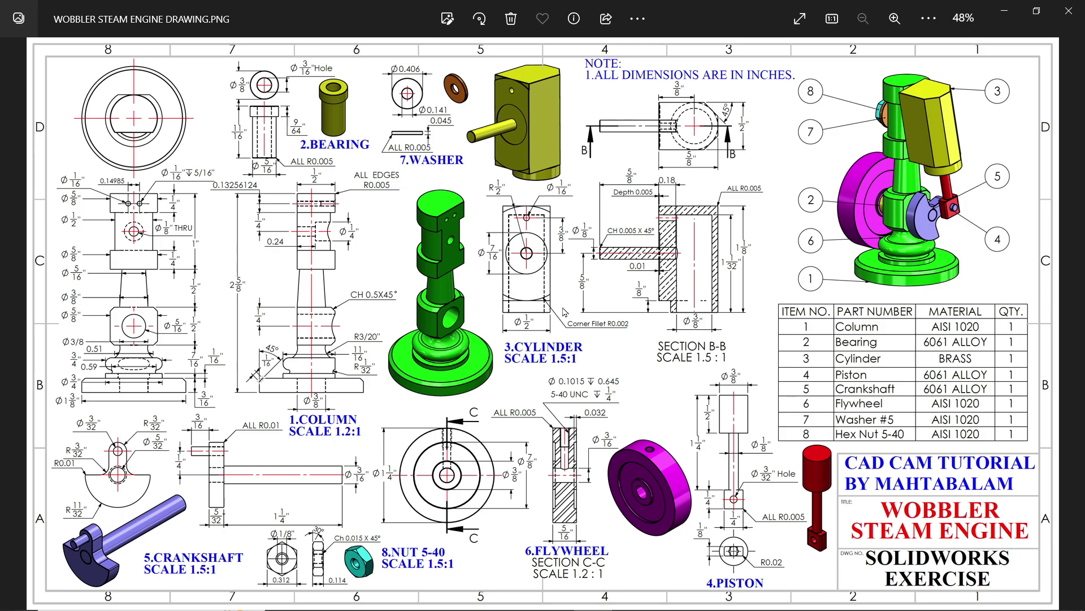
# Look over the wobbler steam engine drawing in Photos, then minimize the viewer
pyautogui.scroll(3, 943, 199)
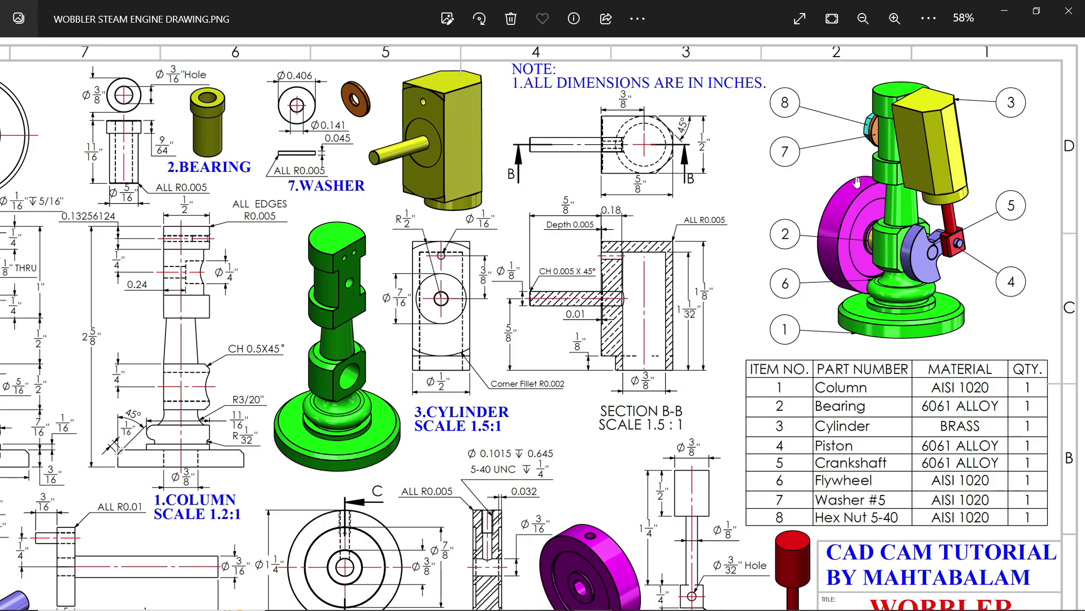
pyautogui.scroll(1, 914, 399)
pyautogui.moveTo(914, 399); pyautogui.dragTo(889, 338)
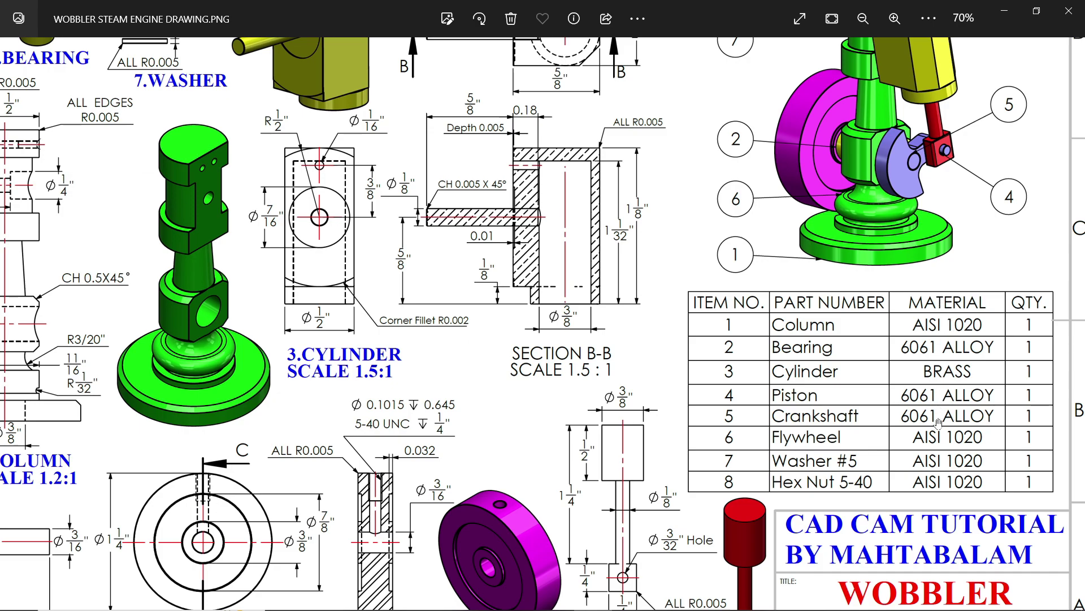
pyautogui.moveTo(725, 275); pyautogui.dragTo(741, 398)
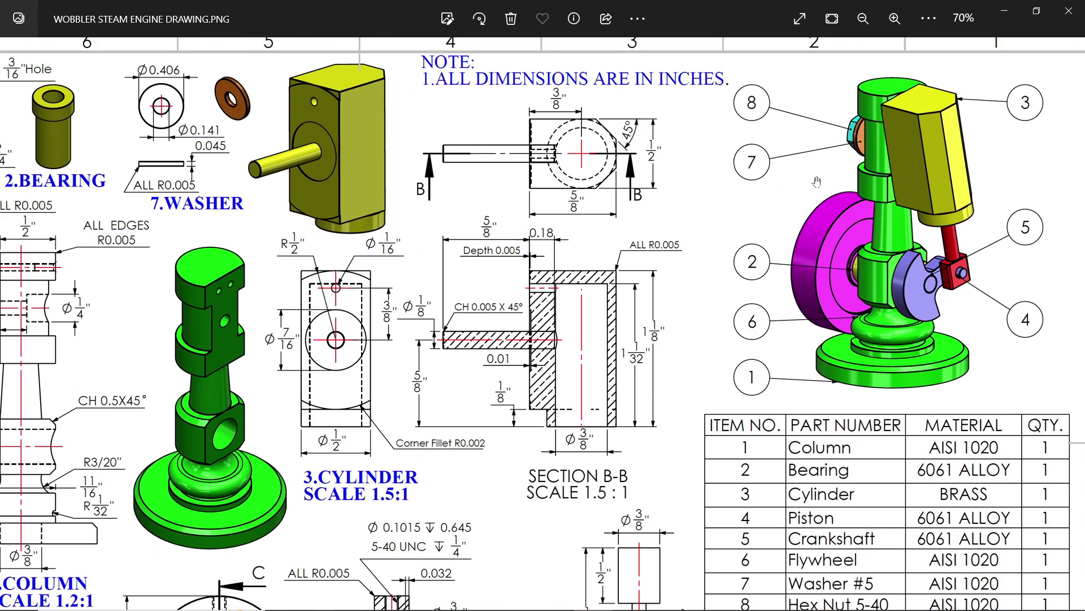
pyautogui.click(1004, 10)
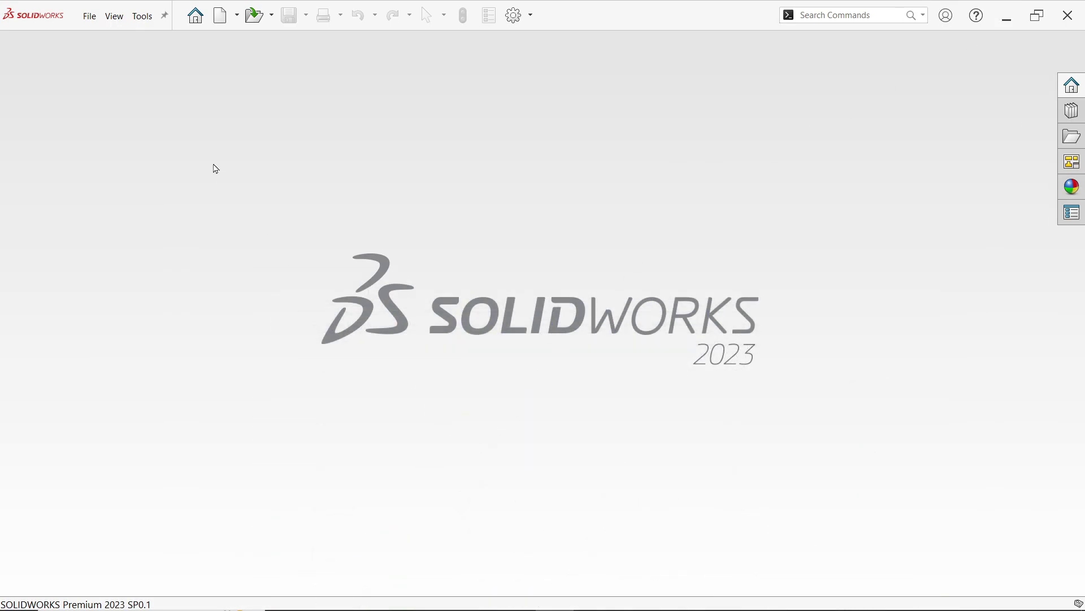
# Create a new assembly and place 1.COLUMN at the origin with view origins shown
pyautogui.click(90, 17)
pyautogui.click(110, 42)
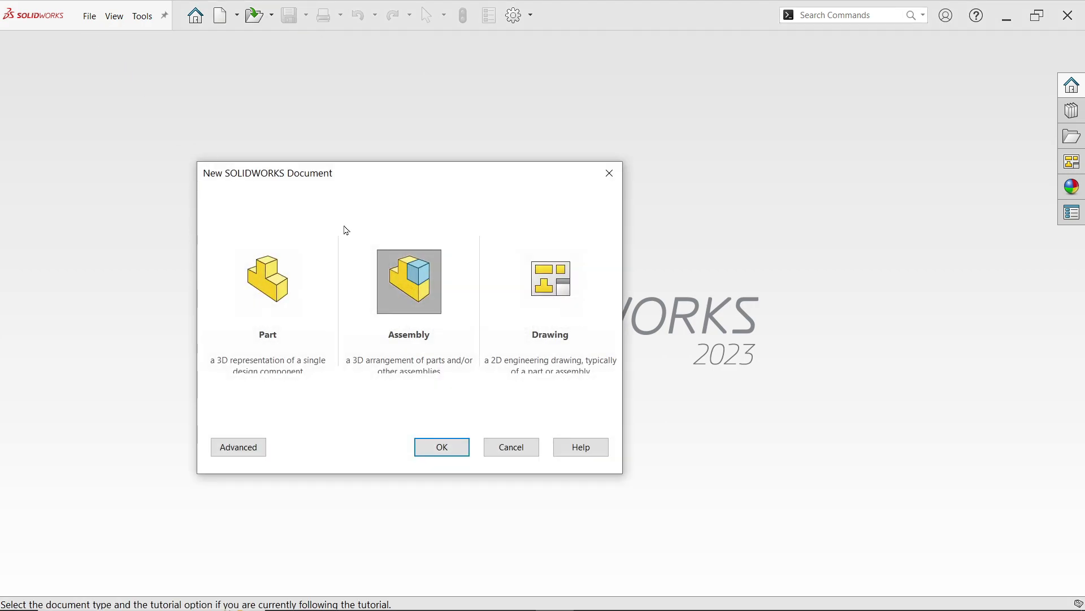
pyautogui.click(438, 448)
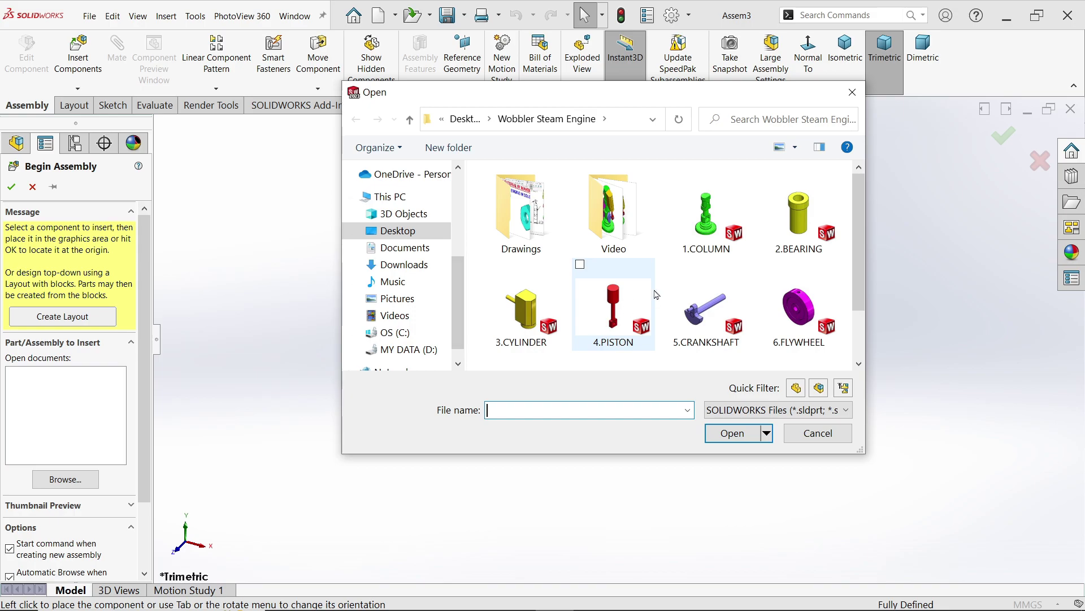
pyautogui.click(721, 213)
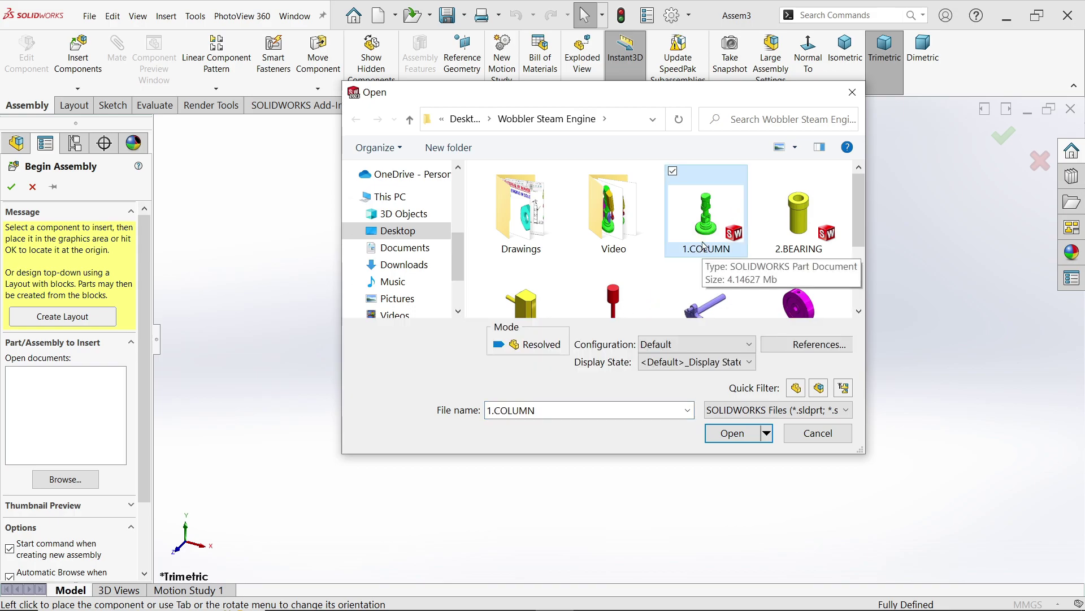
pyautogui.click(732, 433)
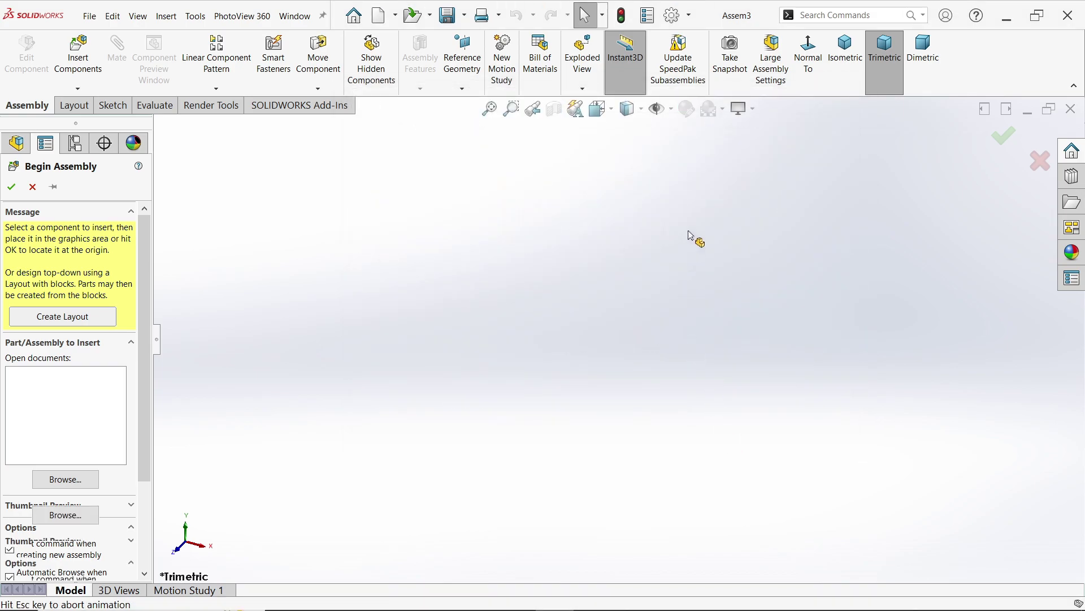
pyautogui.click(674, 114)
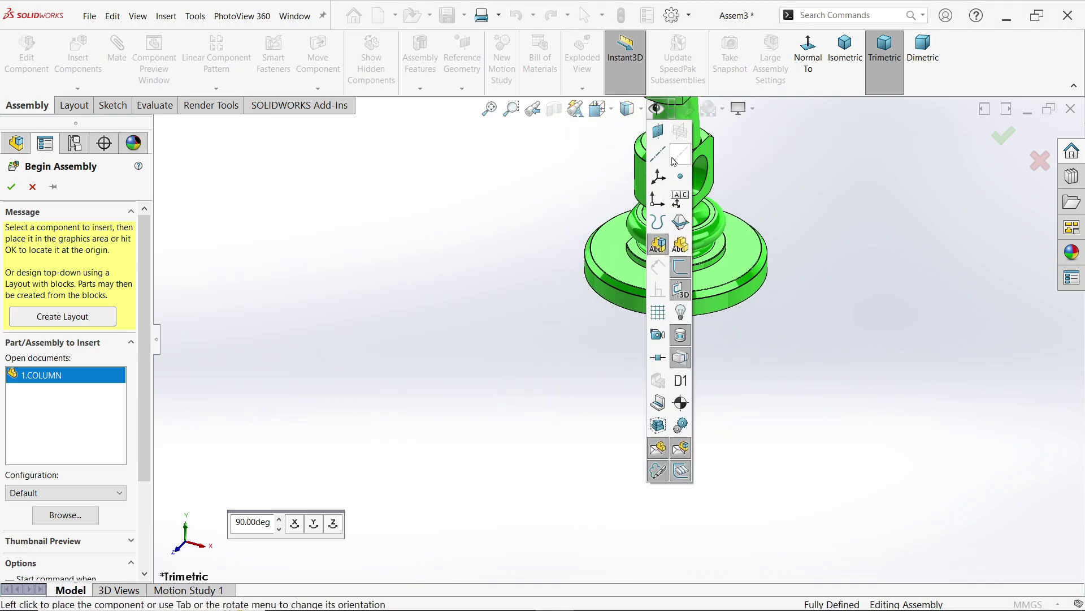
pyautogui.click(657, 201)
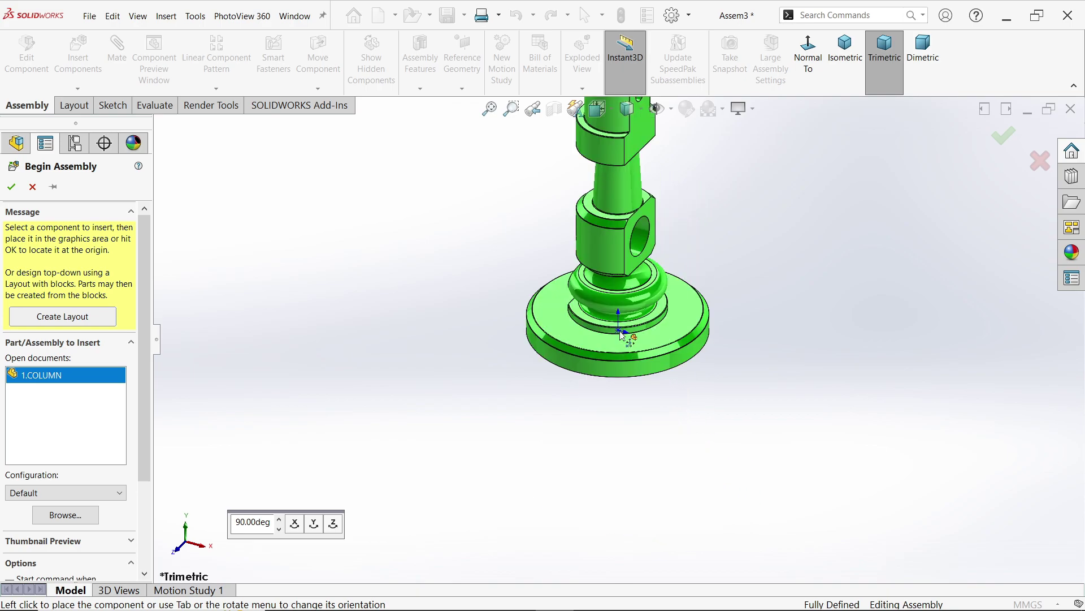
pyautogui.click(622, 334)
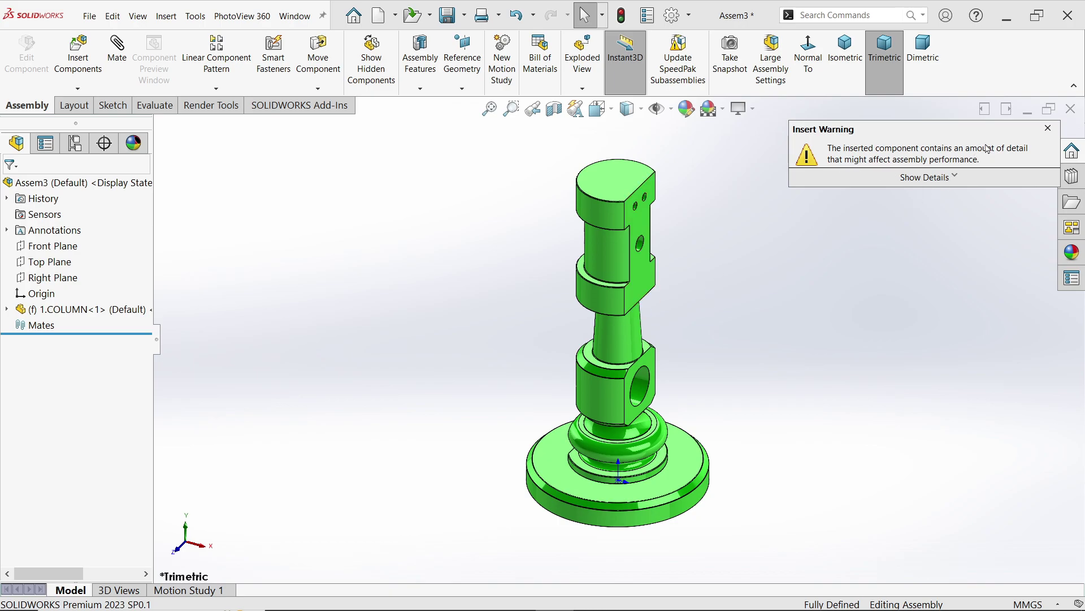
# Dismiss the insert warning and apply the Plain White scene in isometric view
pyautogui.click(1050, 130)
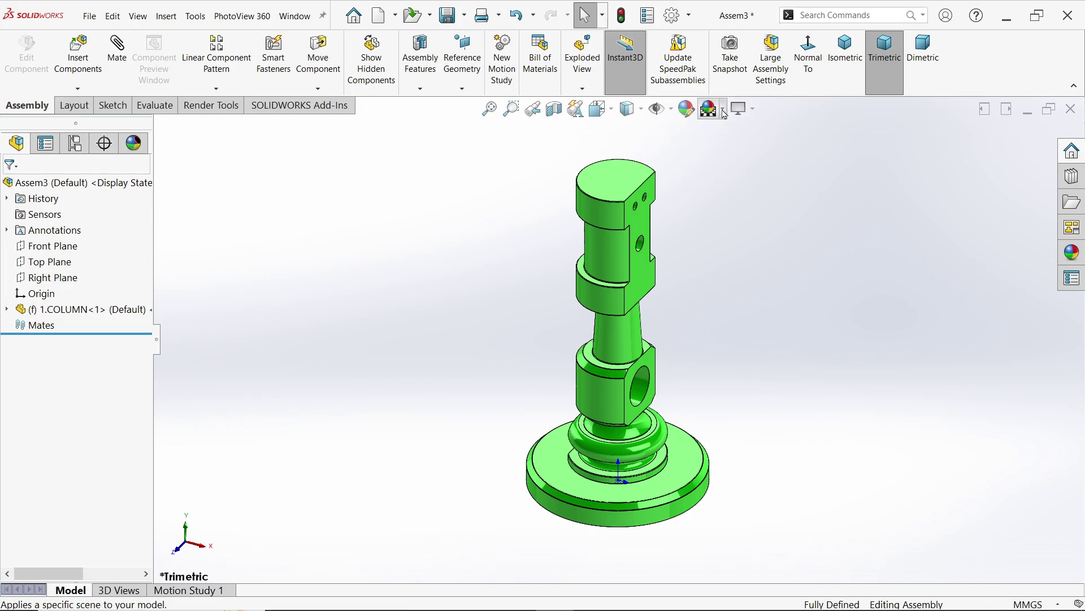
pyautogui.click(722, 109)
pyautogui.click(732, 146)
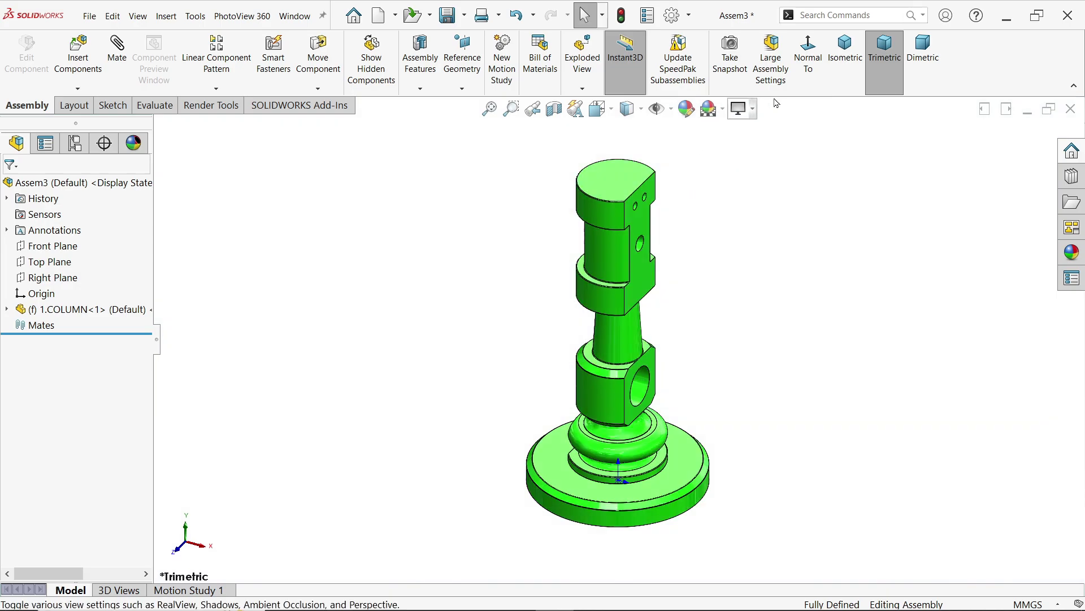
pyautogui.click(845, 50)
pyautogui.click(634, 324)
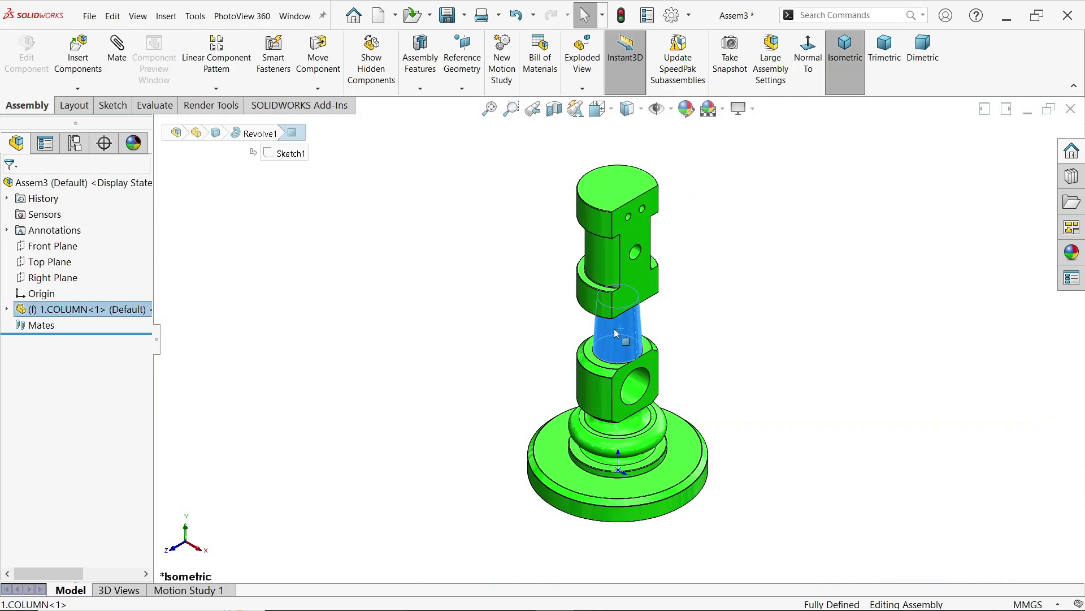
pyautogui.rightClick(630, 292)
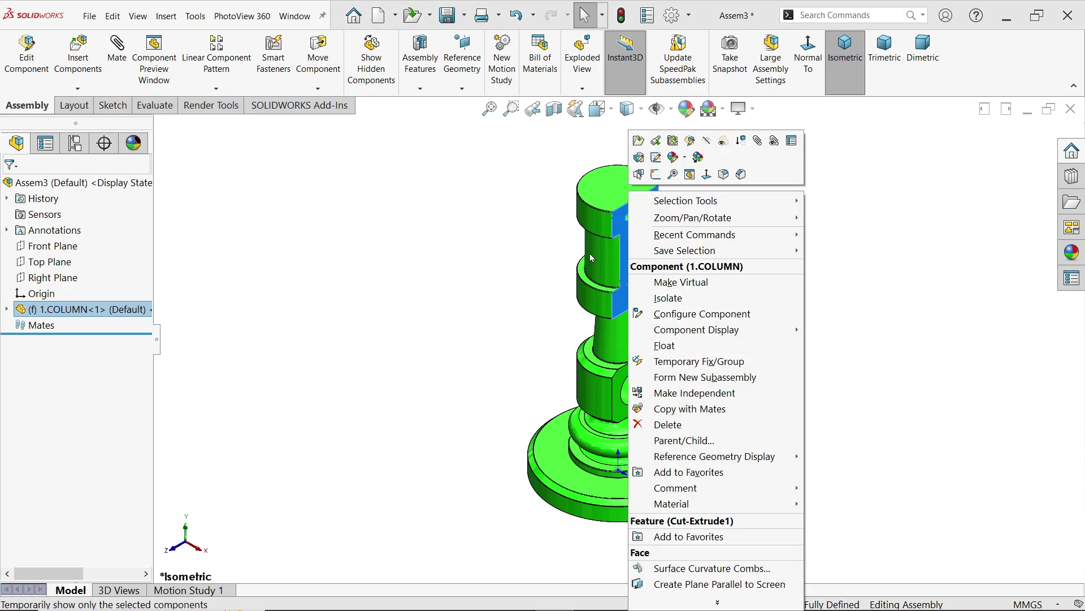
pyautogui.click(519, 247)
pyautogui.click(519, 247)
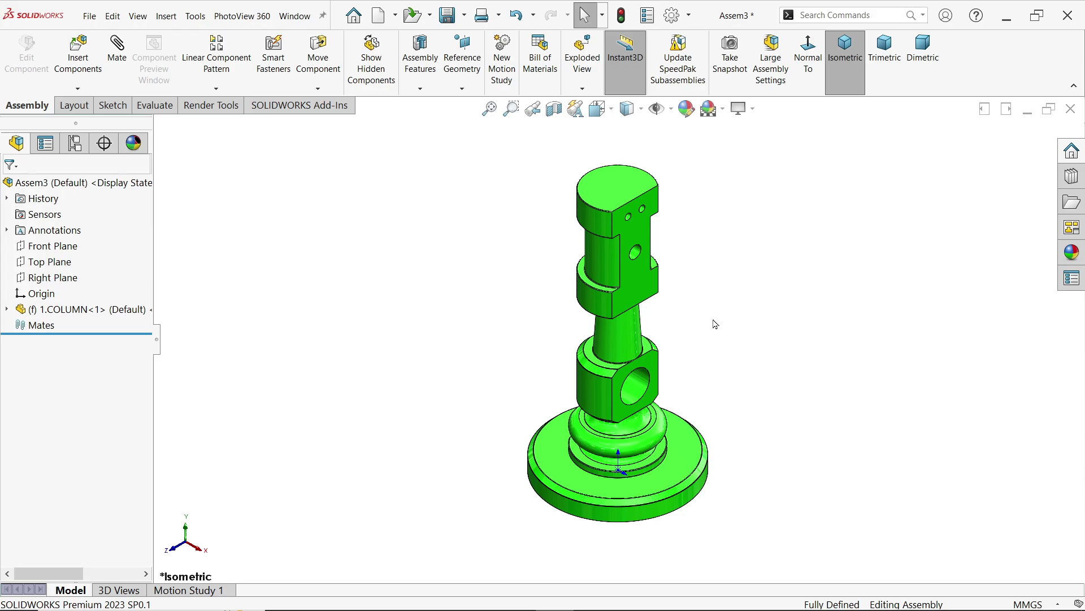
# Hide the origins and switch the document units to IPS
pyautogui.click(671, 108)
pyautogui.click(656, 201)
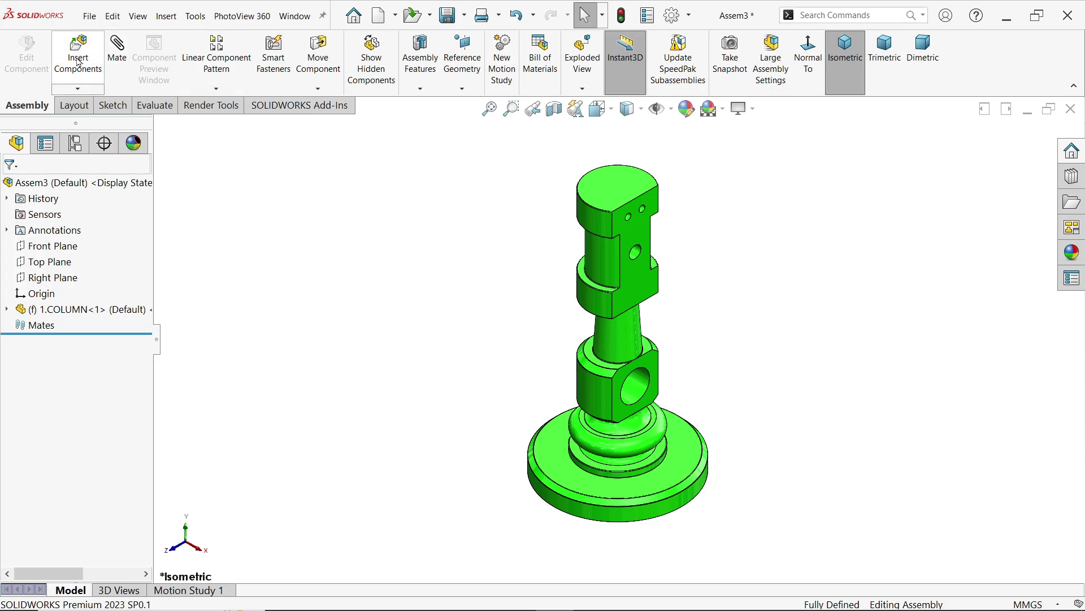
pyautogui.click(1028, 604)
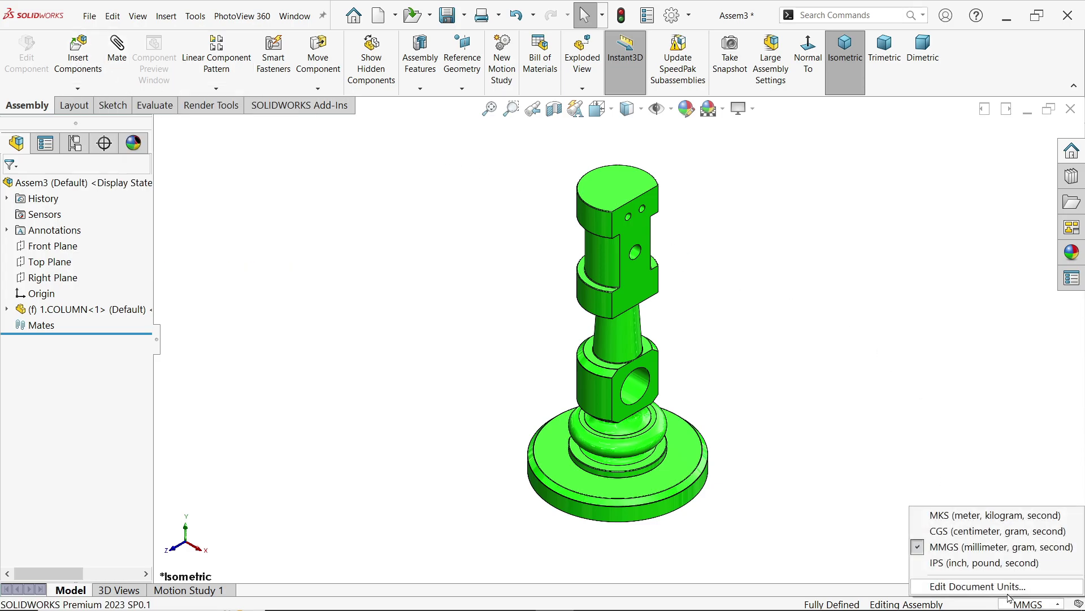
pyautogui.click(952, 564)
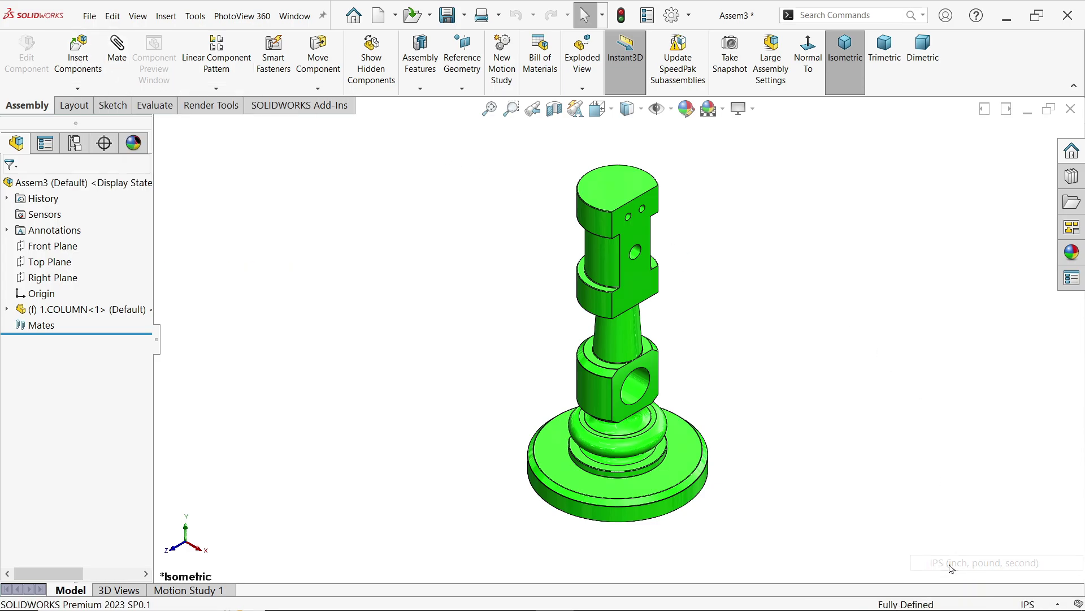
pyautogui.click(78, 63)
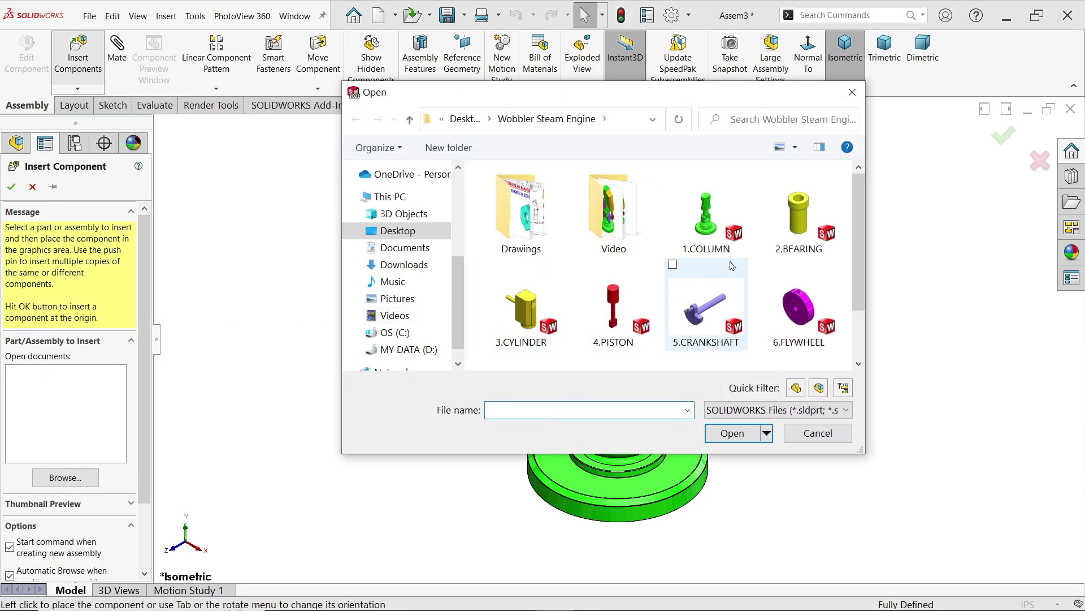
# Place 2.BEARING beside the column and rotate it to lie horizontally
pyautogui.doubleClick(796, 215)
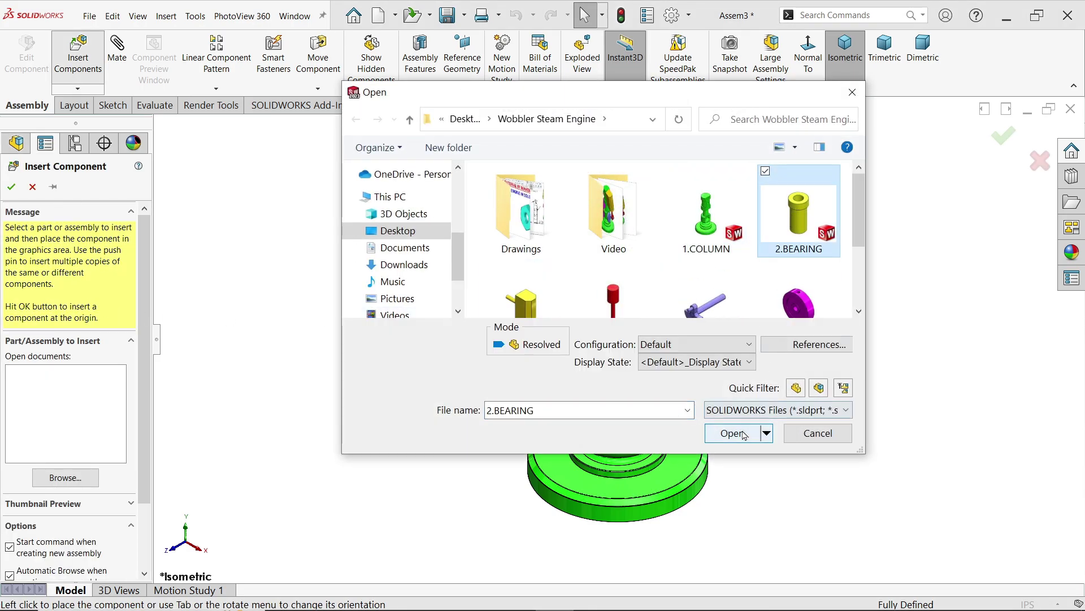
pyautogui.click(720, 324)
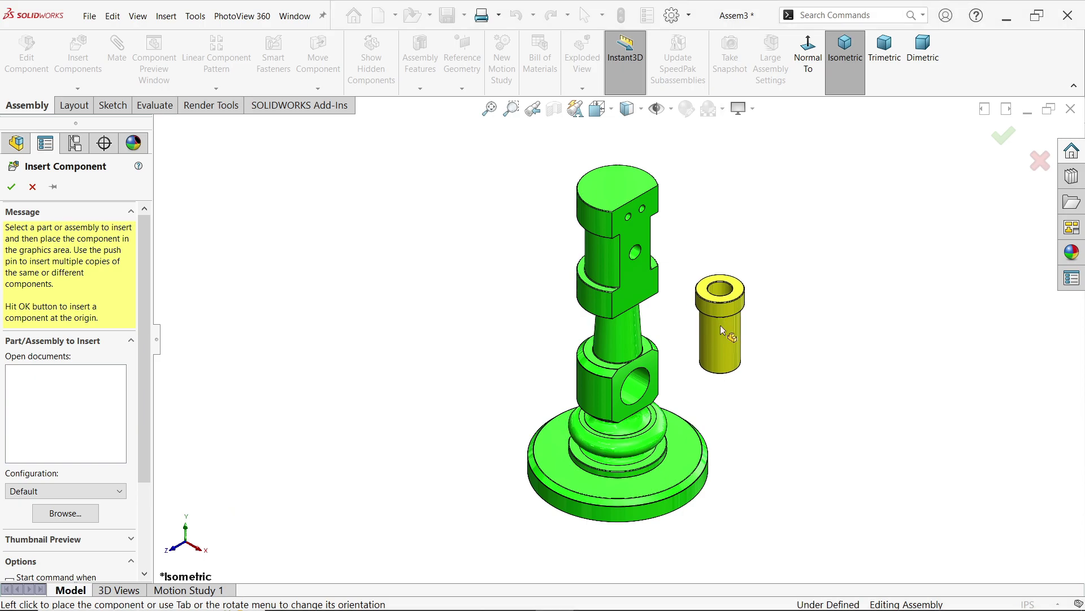
pyautogui.click(316, 88)
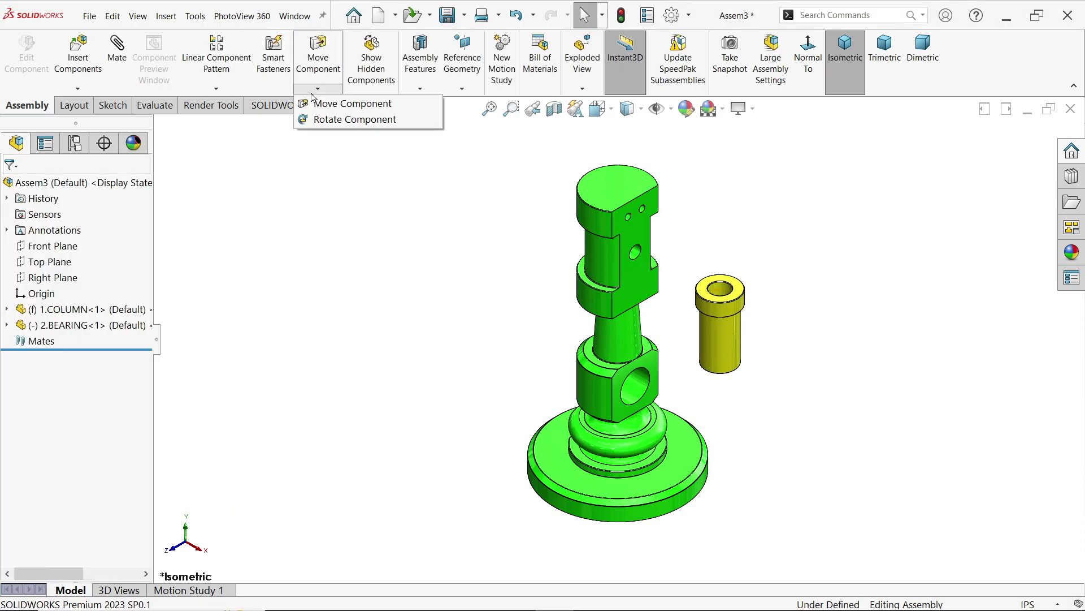
pyautogui.click(336, 121)
pyautogui.moveTo(705, 299); pyautogui.dragTo(764, 410)
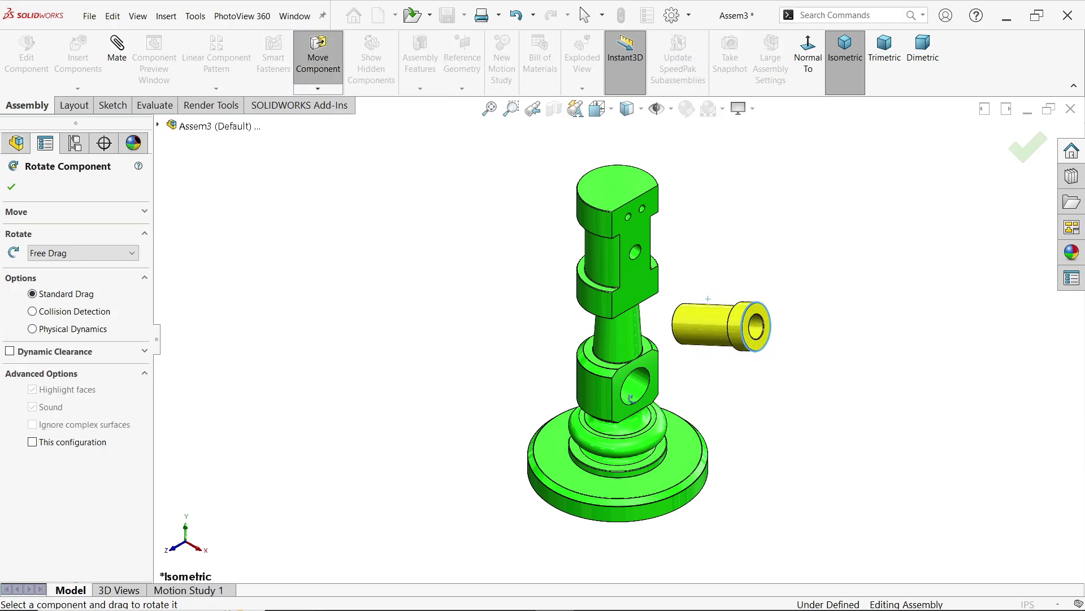
pyautogui.click(12, 186)
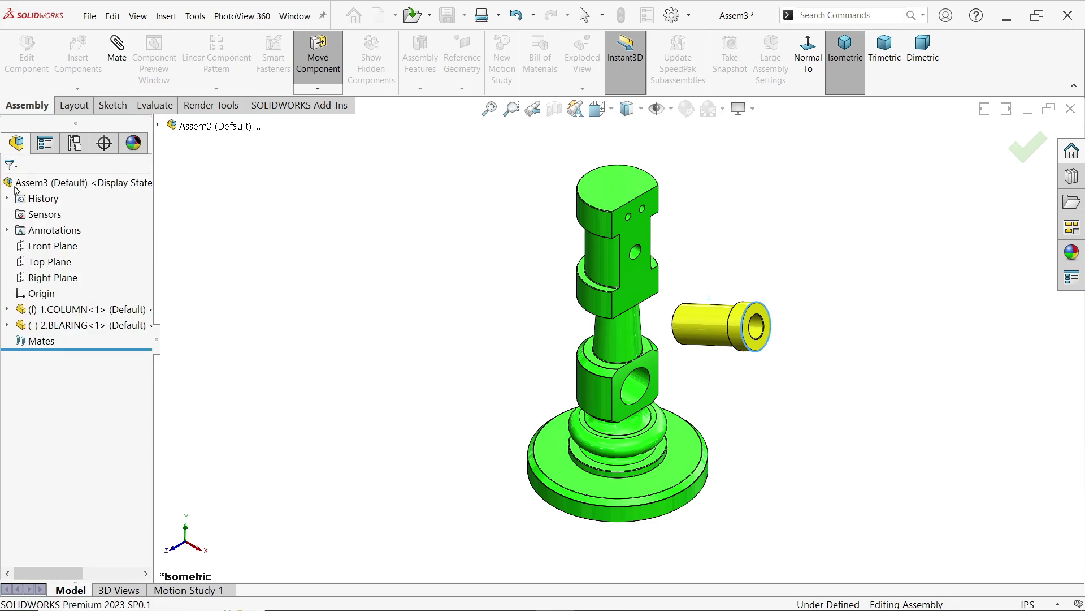
pyautogui.scroll(-2, 662, 322)
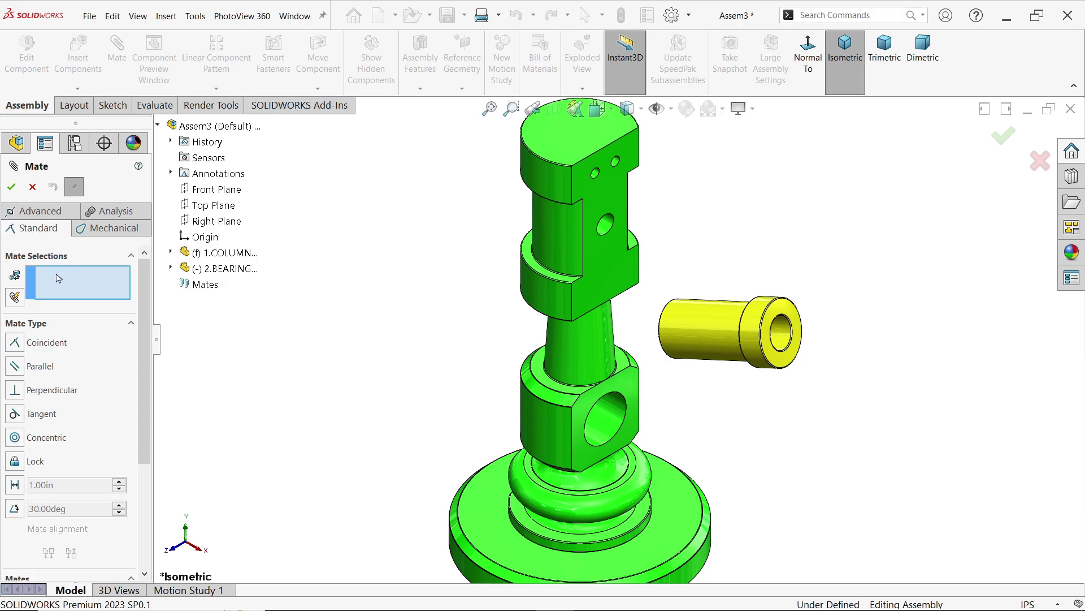
# Mate the bearing concentric with the column's cross hole
pyautogui.click(610, 416)
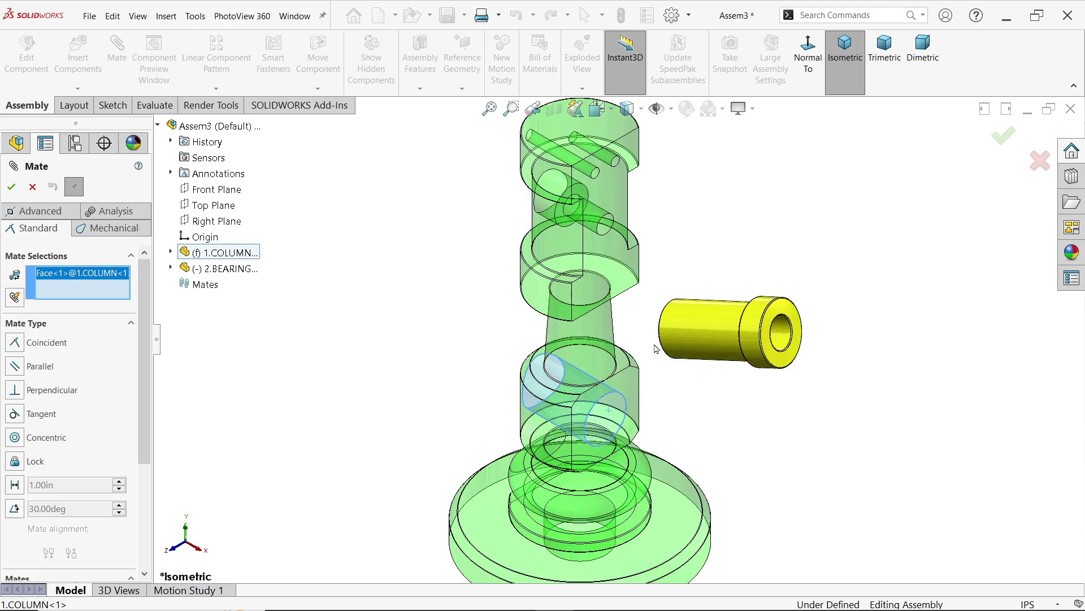
pyautogui.click(705, 332)
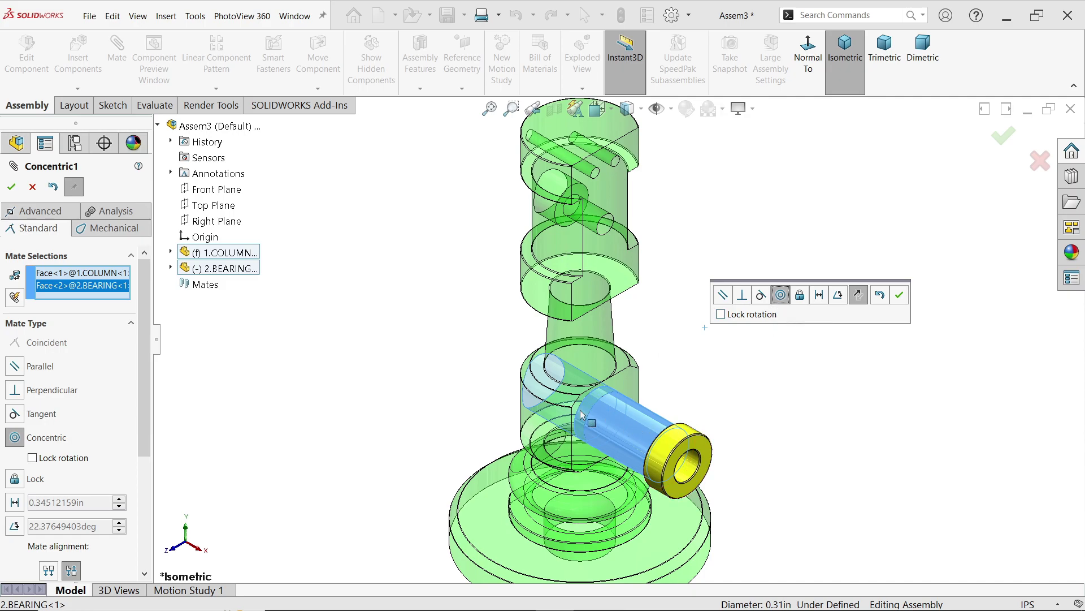
pyautogui.click(898, 295)
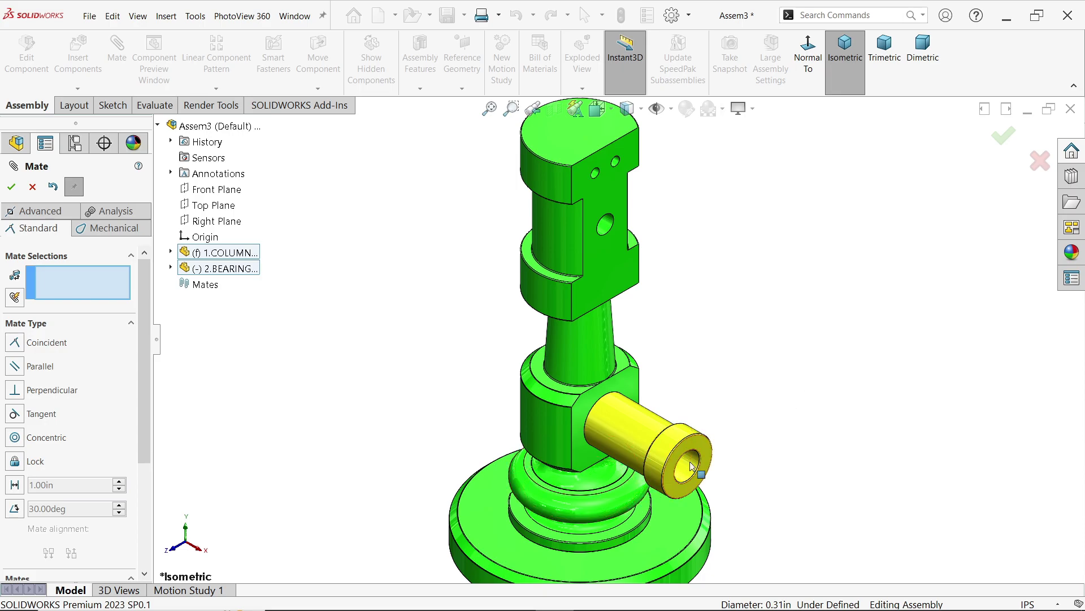
pyautogui.moveTo(748, 434); pyautogui.dragTo(825, 403, button='middle')
pyautogui.scroll(-5, 529, 438)
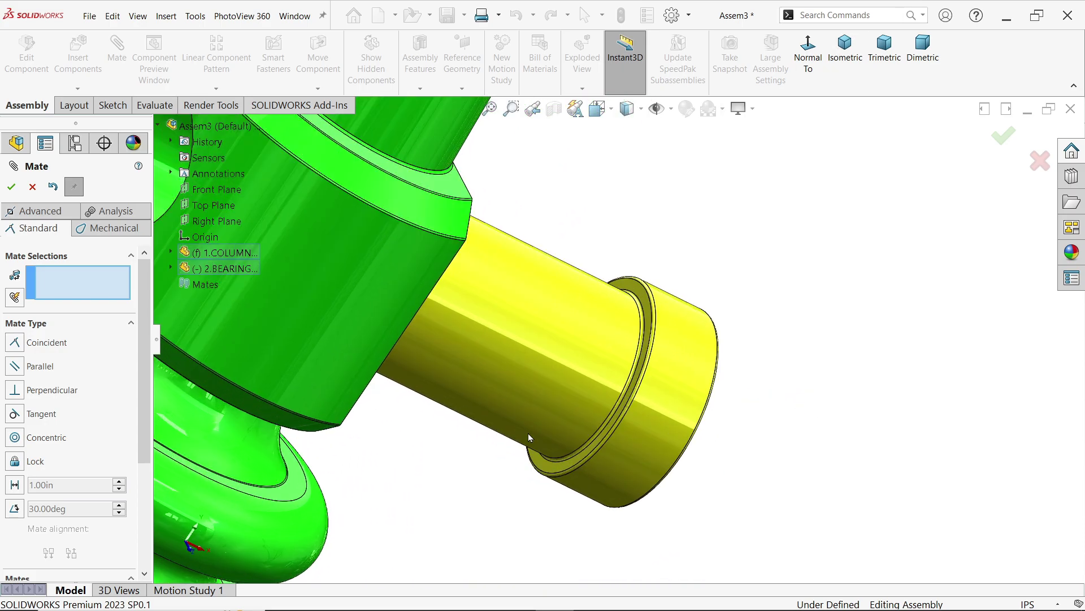
# Mate a bearing face flush against the column block's side face with Coincident
pyautogui.click(551, 467)
pyautogui.scroll(5, 649, 407)
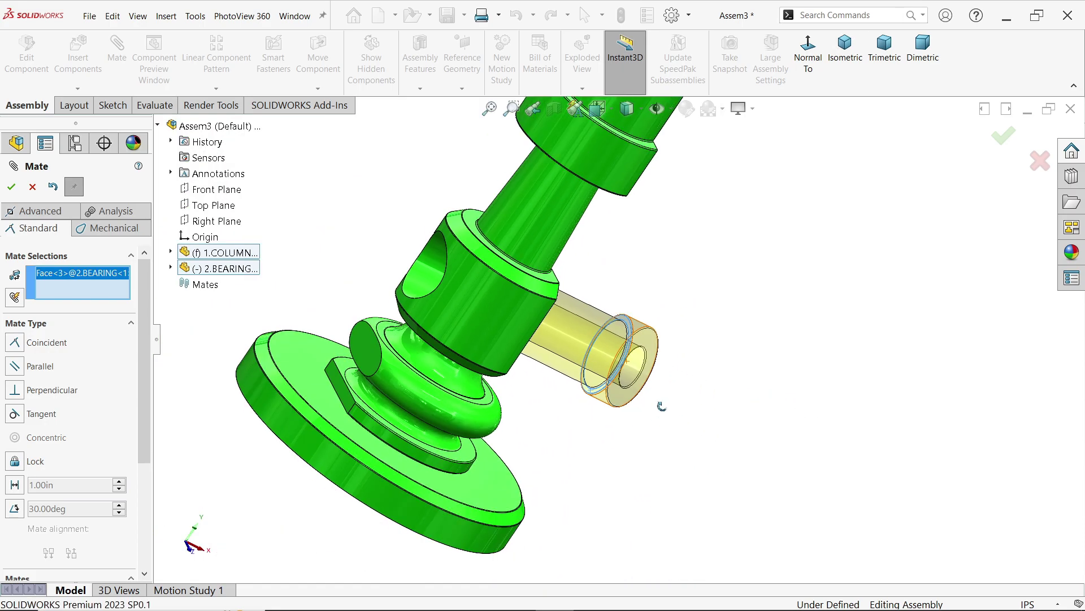
pyautogui.moveTo(633, 395); pyautogui.dragTo(588, 380, button='middle')
pyautogui.scroll(-4, 565, 379)
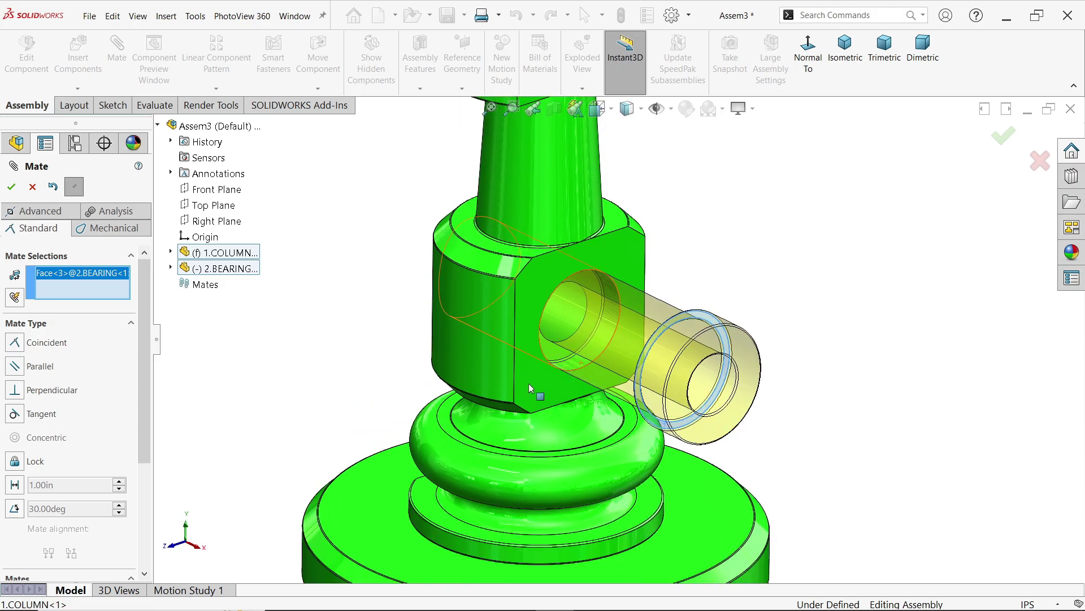
pyautogui.click(531, 388)
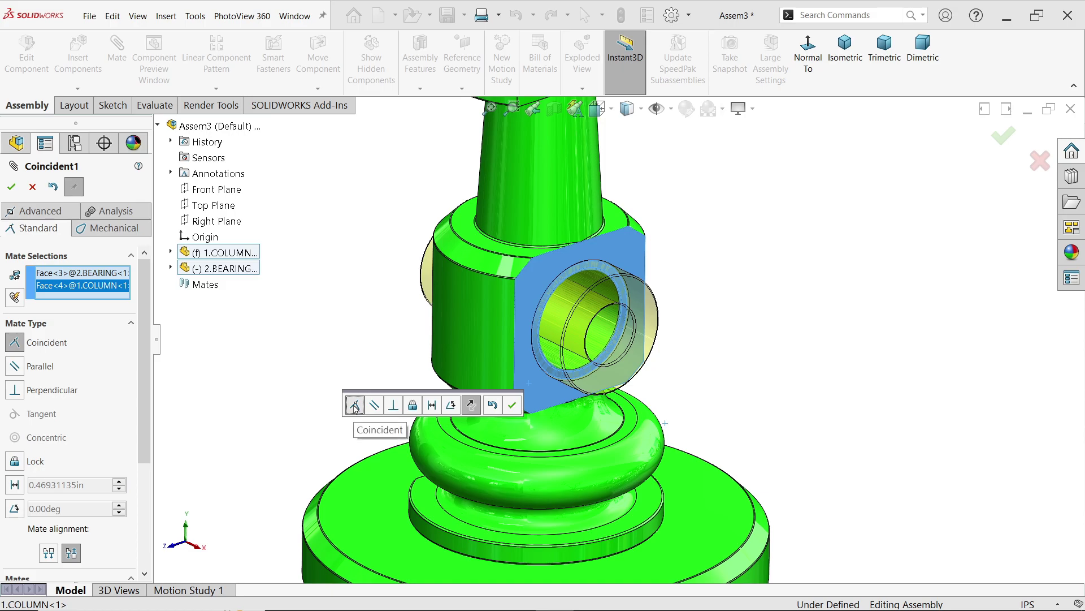
pyautogui.click(511, 405)
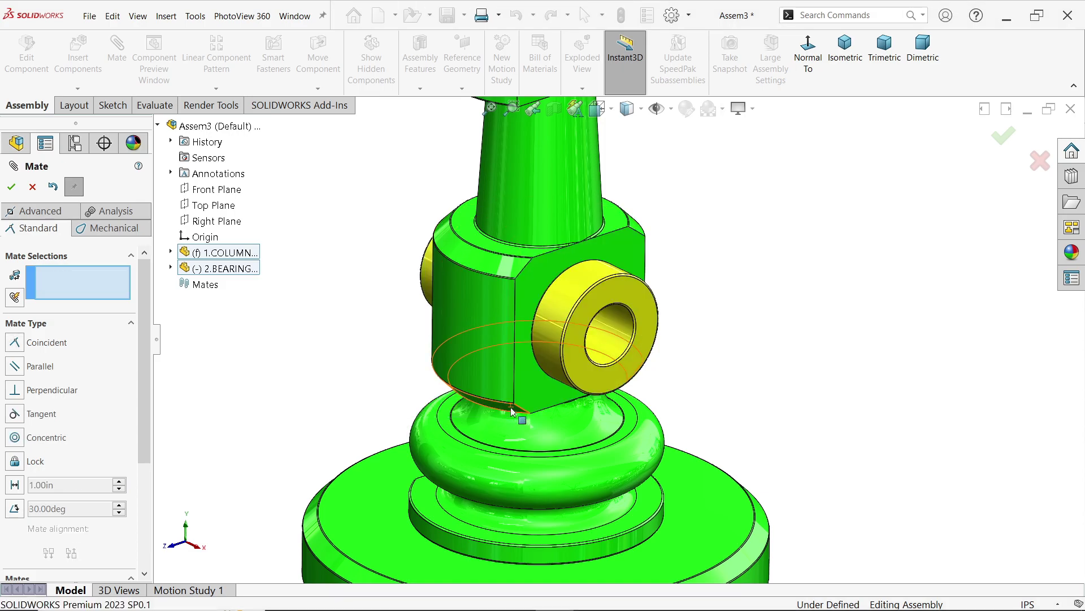
pyautogui.scroll(3, 605, 356)
pyautogui.scroll(-6, 608, 367)
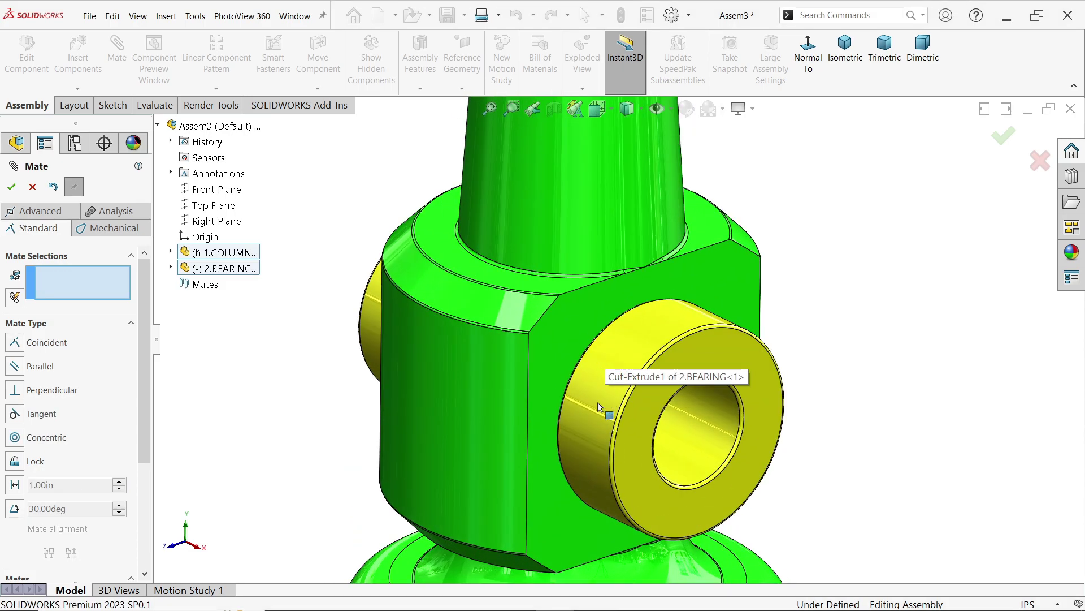
pyautogui.click(634, 471)
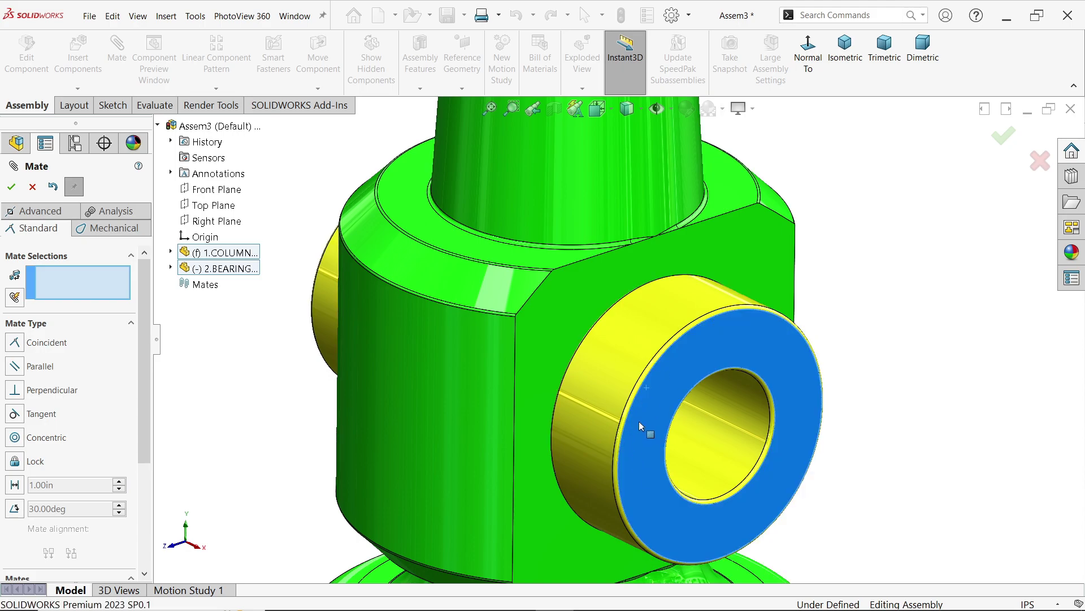
pyautogui.click(171, 251)
# Make the column and bearing Front Planes coincident, then return to isometric view
pyautogui.scroll(5, 228, 355)
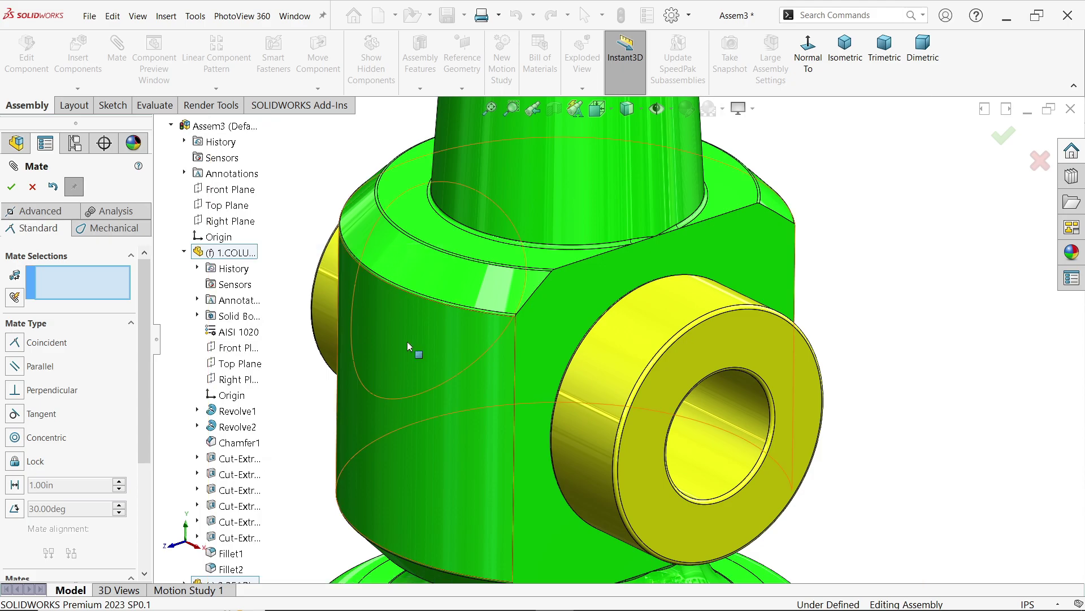
pyautogui.click(244, 351)
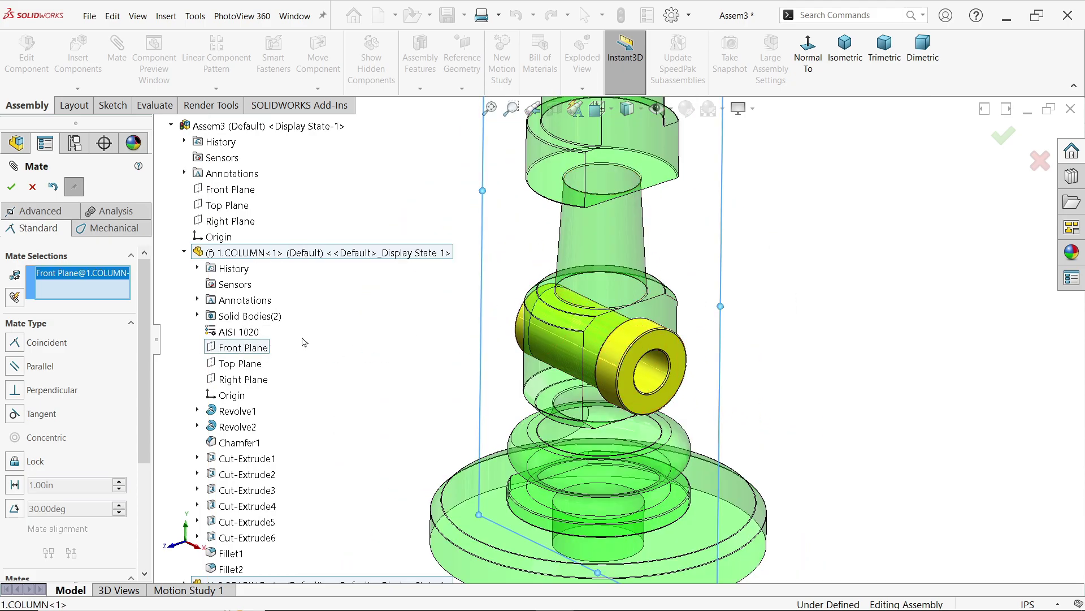
pyautogui.scroll(-1, 236, 401)
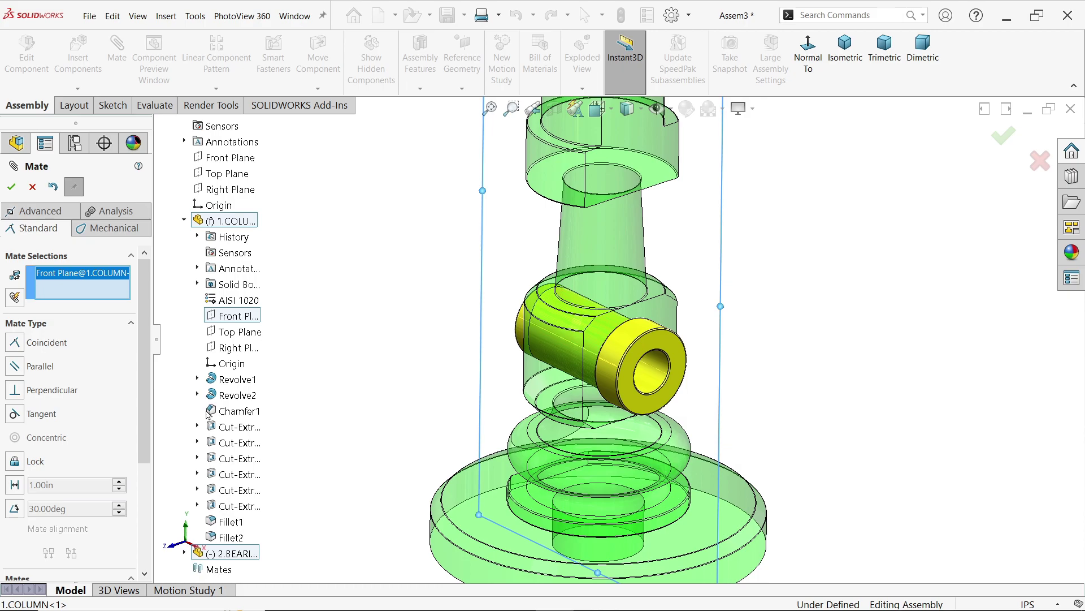
pyautogui.click(185, 553)
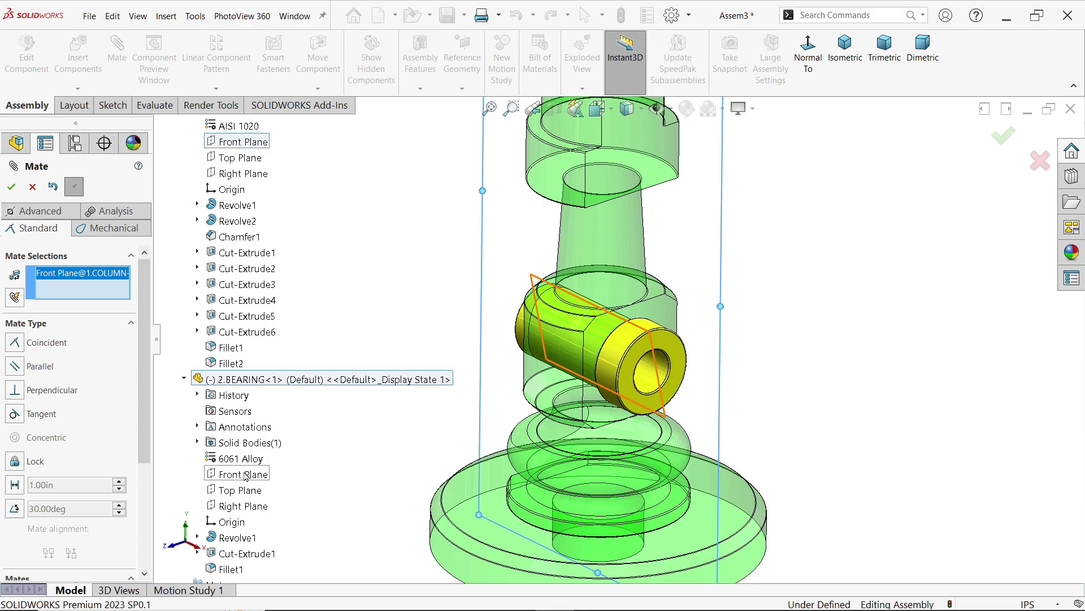
pyautogui.click(245, 477)
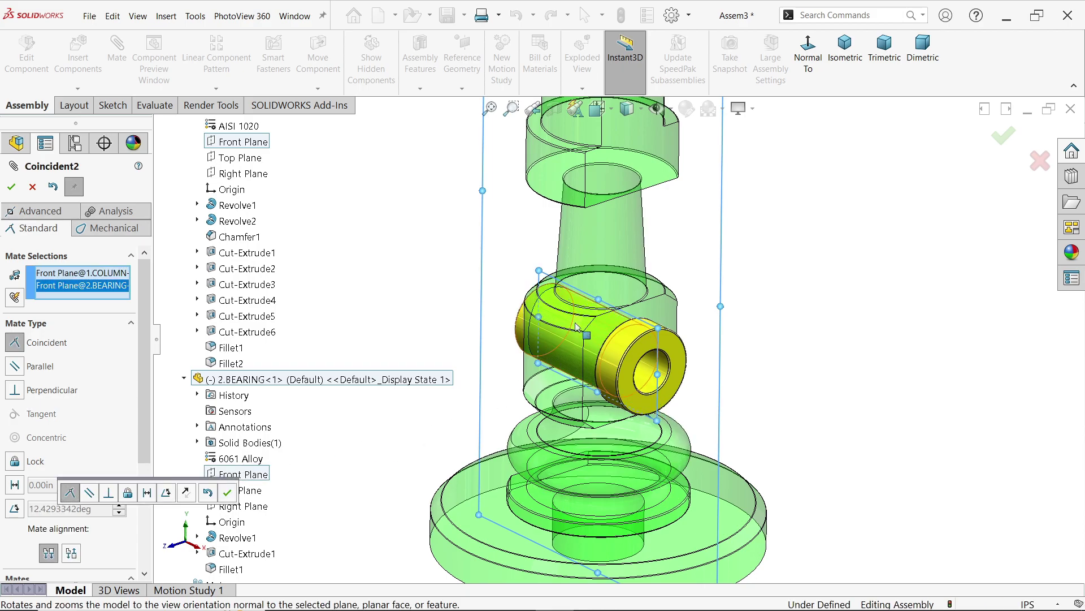
pyautogui.click(228, 494)
pyautogui.press('Escape')
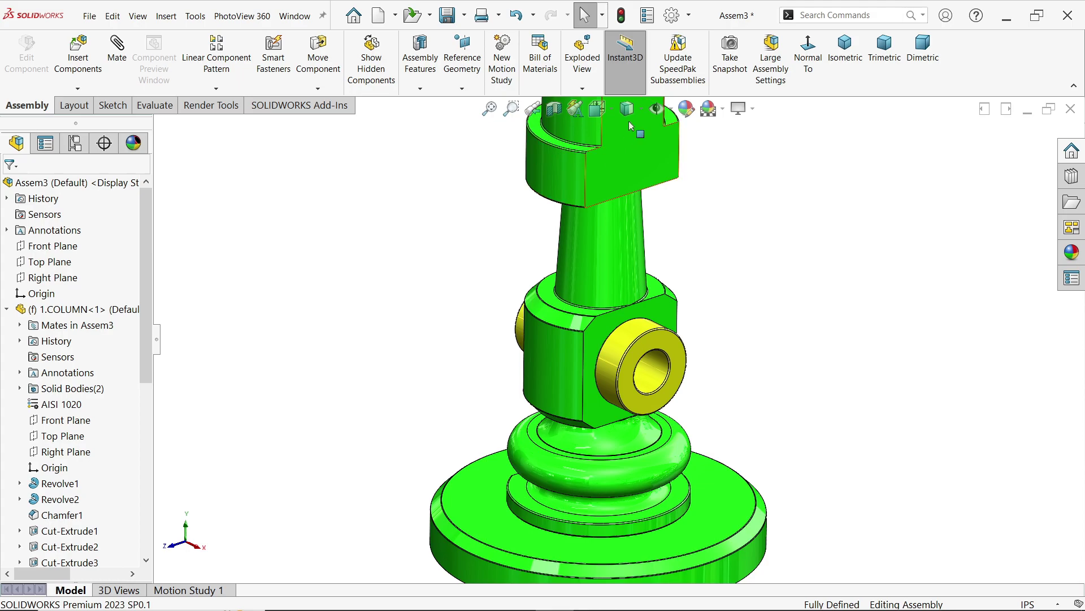
pyautogui.click(844, 50)
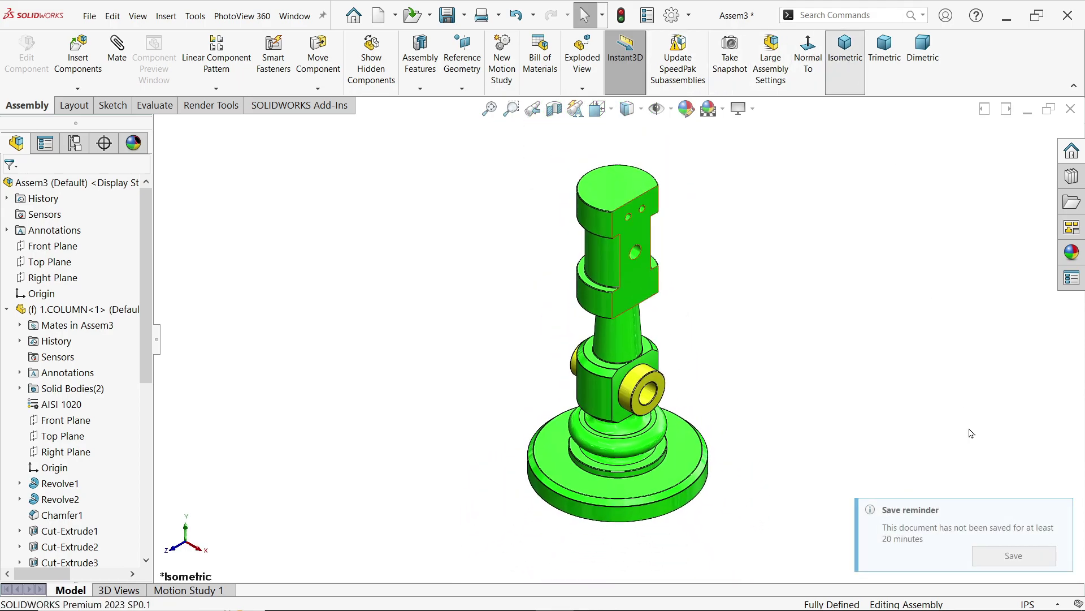
# Save the assembly as 'WOBBLER STEAM ENGINE ASSEMBLY'
pyautogui.click(1014, 555)
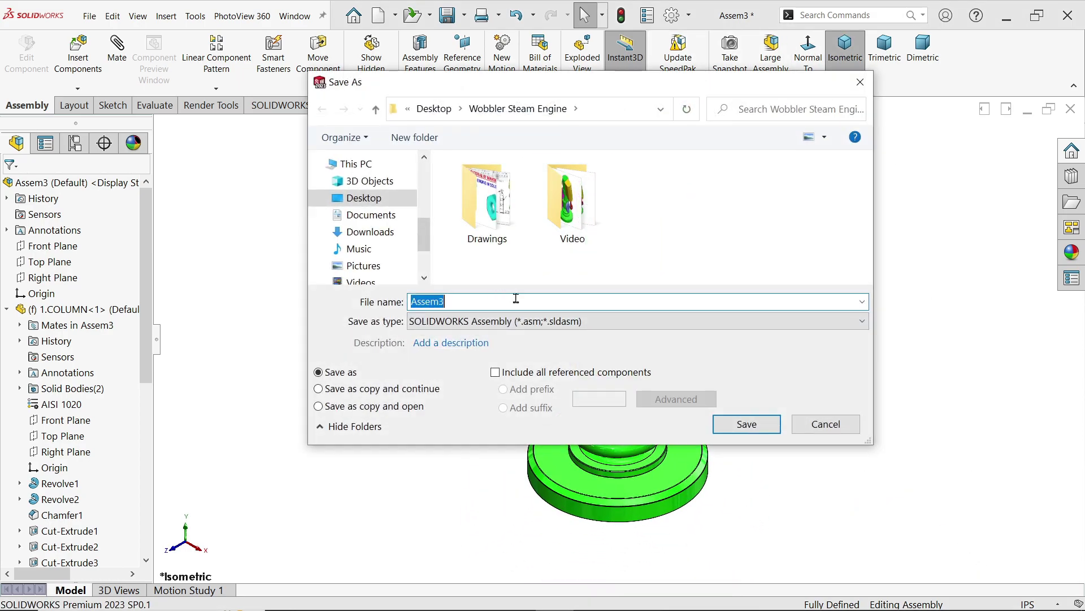
pyautogui.write('WOBBLER STEAM ENGI')
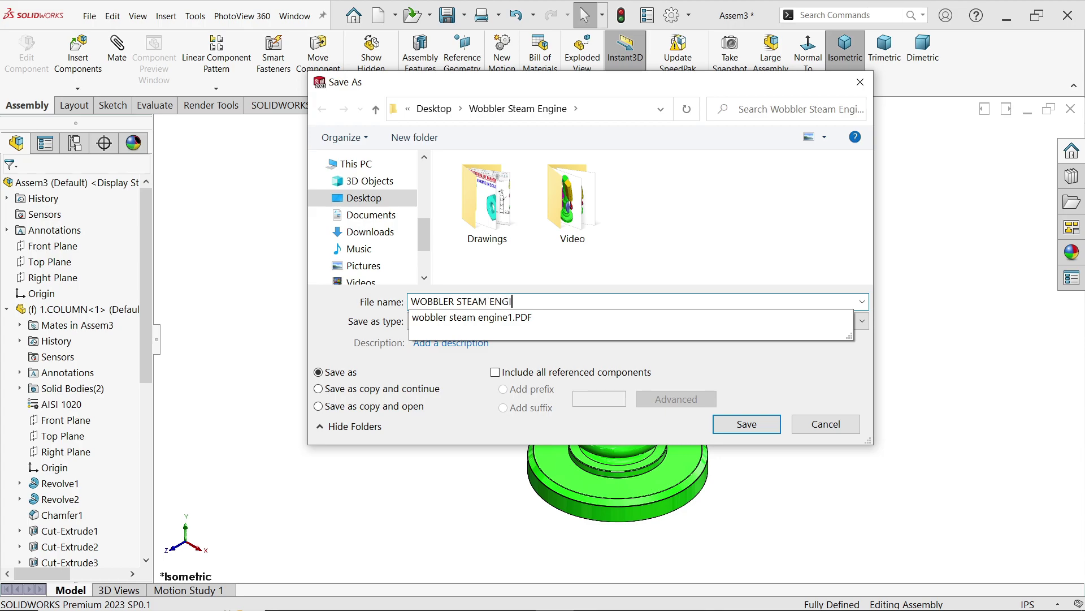
pyautogui.write('NE ASSEMBLY')
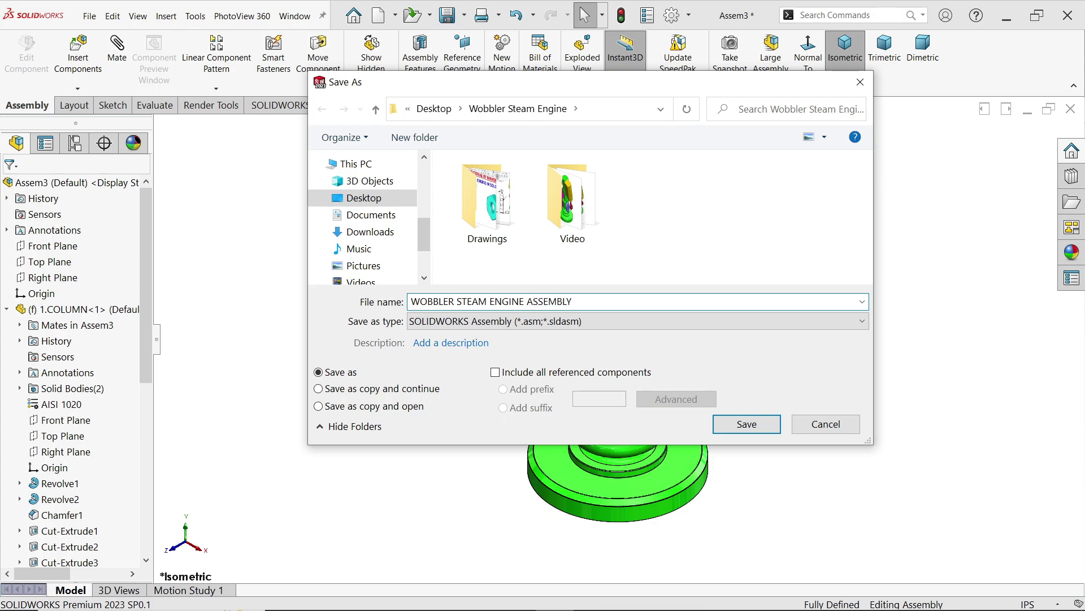
pyautogui.click(726, 424)
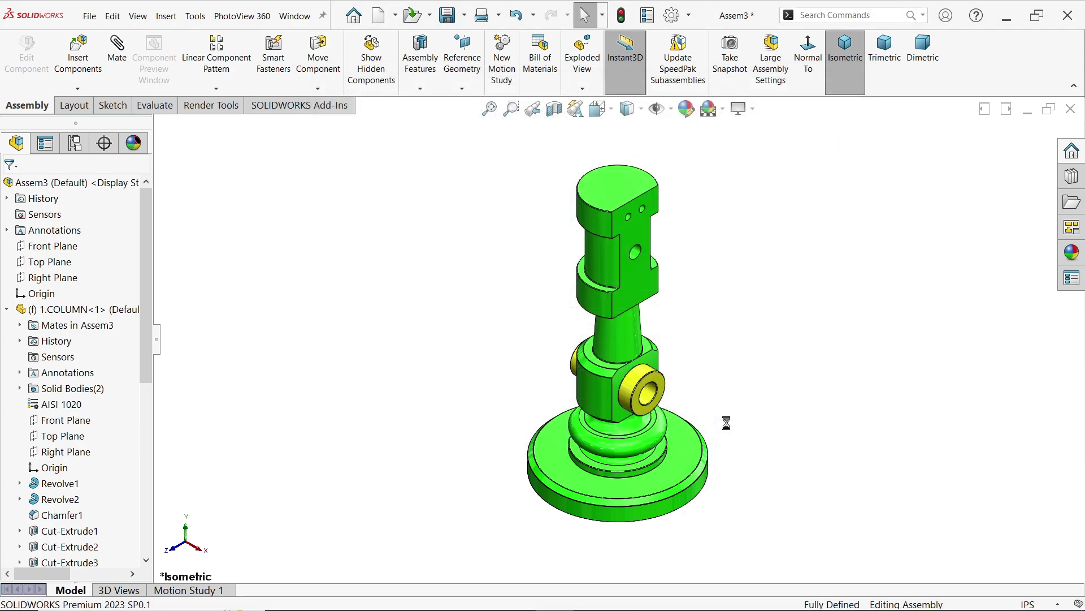
# Collapse the part nodes and insert 3.CYLINDER beside the column
pyautogui.click(7, 309)
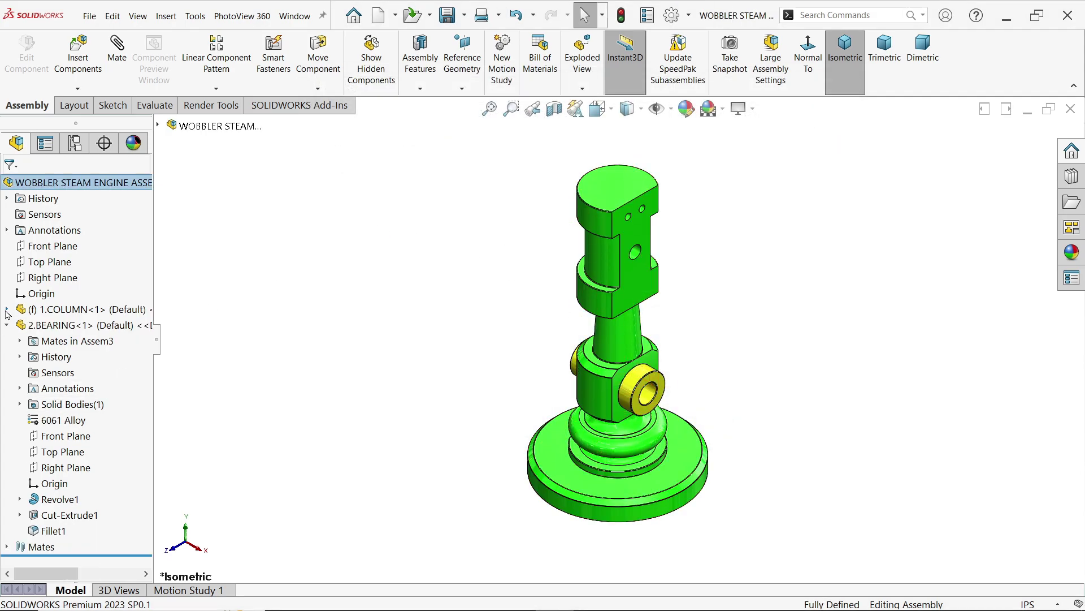
pyautogui.click(7, 325)
pyautogui.click(78, 56)
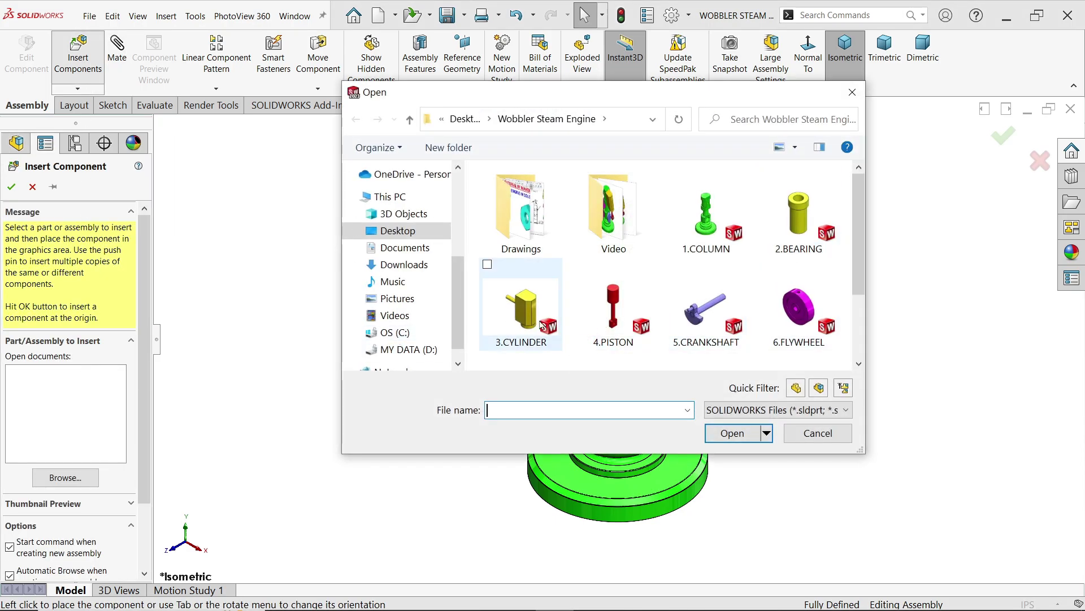
pyautogui.click(521, 316)
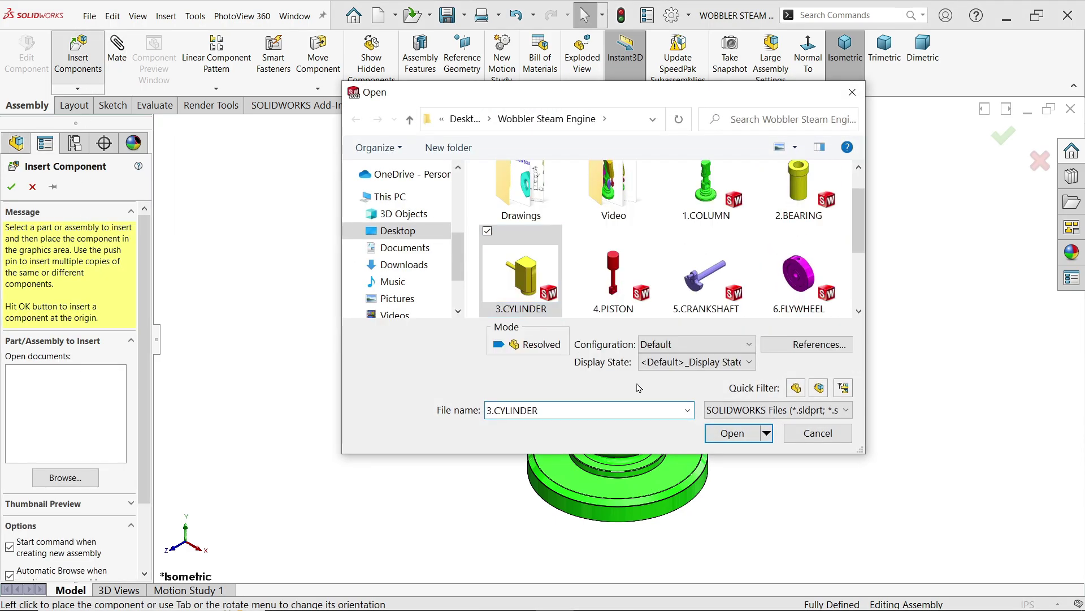
pyautogui.click(731, 434)
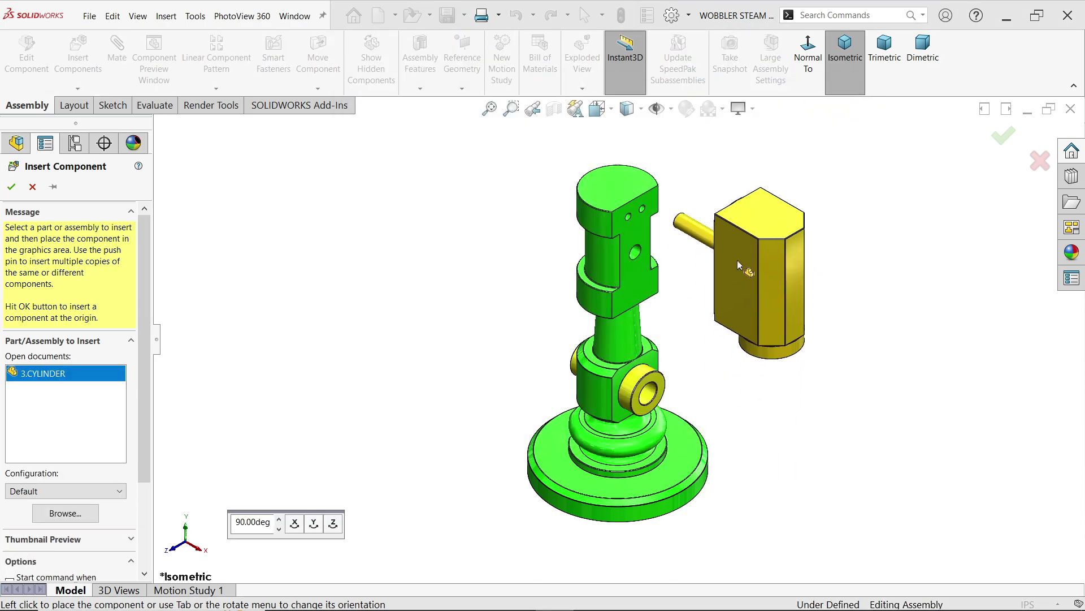
pyautogui.scroll(-2, 737, 260)
pyautogui.click(737, 255)
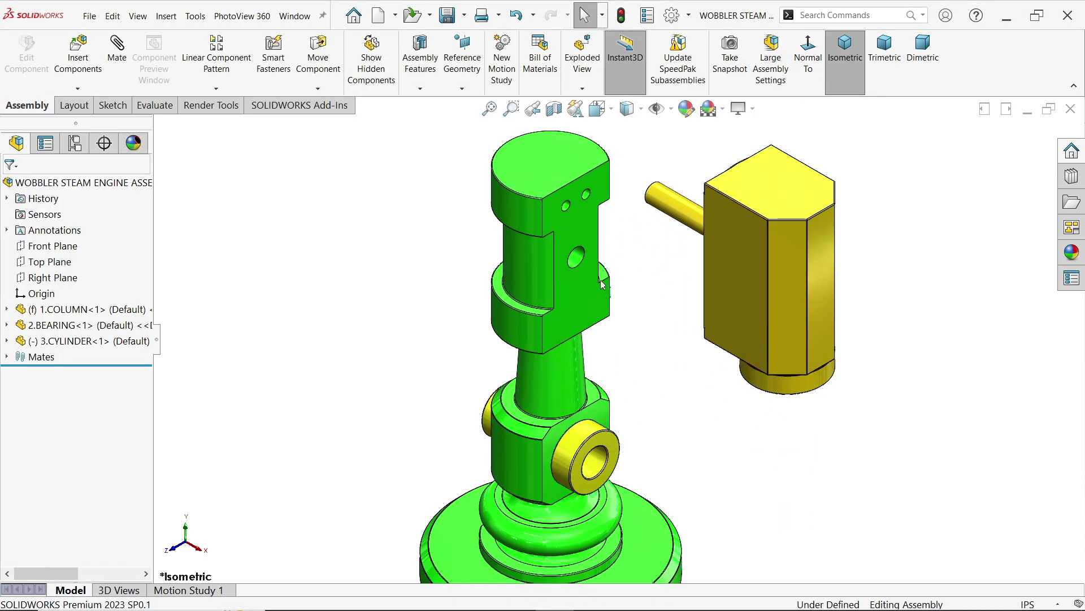
# Mate the cylinder's pivot pin concentric with the column's upper hole
pyautogui.click(117, 56)
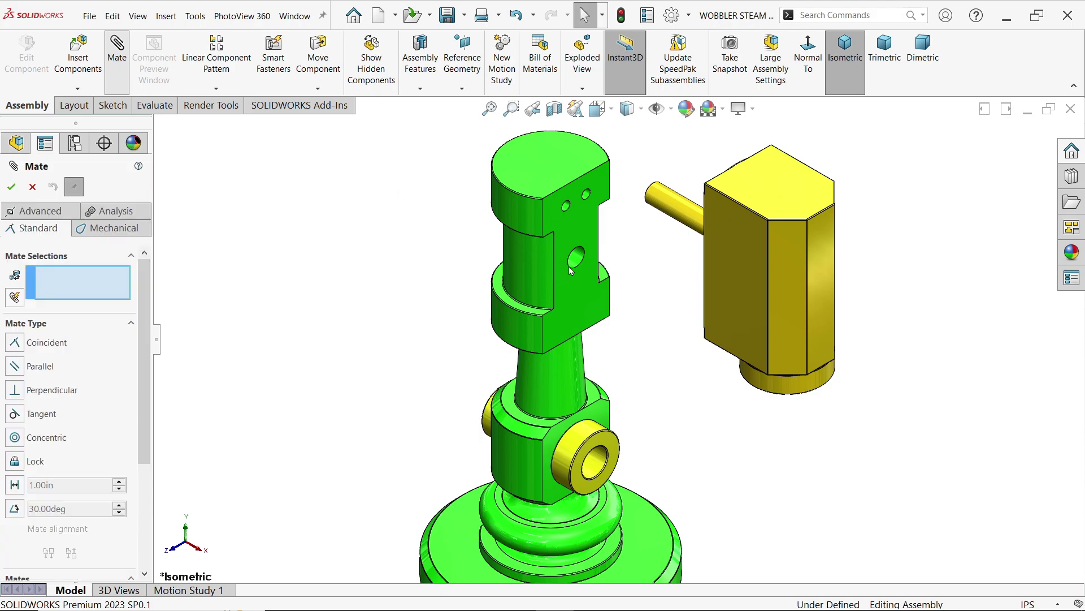
pyautogui.scroll(-1, 752, 258)
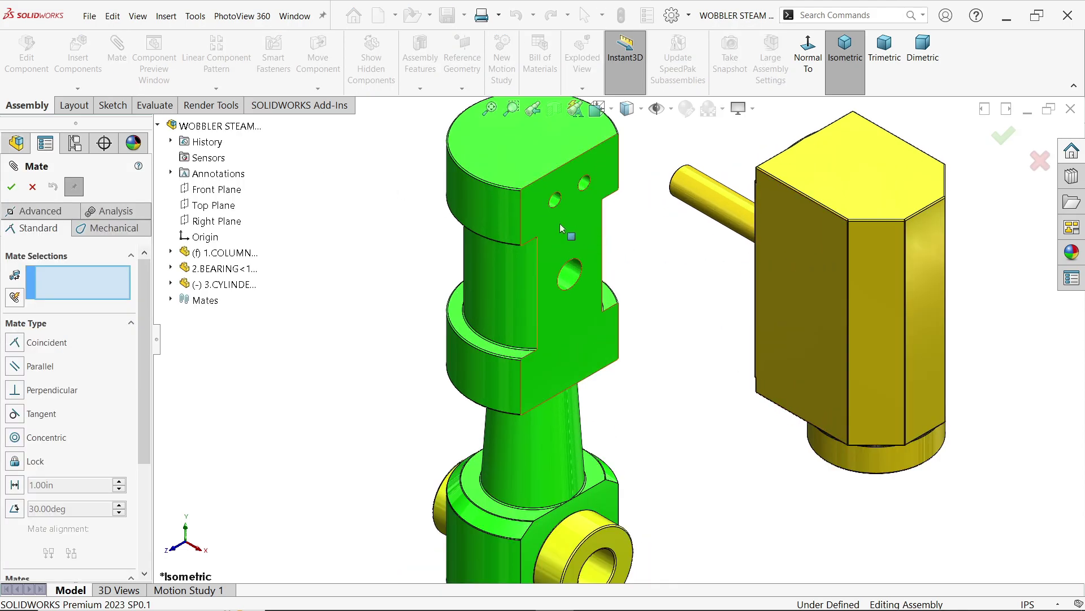
pyautogui.click(572, 276)
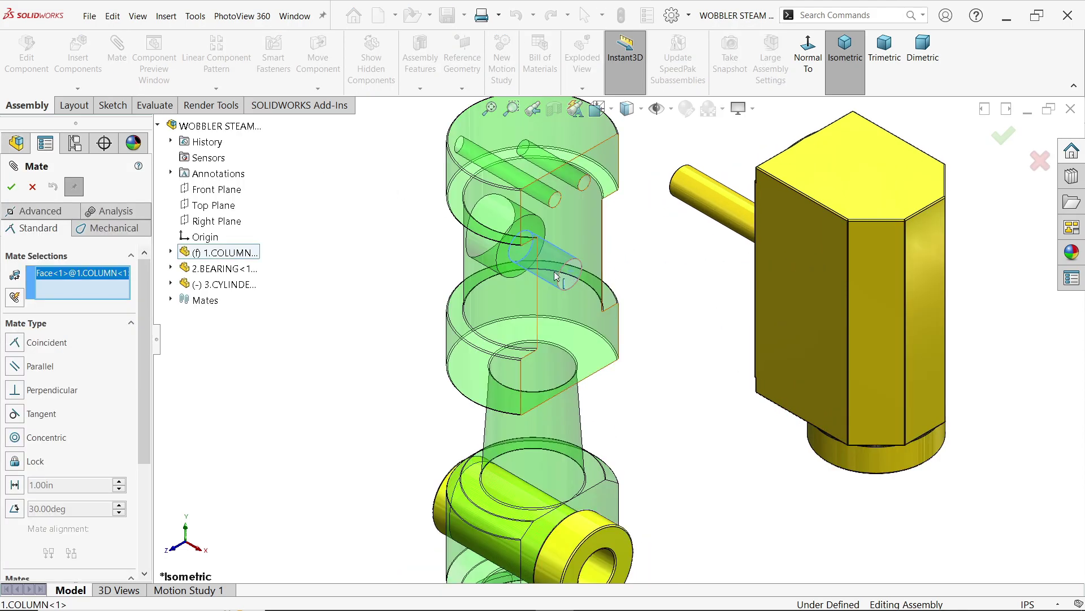
pyautogui.click(719, 217)
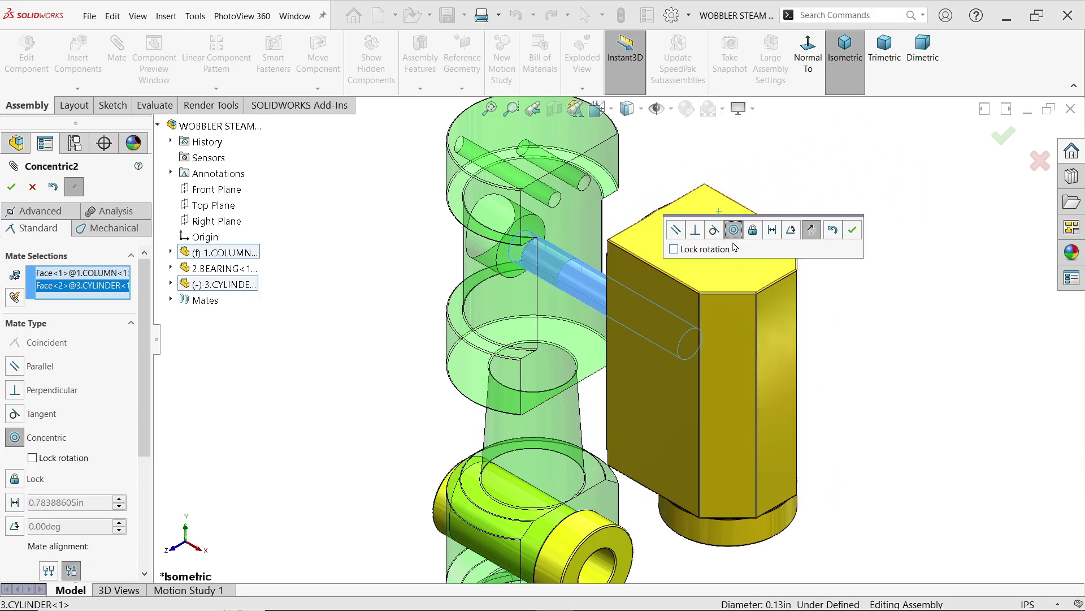
pyautogui.click(853, 230)
pyautogui.moveTo(757, 432); pyautogui.dragTo(762, 260)
# Make the cylinder's back face coincident with the column face, then test its swing
pyautogui.click(581, 219)
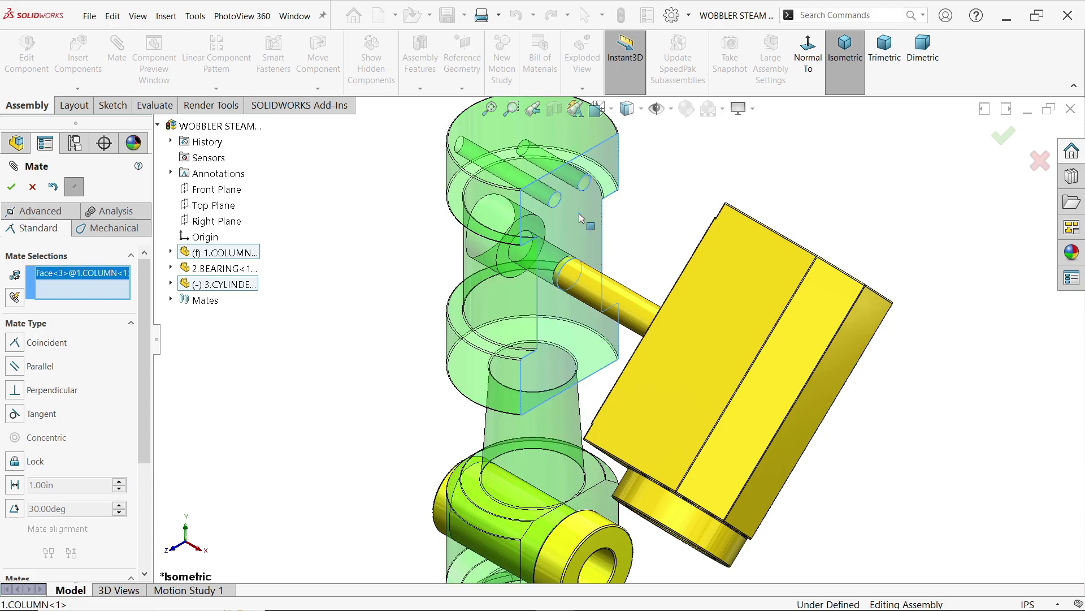
pyautogui.moveTo(688, 177); pyautogui.dragTo(784, 260, button='middle')
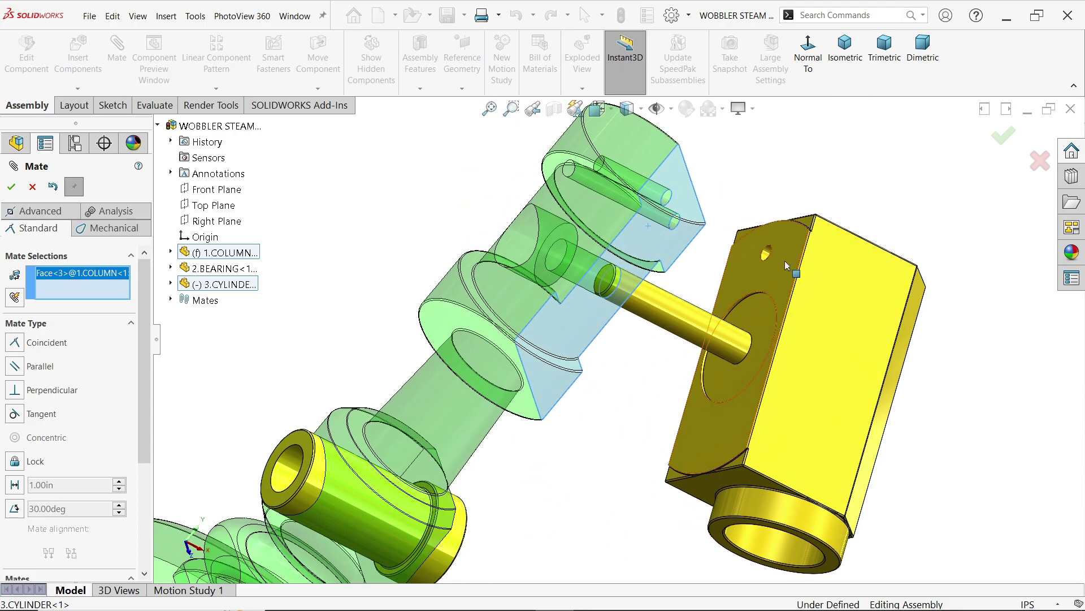
pyautogui.click(785, 260)
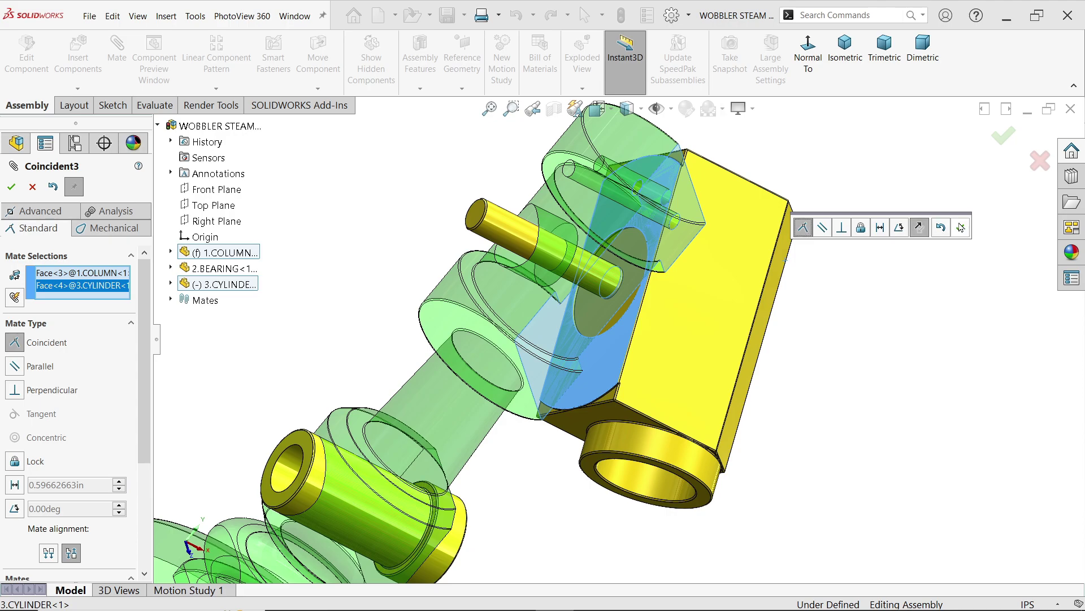
pyautogui.click(961, 228)
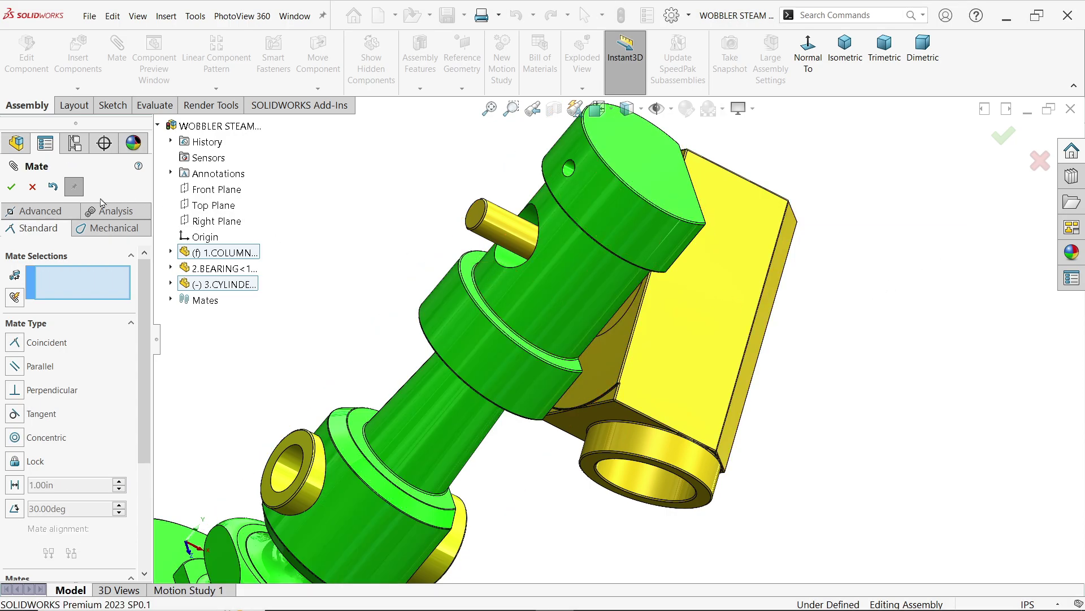
pyautogui.click(33, 187)
pyautogui.scroll(3, 617, 331)
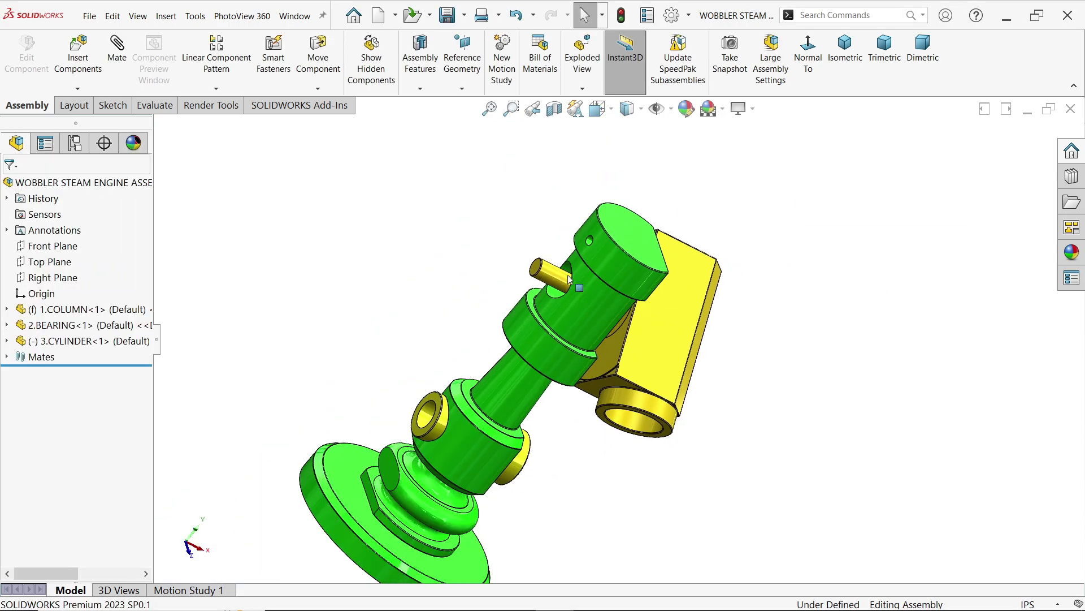
pyautogui.click(847, 54)
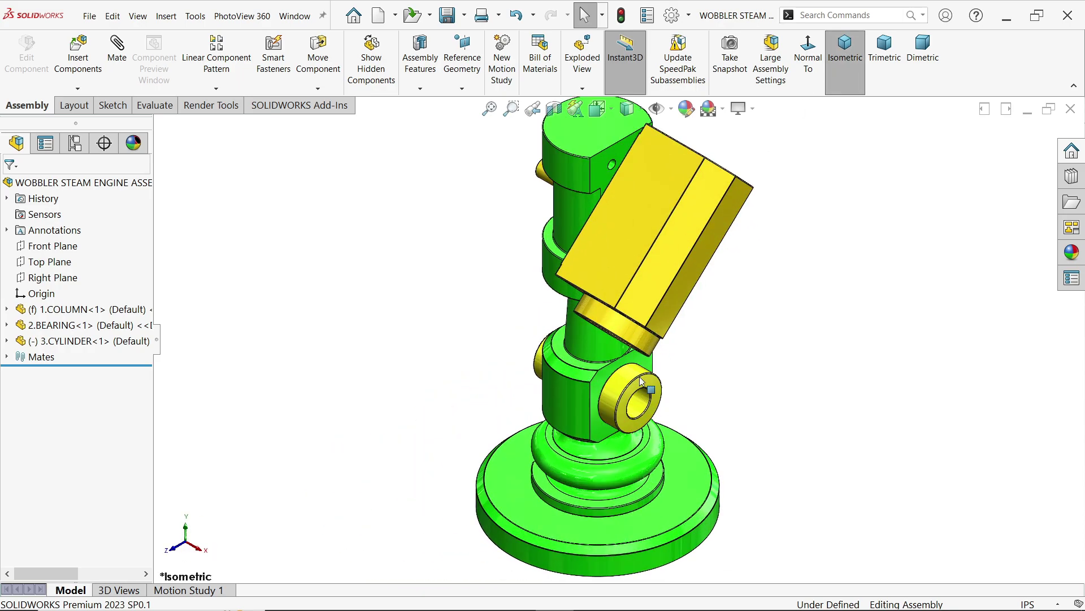
pyautogui.moveTo(568, 312); pyautogui.dragTo(661, 296)
pyautogui.click(433, 274)
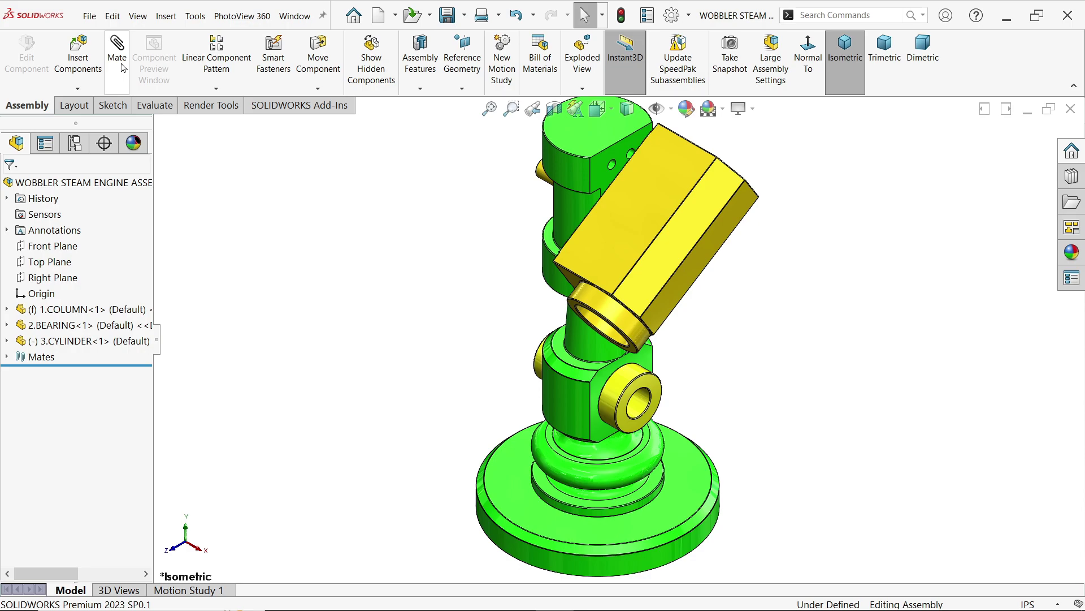
# Insert 4.PISTON and 5.CRANKSHAFT together and place both in the assembly
pyautogui.click(79, 62)
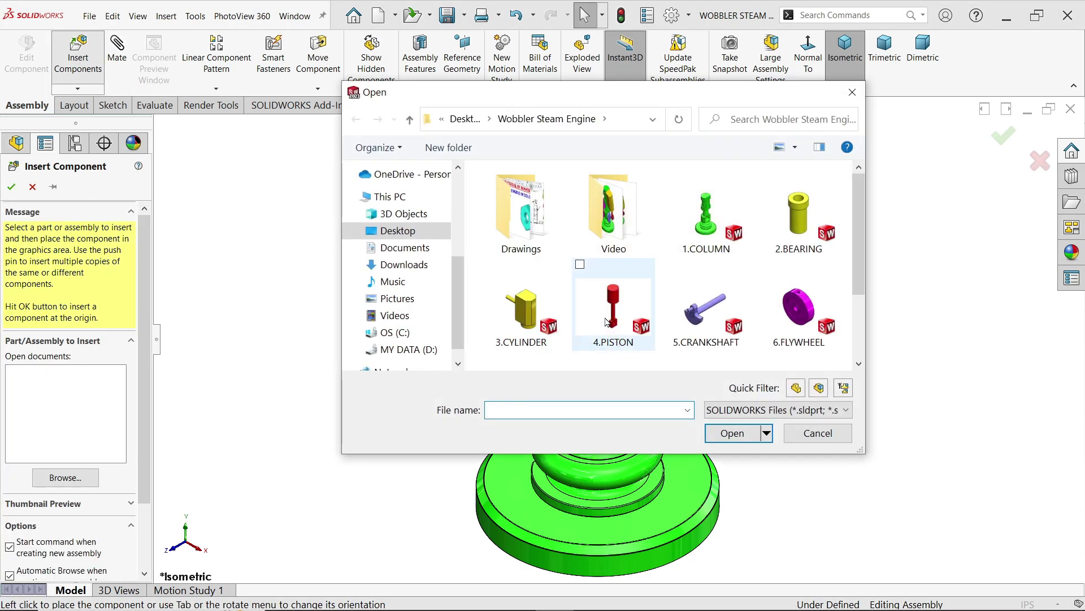
pyautogui.click(615, 312)
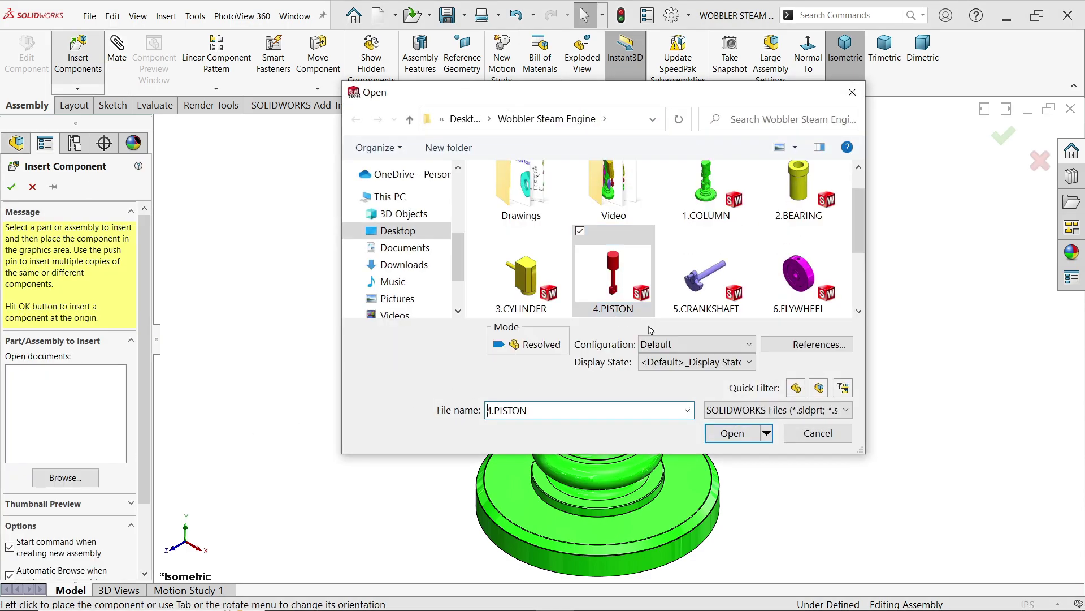
pyautogui.keyDown('ctrl'); pyautogui.click(718, 282); pyautogui.keyUp('ctrl')
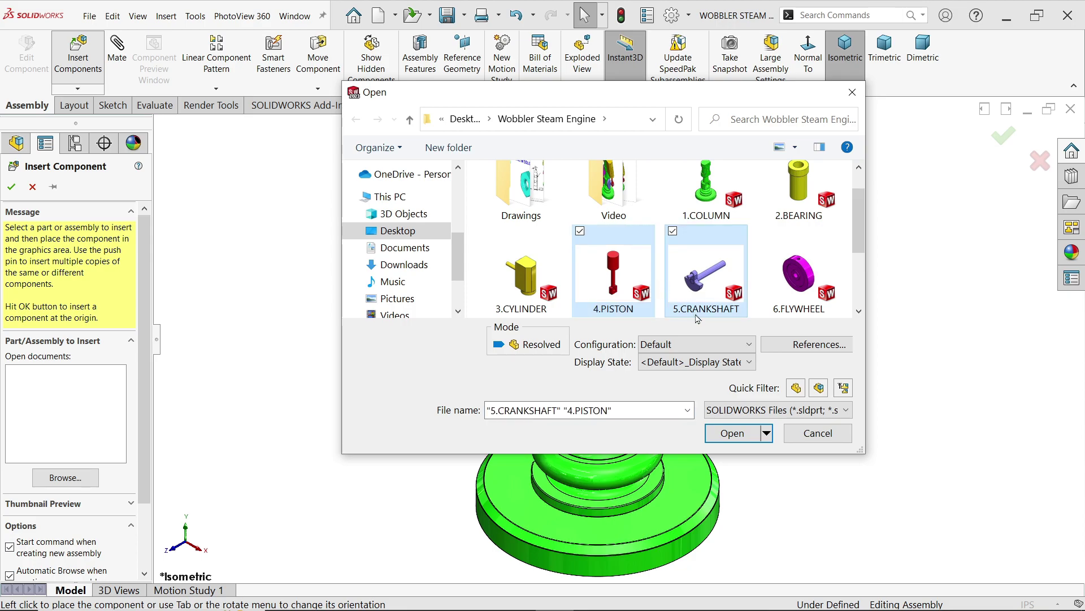
pyautogui.click(742, 440)
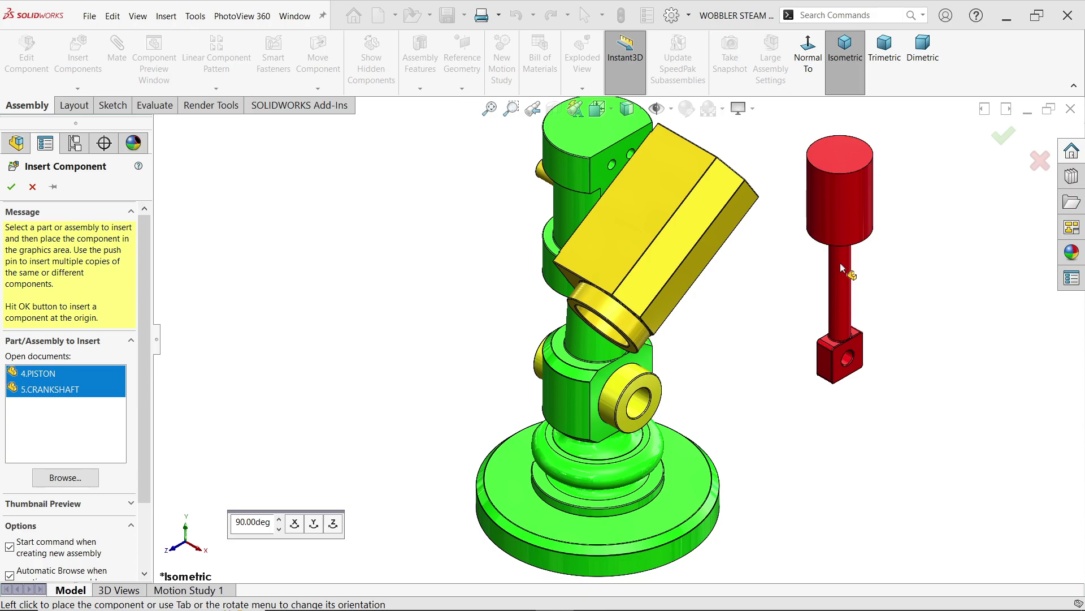
pyautogui.click(841, 266)
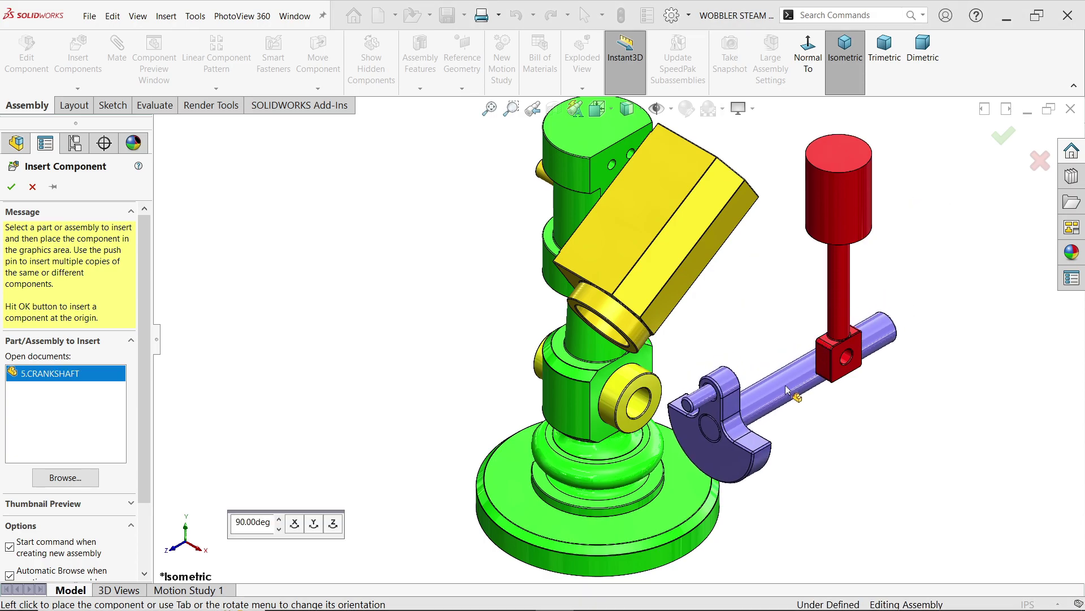
pyautogui.click(451, 330)
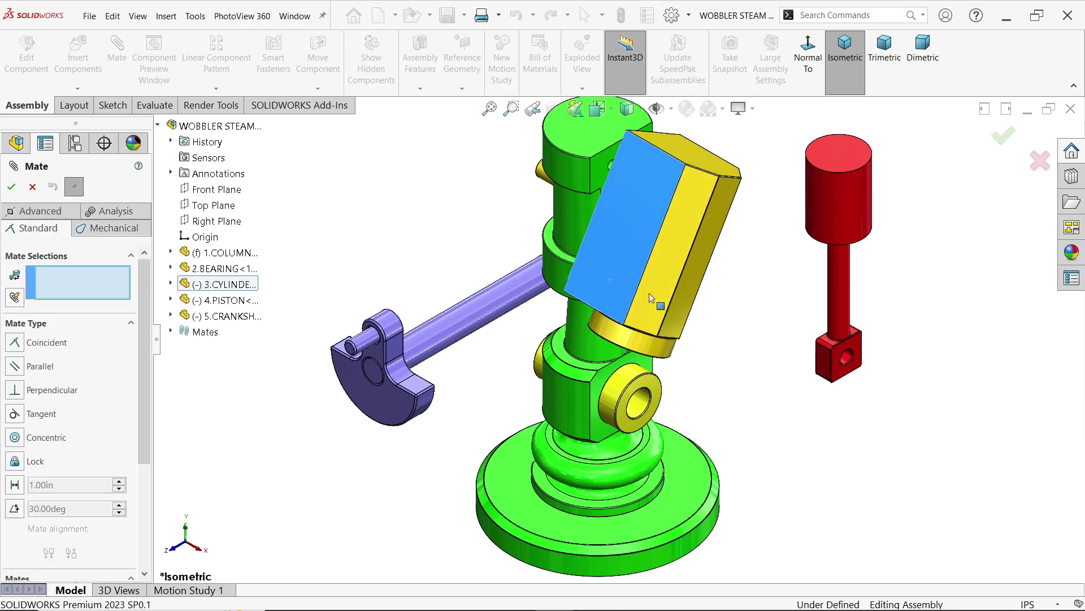
# Swing the cylinder upright and mate the piston's outer face concentric with the cylinder bore
pyautogui.moveTo(650, 297); pyautogui.dragTo(733, 270)
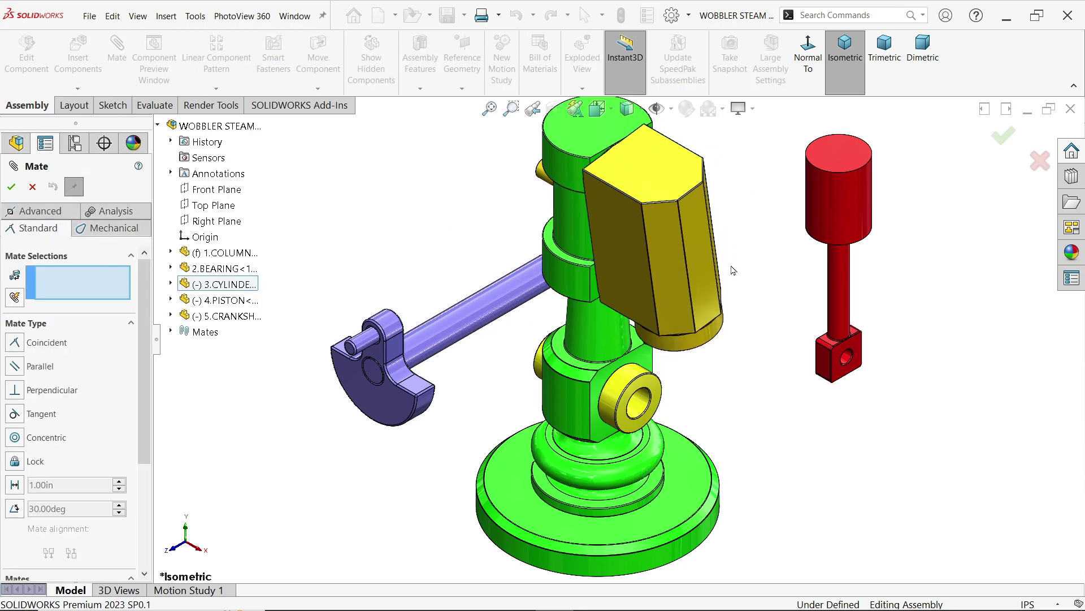
pyautogui.moveTo(734, 270); pyautogui.dragTo(708, 274, button='middle')
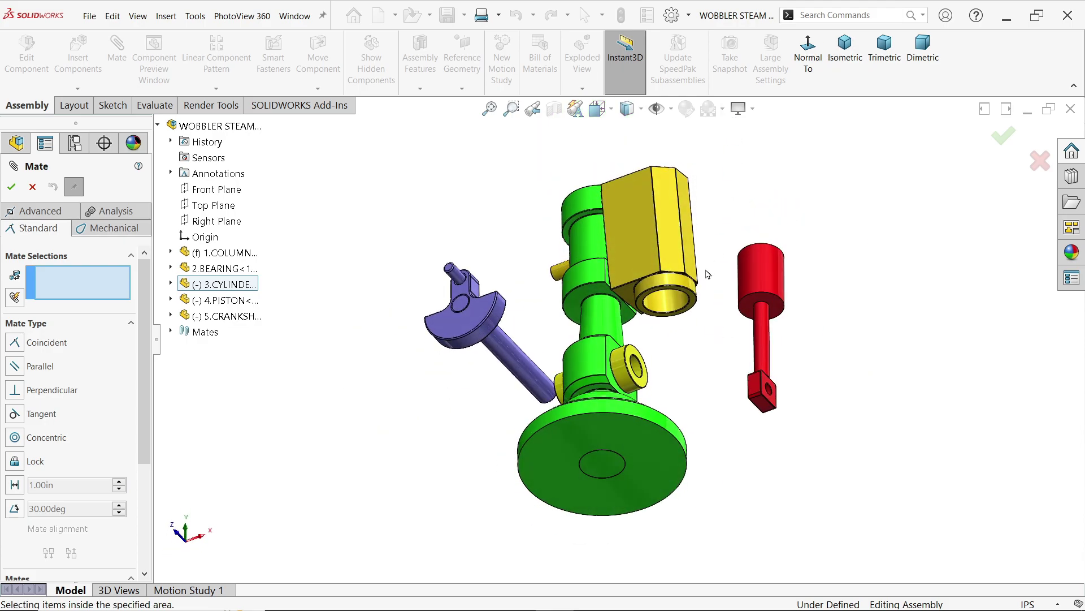
pyautogui.scroll(-3, 708, 275)
pyautogui.click(632, 336)
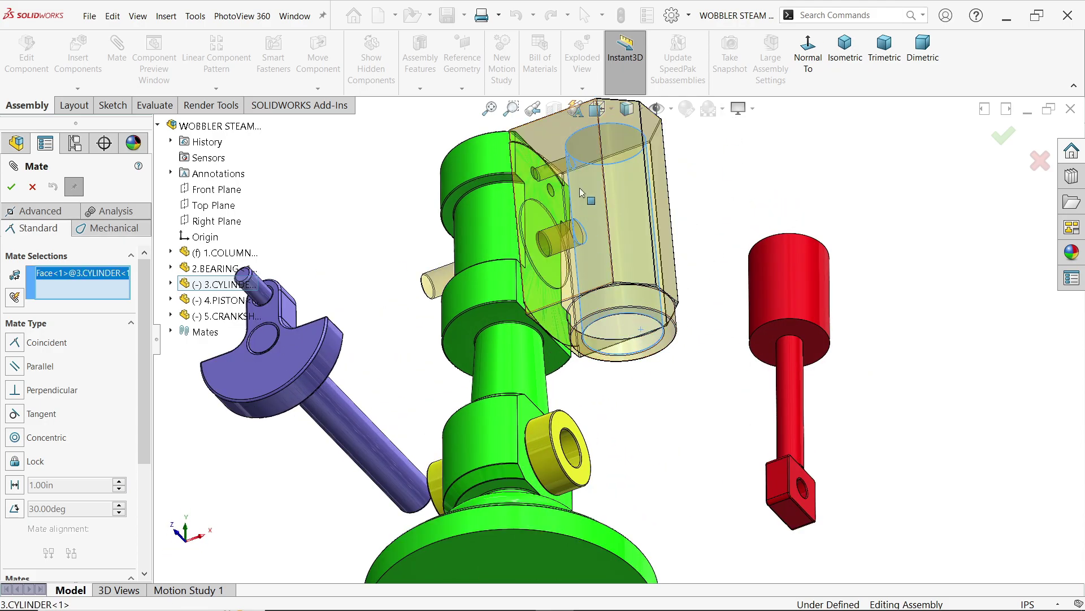
pyautogui.click(779, 292)
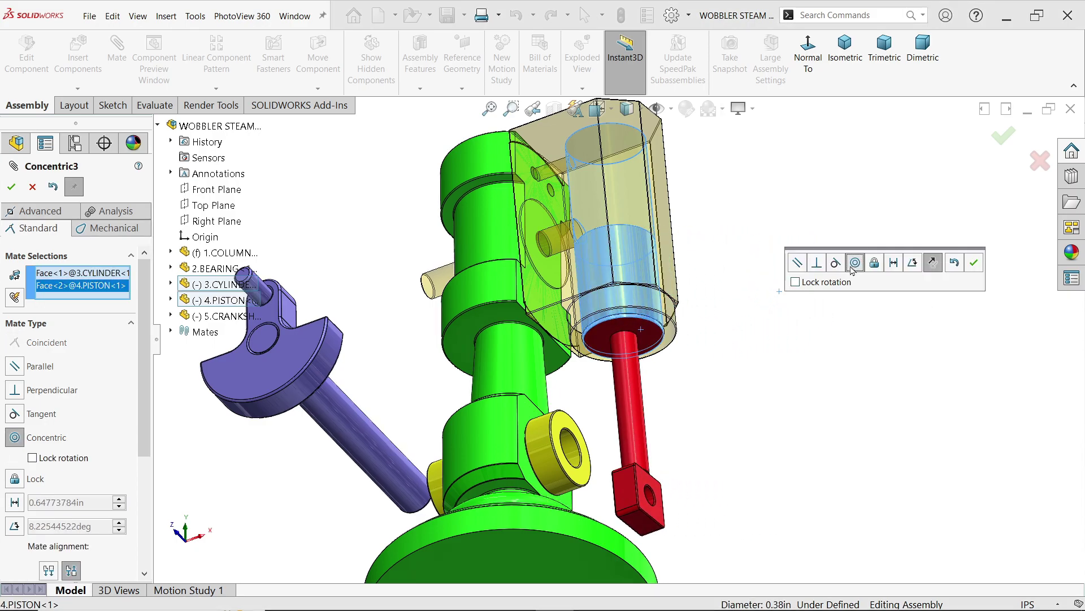
pyautogui.click(973, 263)
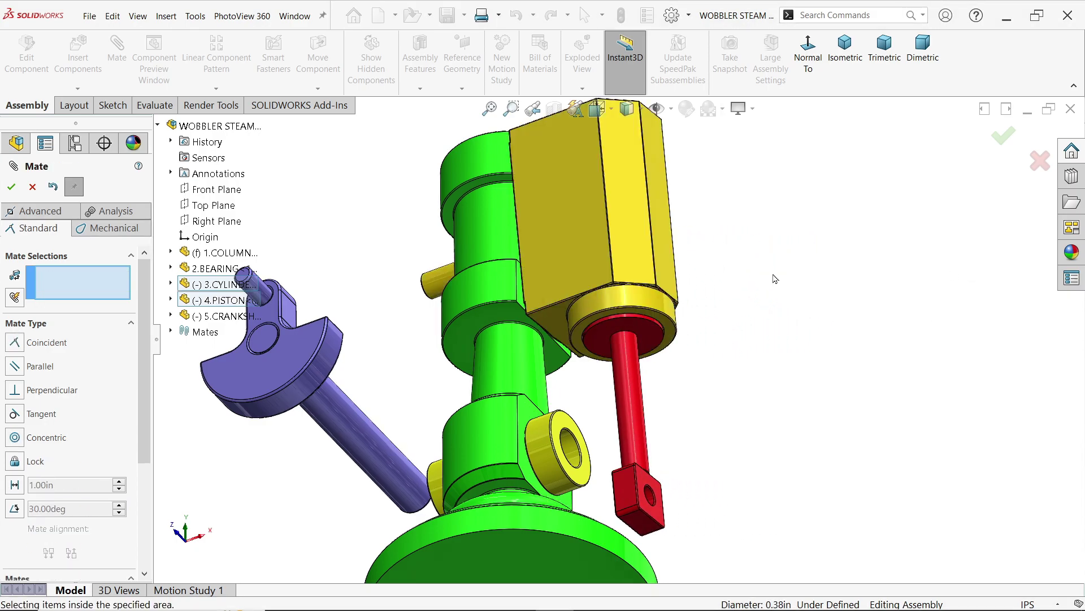
pyautogui.scroll(3, 746, 278)
pyautogui.moveTo(746, 279); pyautogui.dragTo(650, 416, button='middle')
pyautogui.scroll(-5, 448, 356)
# Mate the crankshaft concentric with the bearing bore, flipping alignment, and slide it into the bearing
pyautogui.click(438, 340)
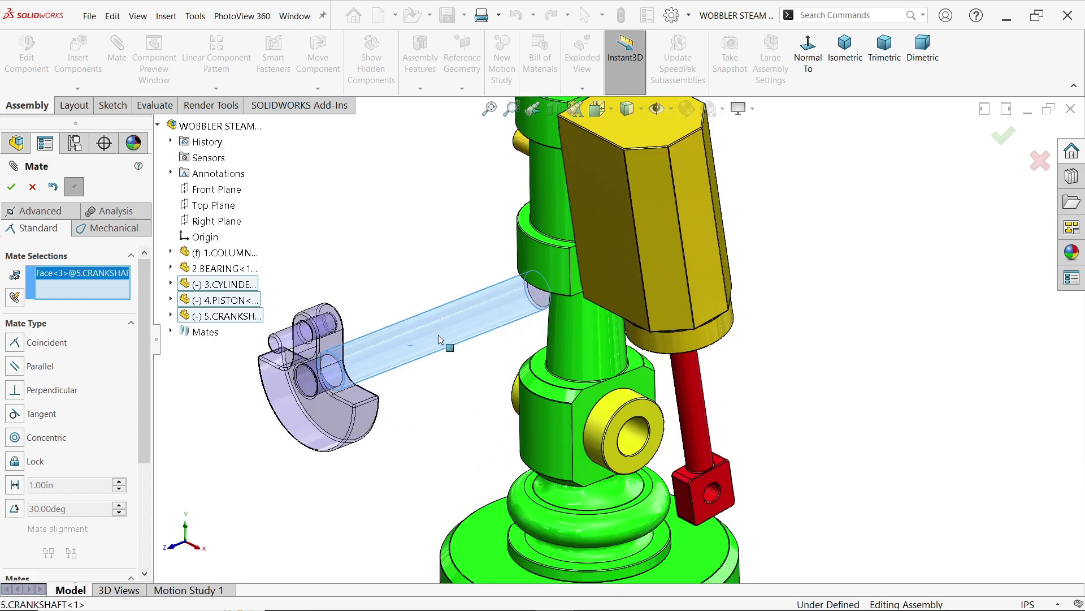
pyautogui.click(632, 442)
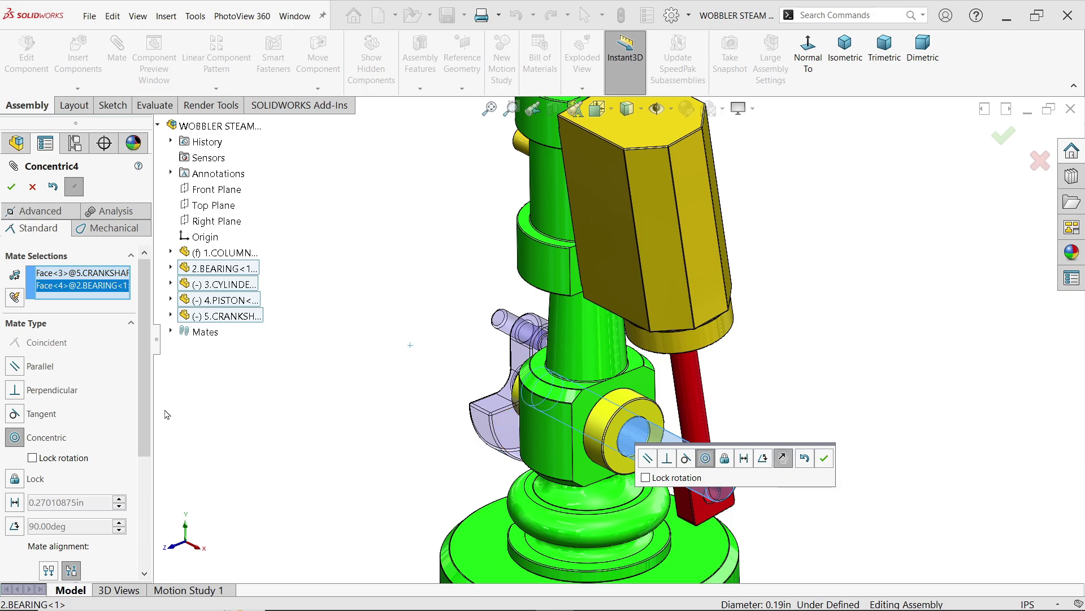
pyautogui.click(49, 570)
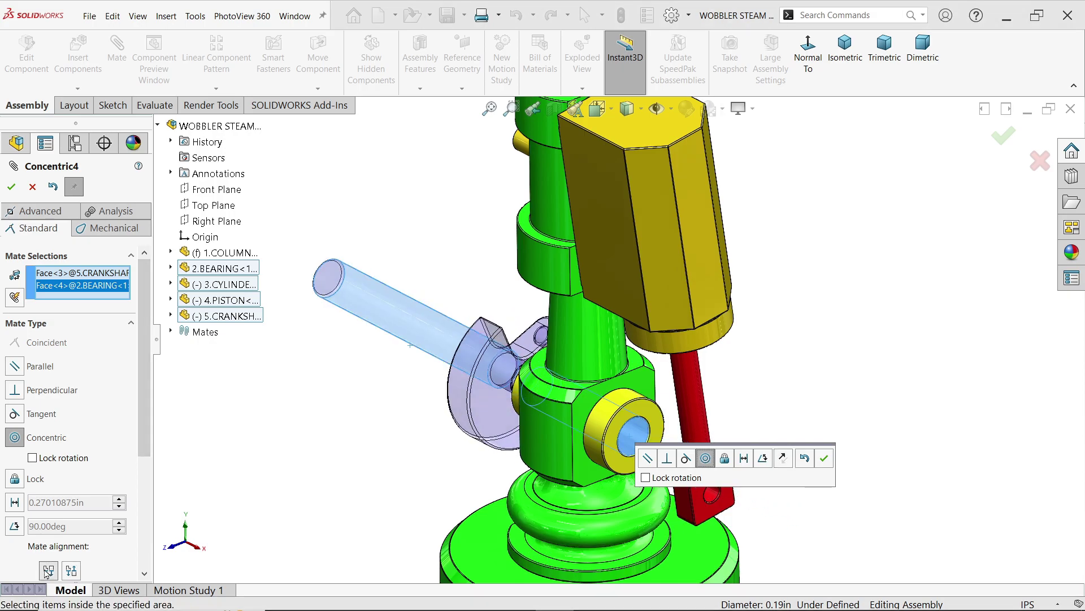
pyautogui.click(825, 459)
pyautogui.moveTo(437, 334); pyautogui.dragTo(591, 433)
pyautogui.scroll(3, 761, 443)
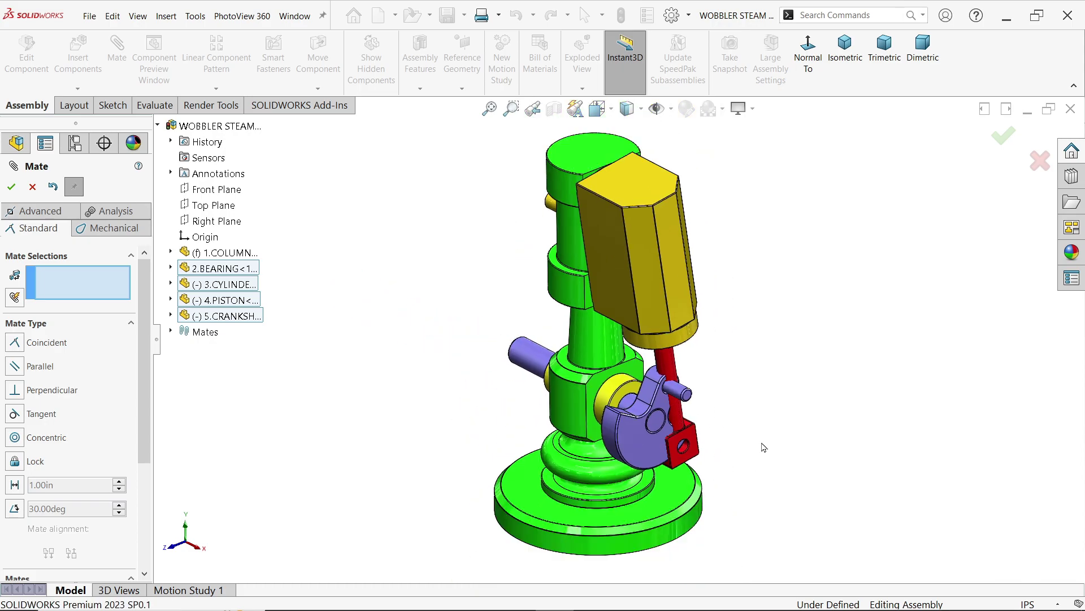
pyautogui.scroll(-3, 649, 425)
pyautogui.moveTo(718, 402); pyautogui.dragTo(788, 407, button='middle')
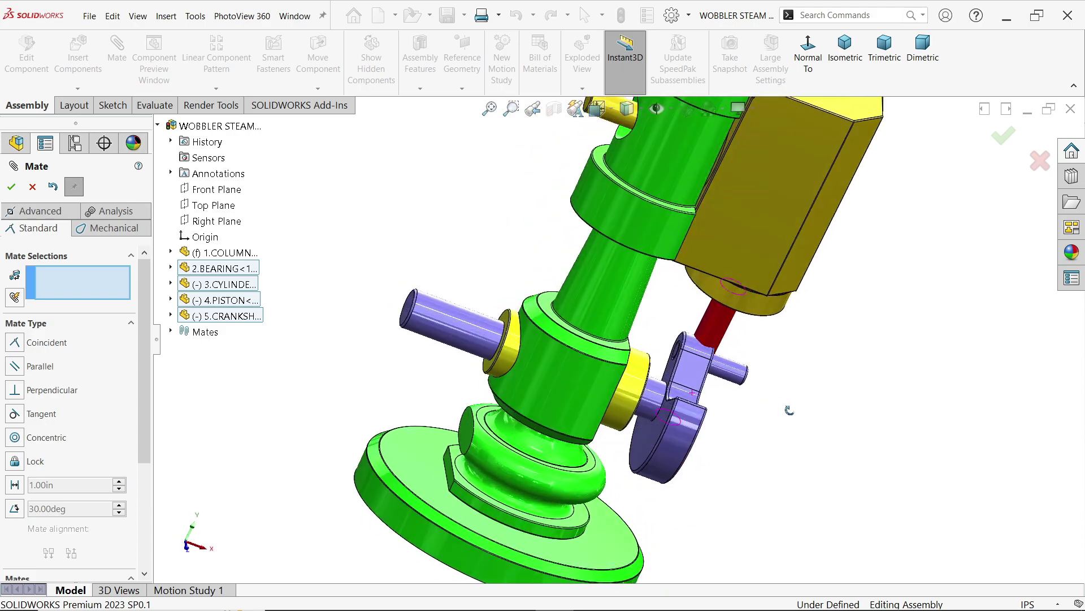
pyautogui.scroll(-6, 705, 402)
pyautogui.moveTo(609, 393); pyautogui.dragTo(618, 390, button='middle')
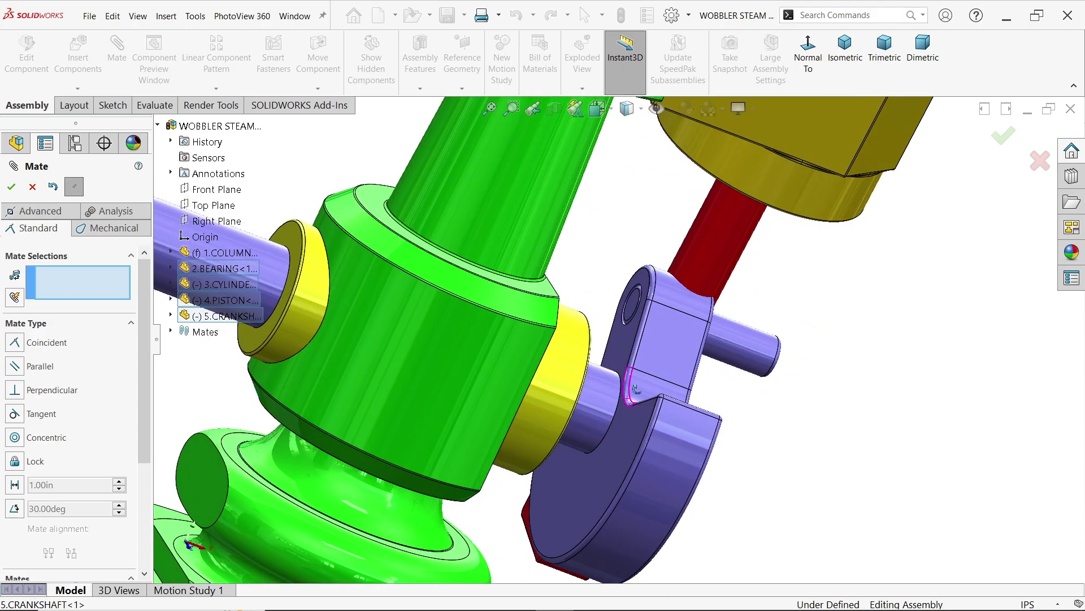
# Add a coincident mate seating the crank's inner flat face against the bearing face
pyautogui.click(618, 454)
pyautogui.click(618, 455)
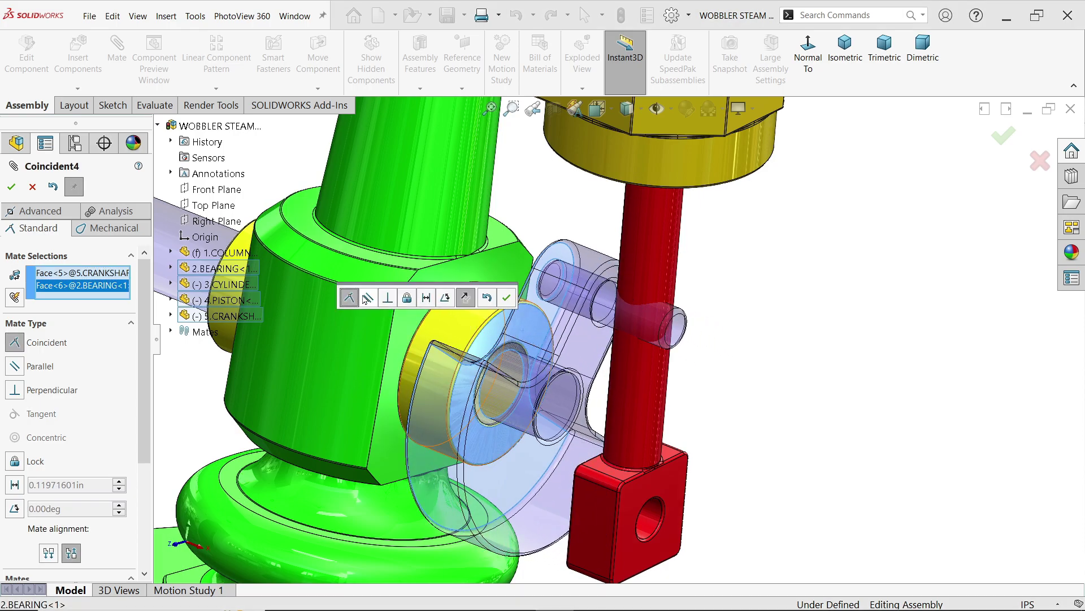
pyautogui.click(507, 298)
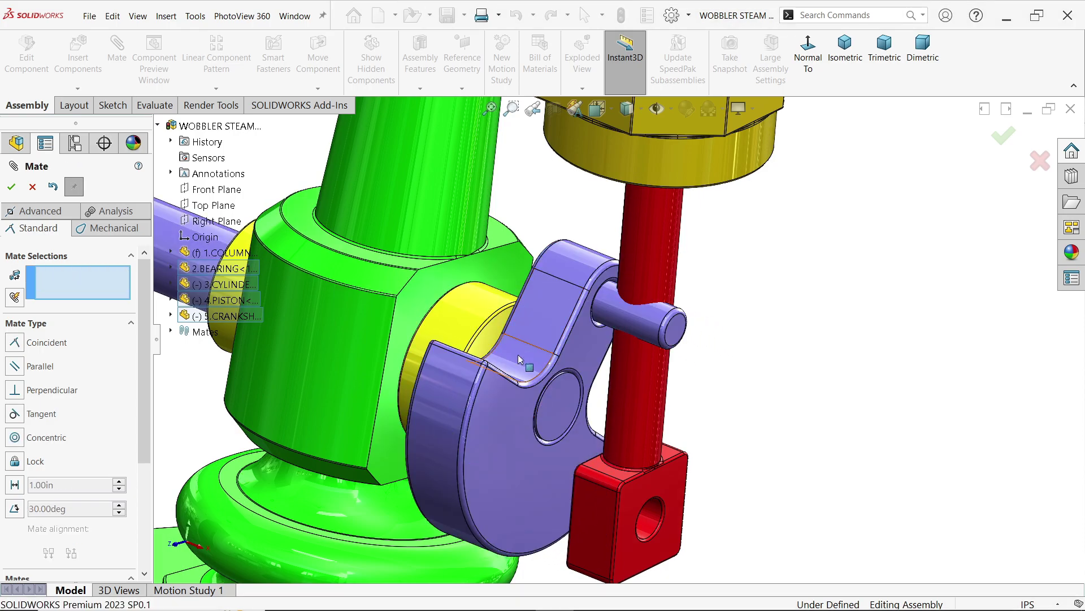
pyautogui.scroll(4, 517, 367)
pyautogui.scroll(-2, 589, 396)
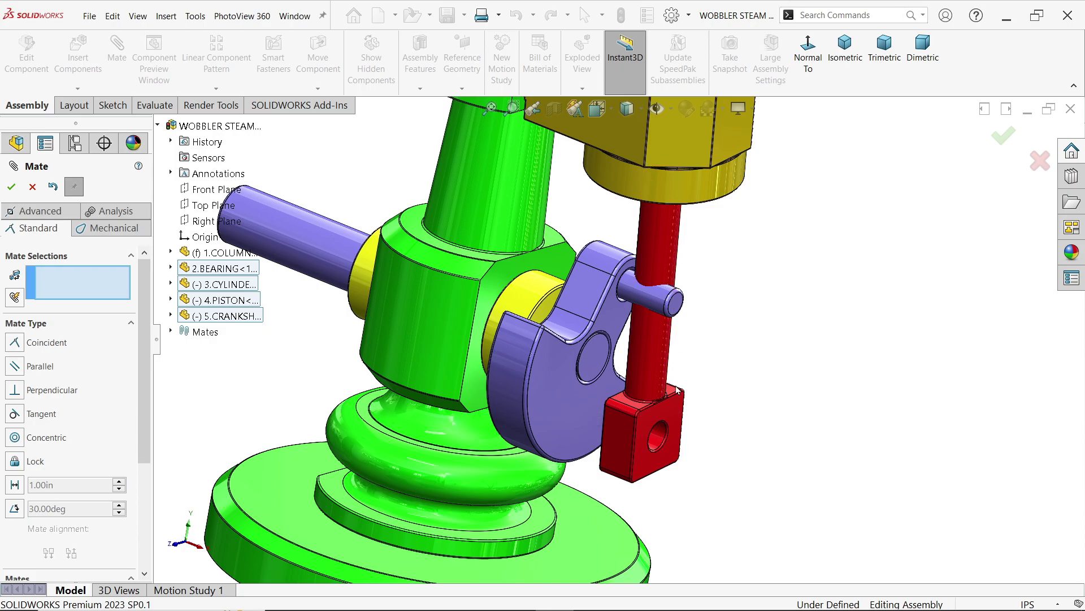
pyautogui.scroll(3, 665, 355)
pyautogui.scroll(-2, 573, 355)
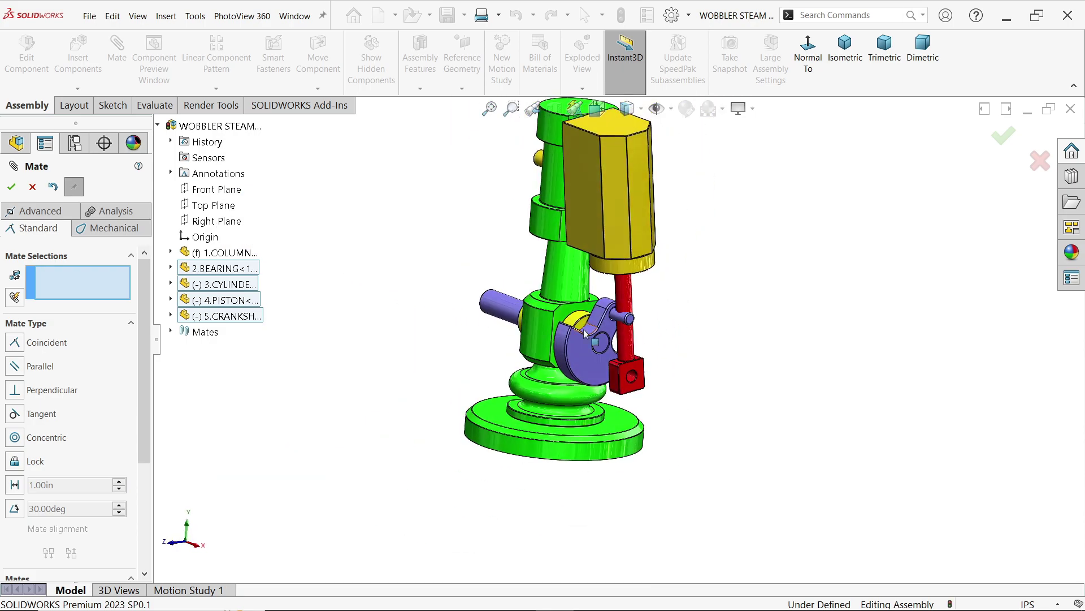
# Mate the piston's lower-block hole concentric with the crank pin, then close Mate
pyautogui.moveTo(571, 351); pyautogui.dragTo(687, 331)
pyautogui.scroll(-3, 690, 331)
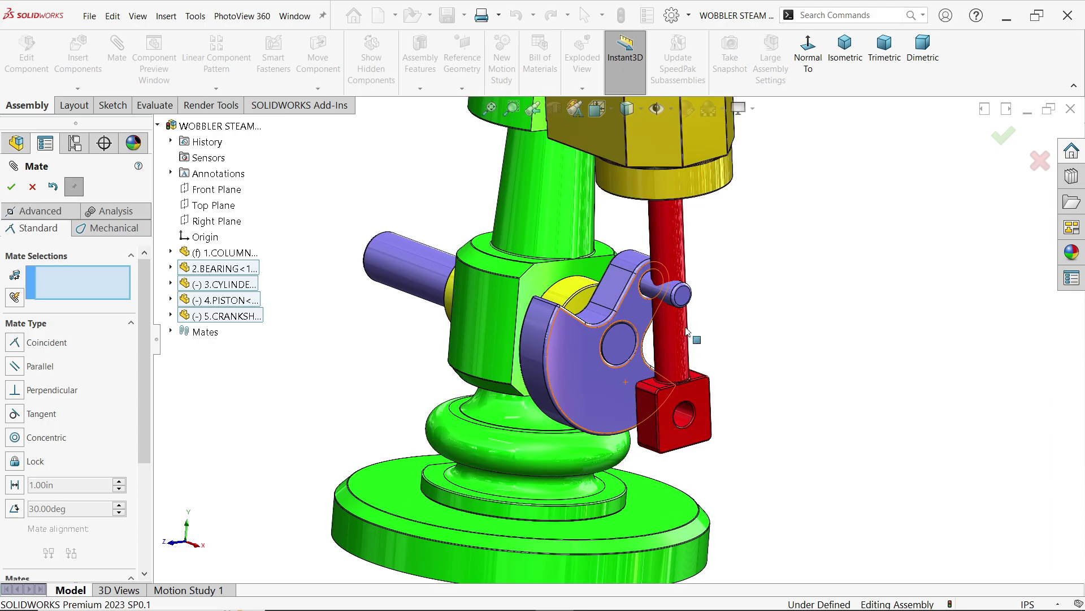
pyautogui.click(671, 474)
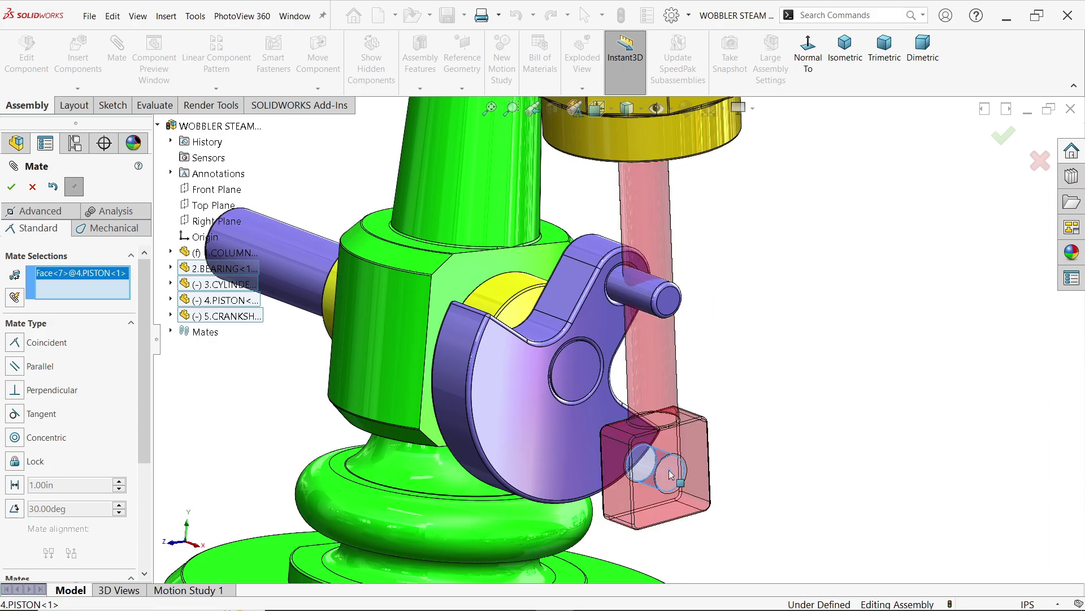
pyautogui.click(647, 301)
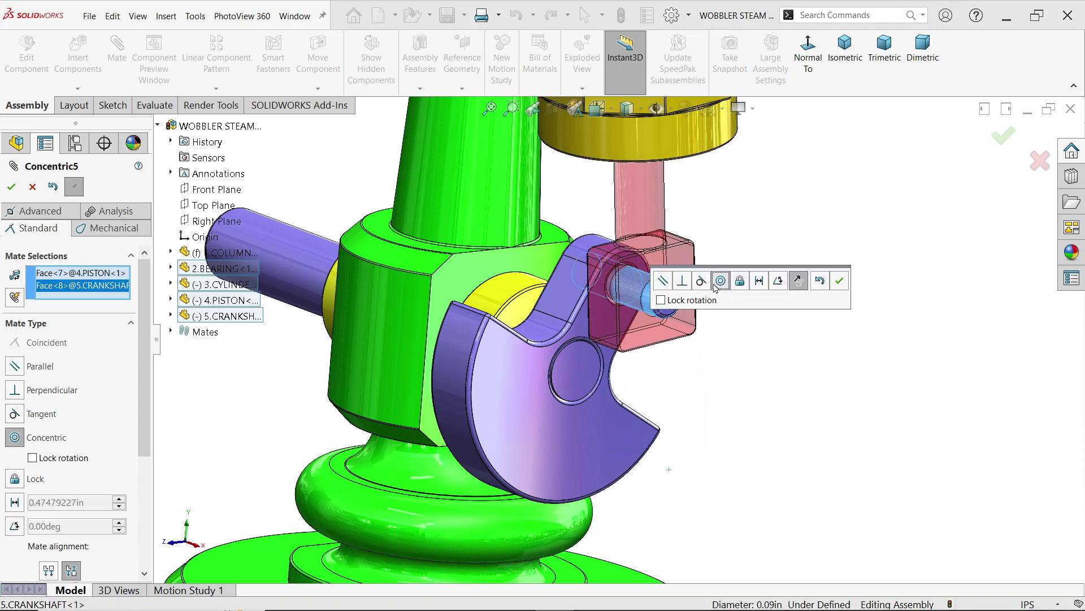
pyautogui.click(839, 280)
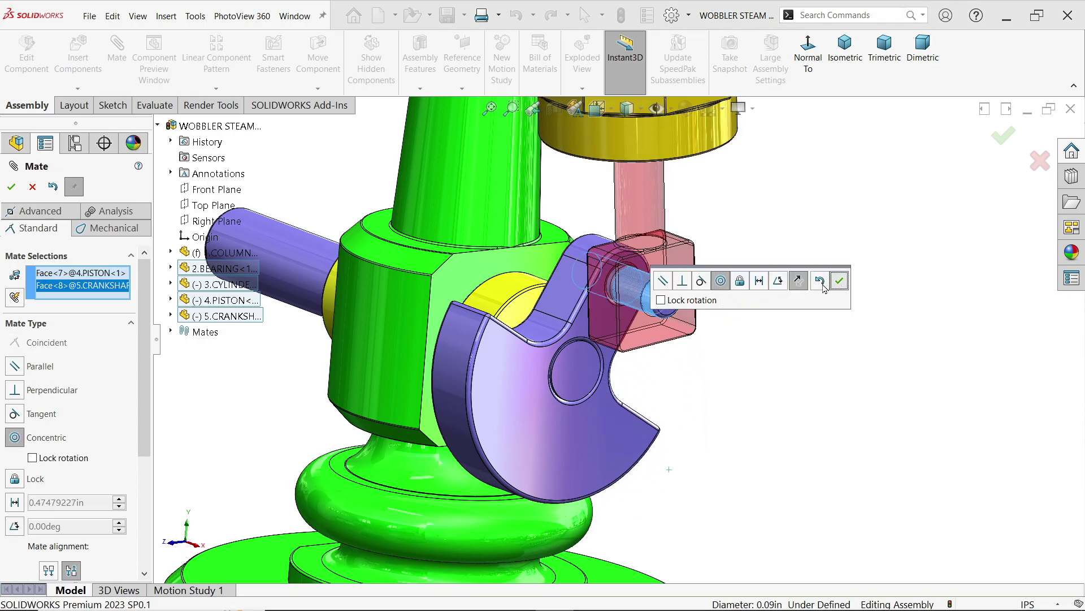
pyautogui.press('f')
pyautogui.scroll(-2, 639, 262)
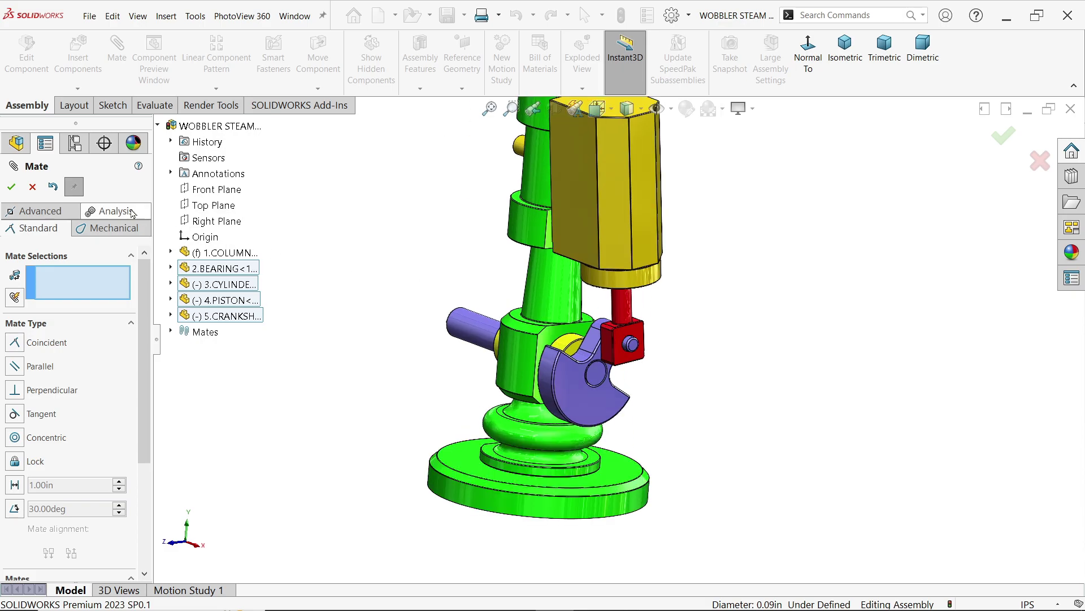
pyautogui.click(32, 187)
# In isometric view, drag the crankshaft to check that the piston and cylinder rock with it
pyautogui.click(859, 81)
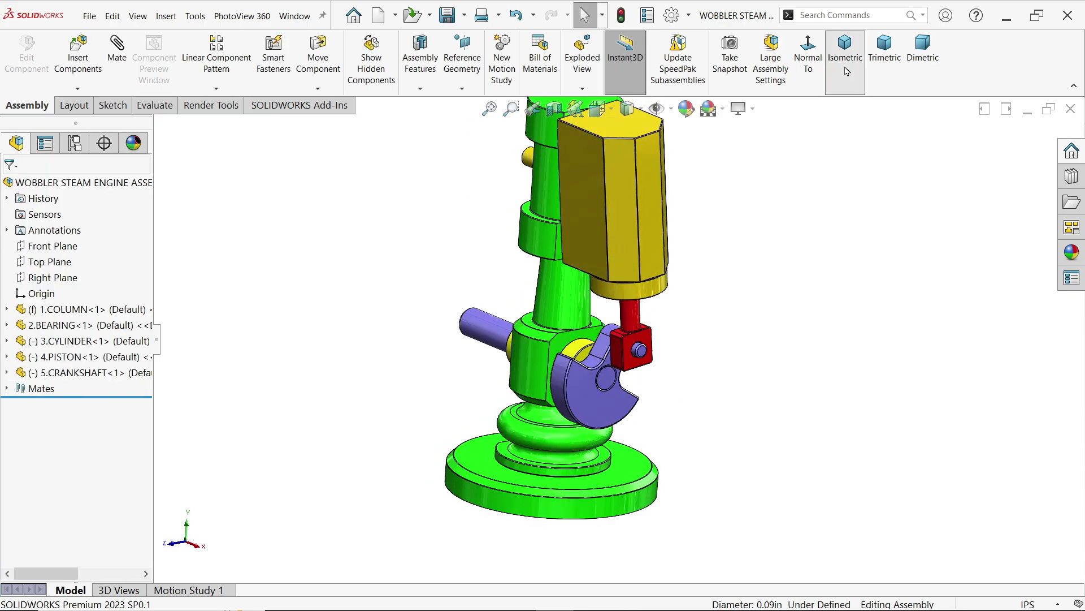
pyautogui.moveTo(658, 432); pyautogui.dragTo(651, 404)
pyautogui.click(828, 277)
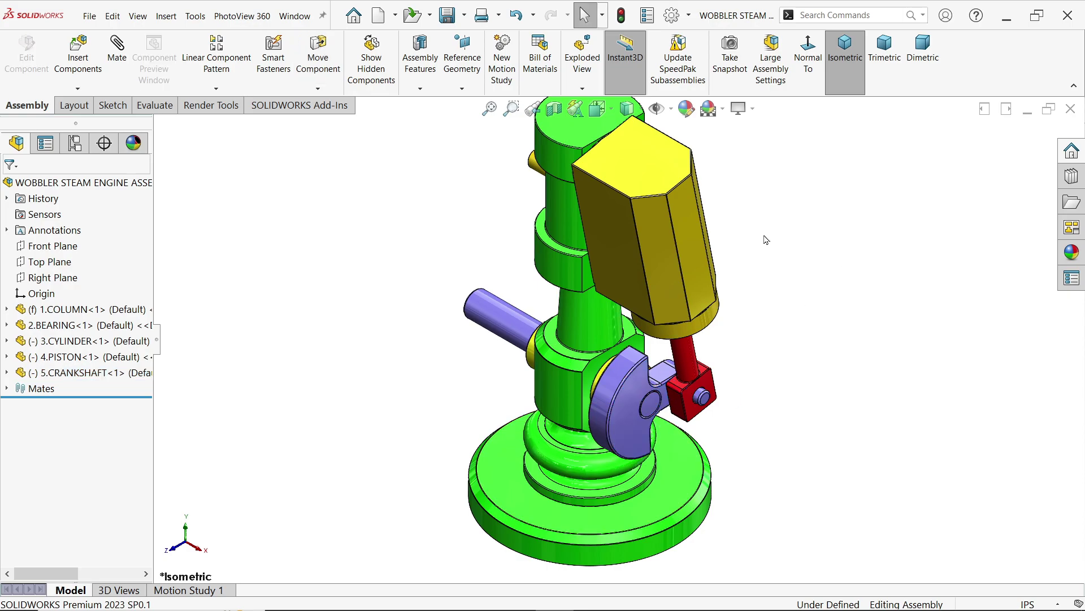
# Insert the 6.FLYWHEEL part and place it in the assembly
pyautogui.click(95, 59)
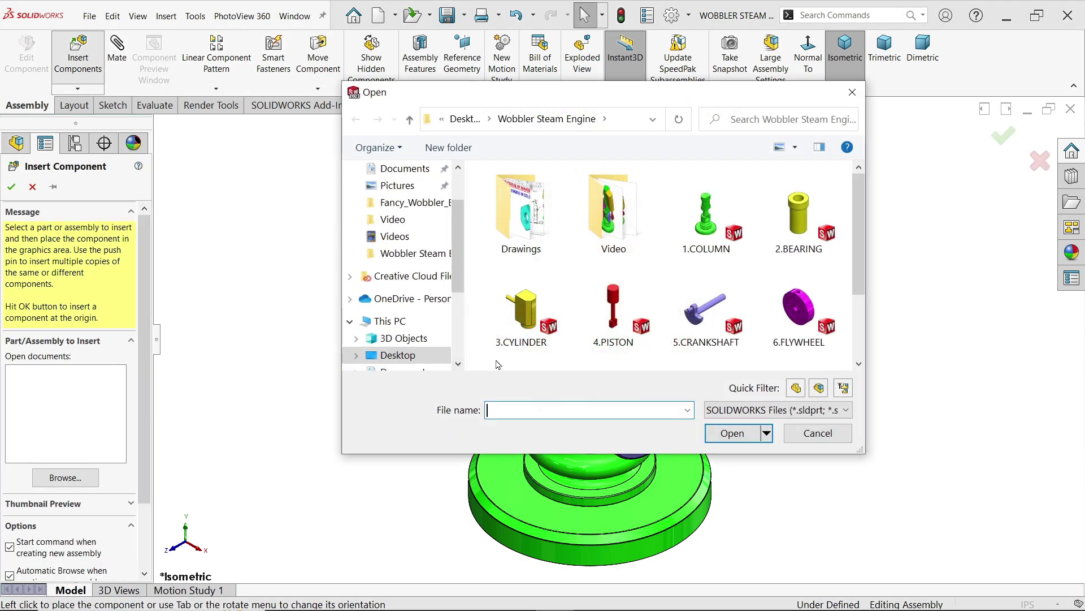
pyautogui.click(799, 308)
pyautogui.click(732, 432)
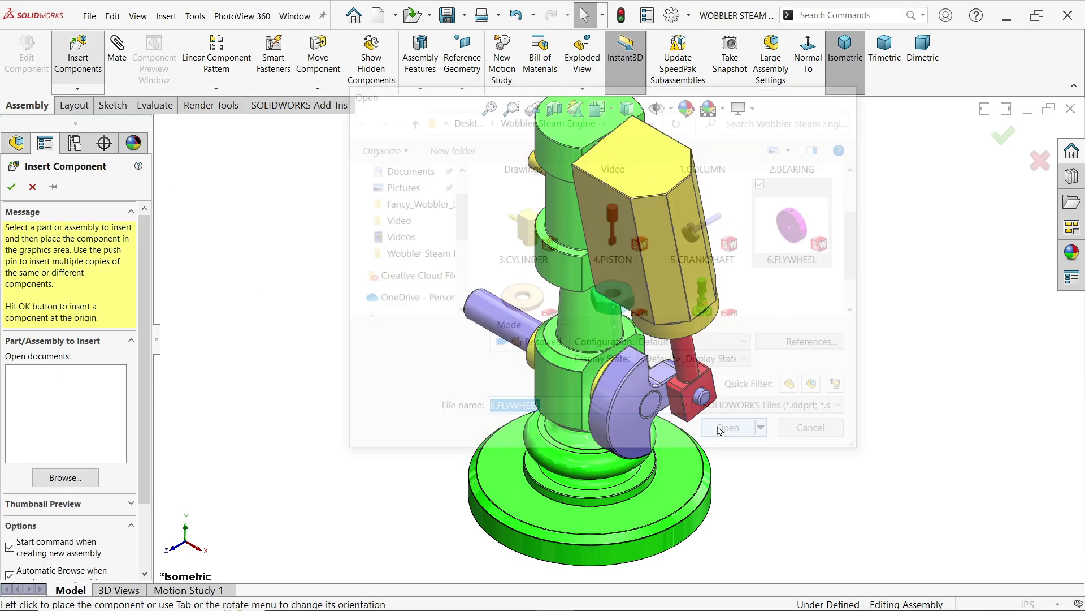
pyautogui.click(396, 271)
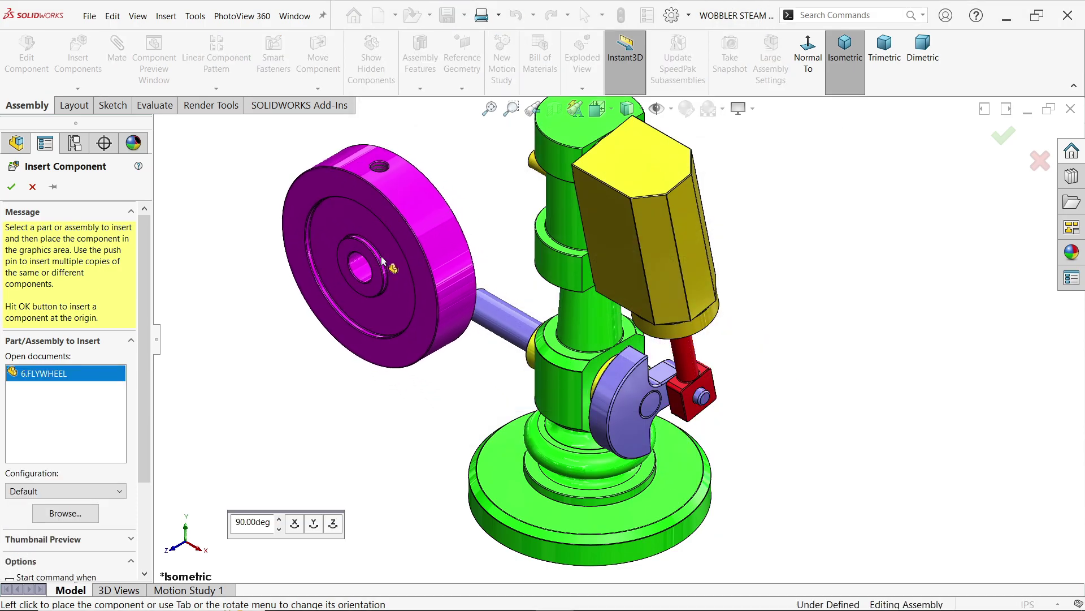
pyautogui.scroll(-3, 447, 275)
# Use Rotate Component to turn the flywheel to face the crankshaft
pyautogui.click(446, 276)
pyautogui.click(318, 88)
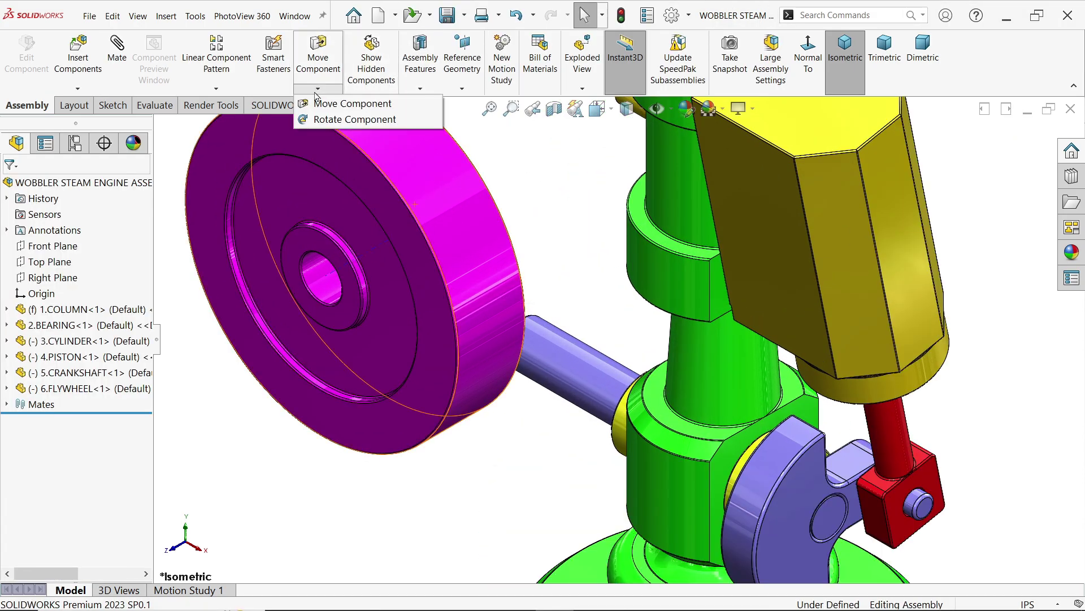
pyautogui.click(340, 120)
pyautogui.moveTo(367, 237); pyautogui.dragTo(422, 222)
# Add a concentric mate between the flywheel bore and the crankshaft
pyautogui.click(11, 187)
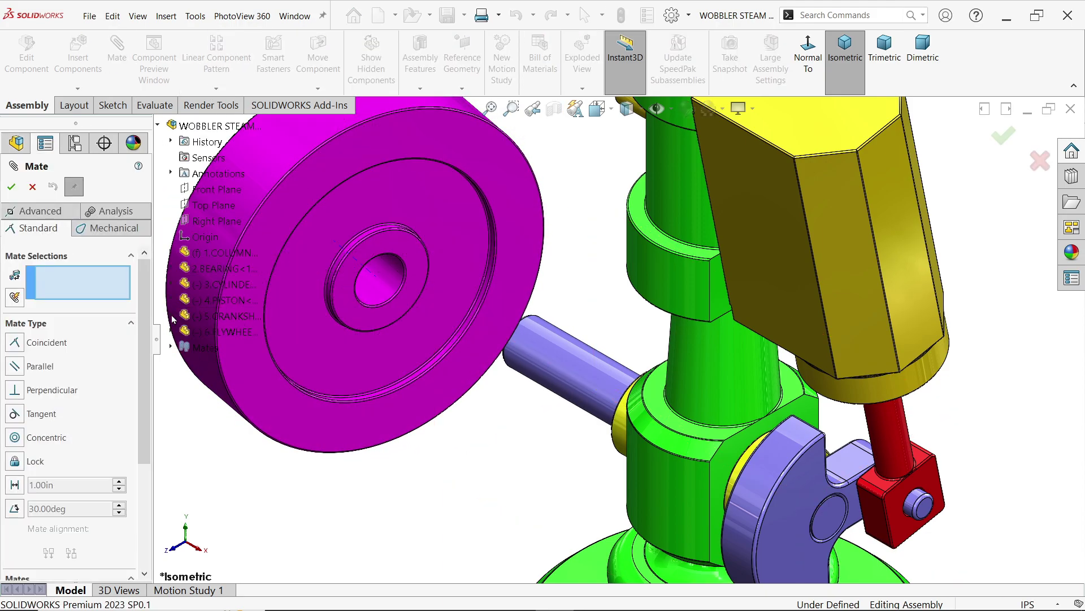
pyautogui.click(389, 279)
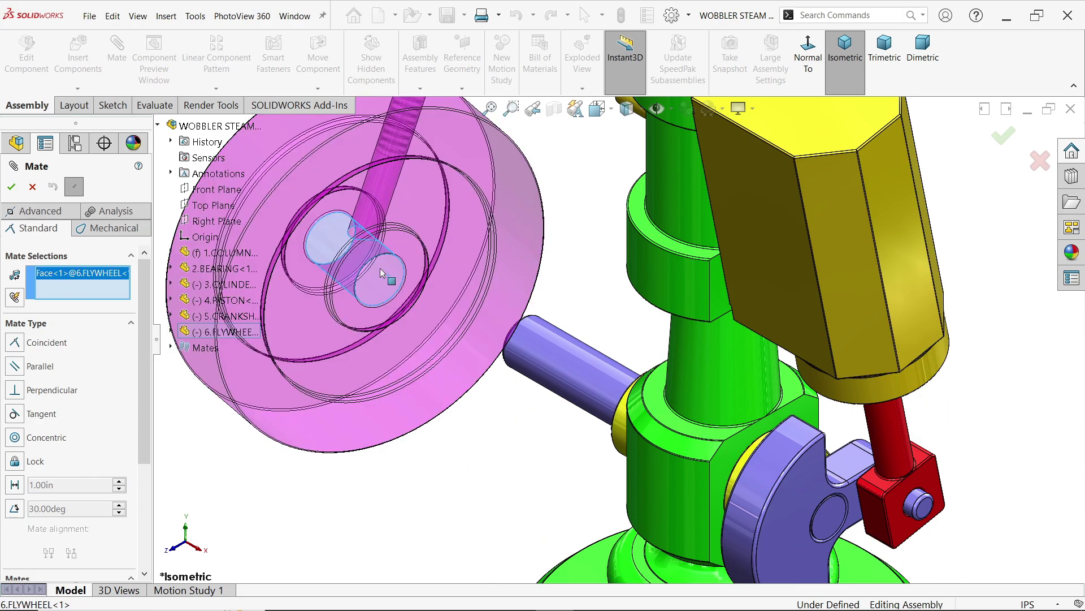
pyautogui.click(563, 368)
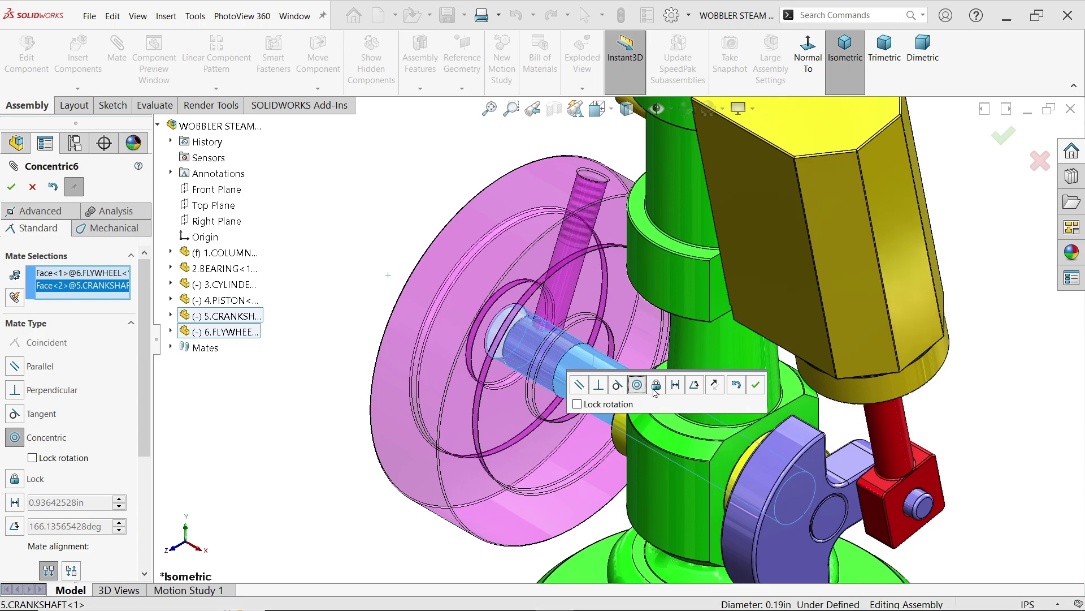
pyautogui.click(757, 385)
pyautogui.moveTo(735, 390); pyautogui.dragTo(604, 413, button='middle')
pyautogui.scroll(-3, 604, 413)
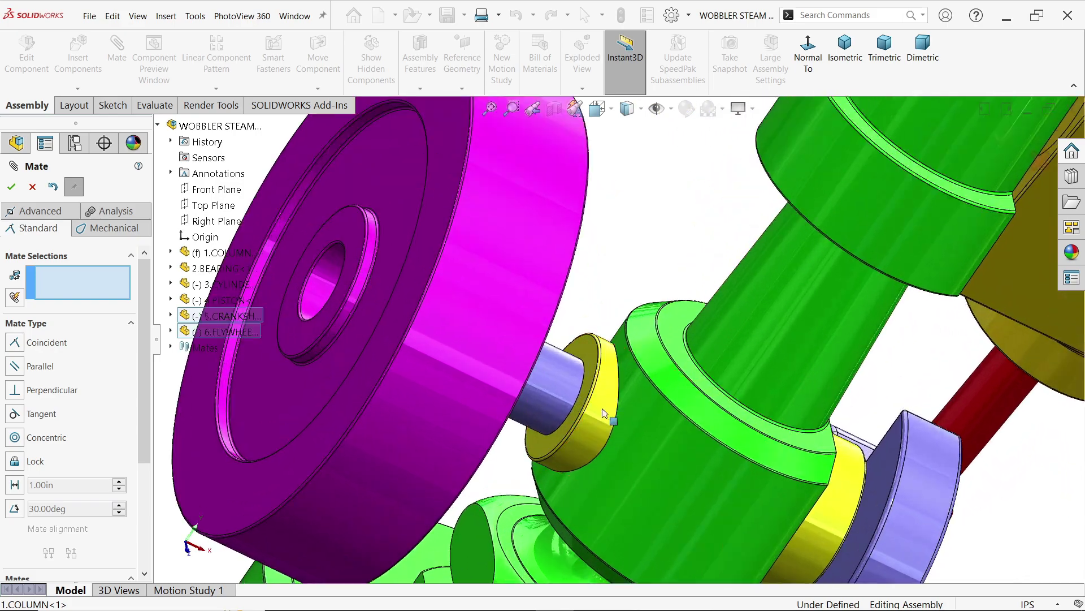
# Add a coincident mate seating the flywheel's inner face against the bearing face
pyautogui.click(550, 448)
pyautogui.moveTo(550, 448); pyautogui.dragTo(556, 408, button='middle')
pyautogui.click(518, 418)
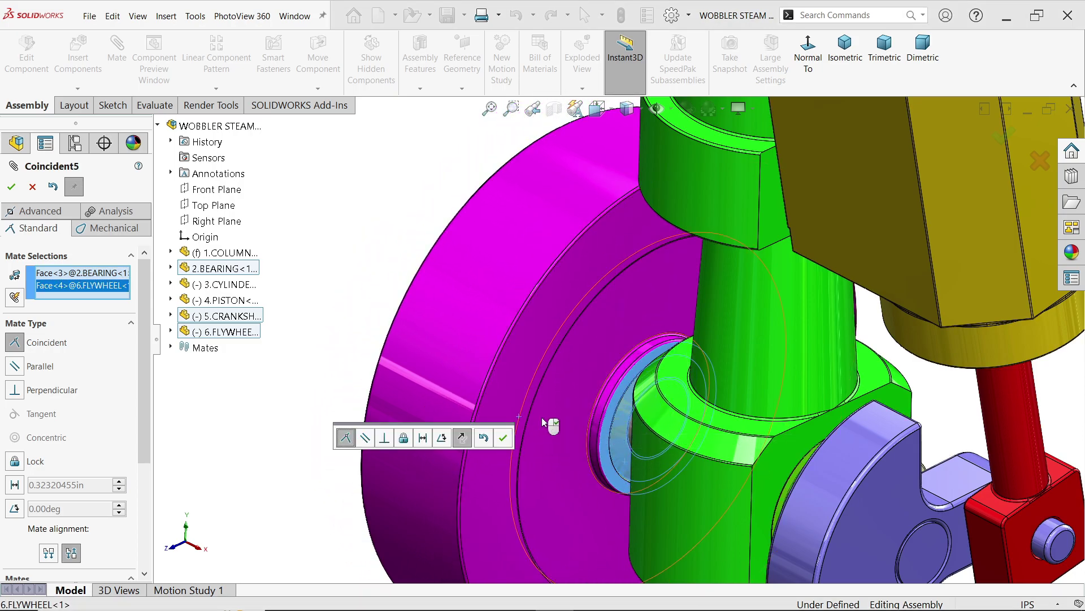
pyautogui.click(502, 438)
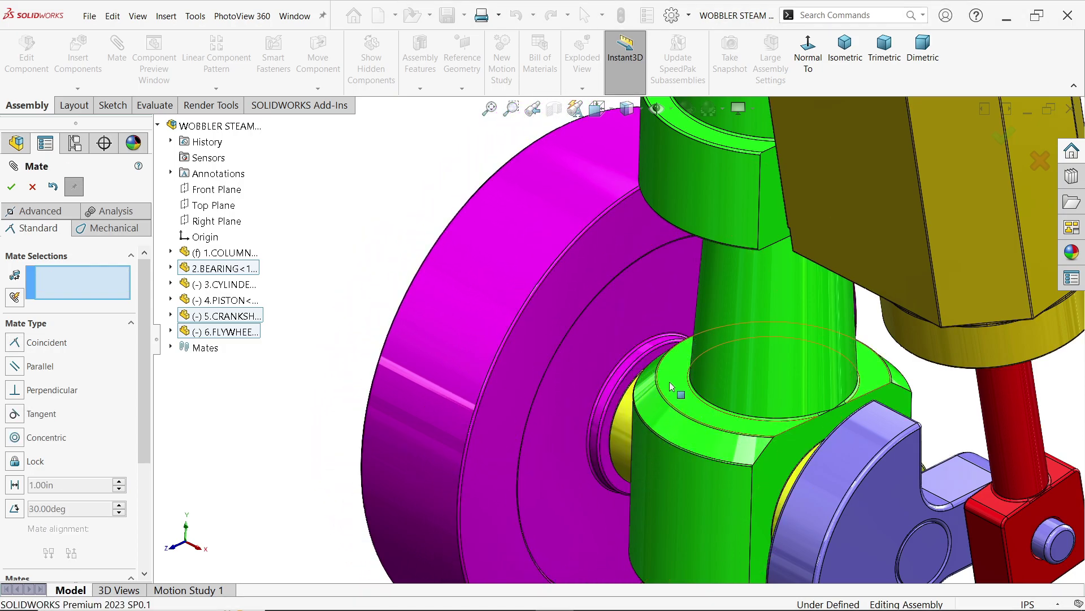
pyautogui.scroll(5, 537, 362)
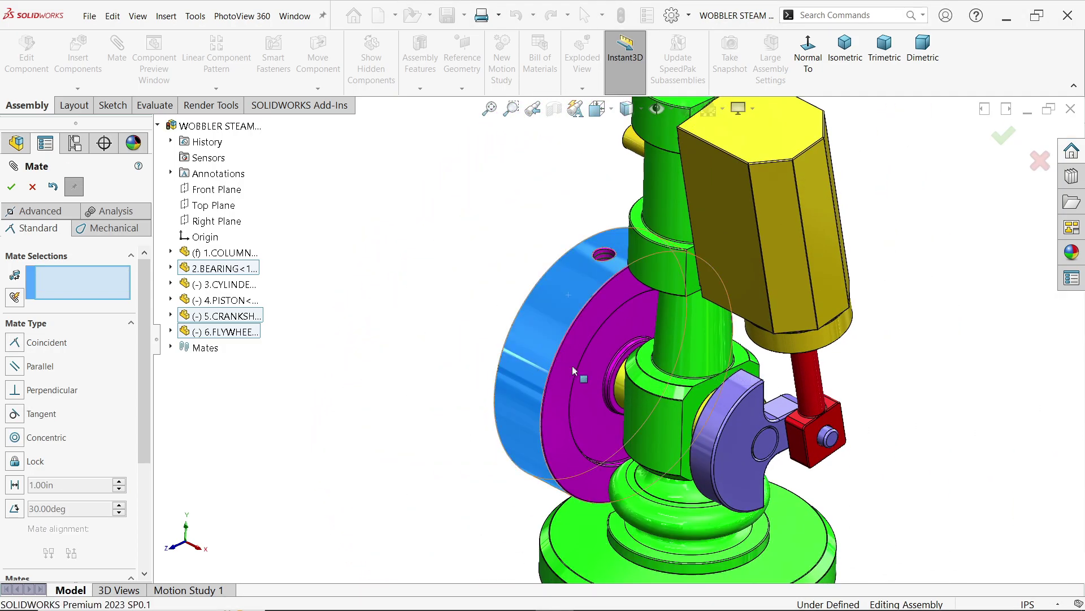
pyautogui.moveTo(573, 370); pyautogui.dragTo(608, 351, button='middle')
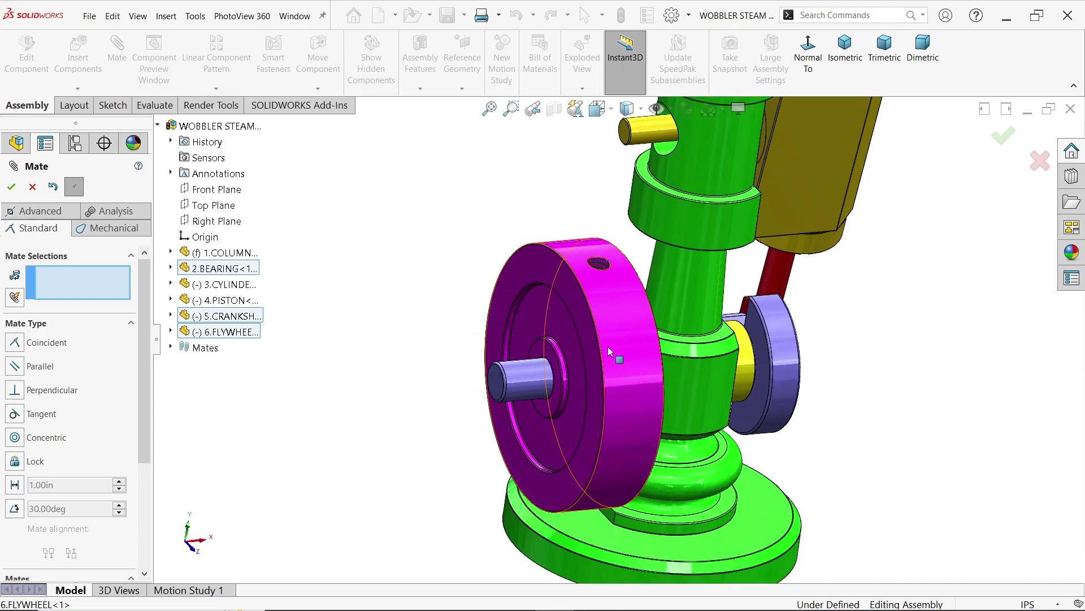
pyautogui.scroll(-2, 608, 350)
pyautogui.scroll(-3, 600, 268)
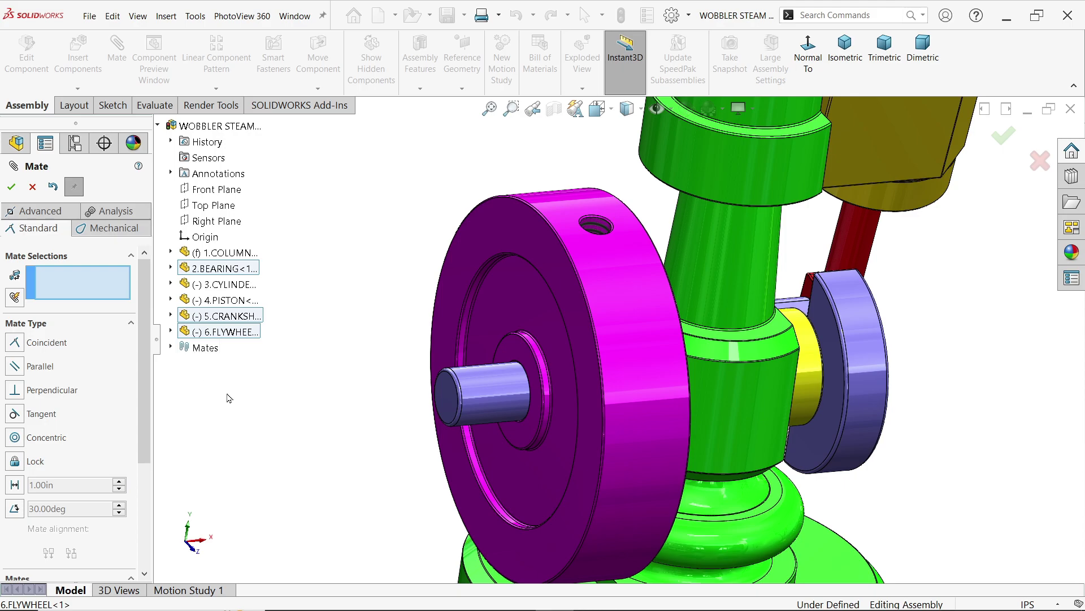
pyautogui.click(170, 316)
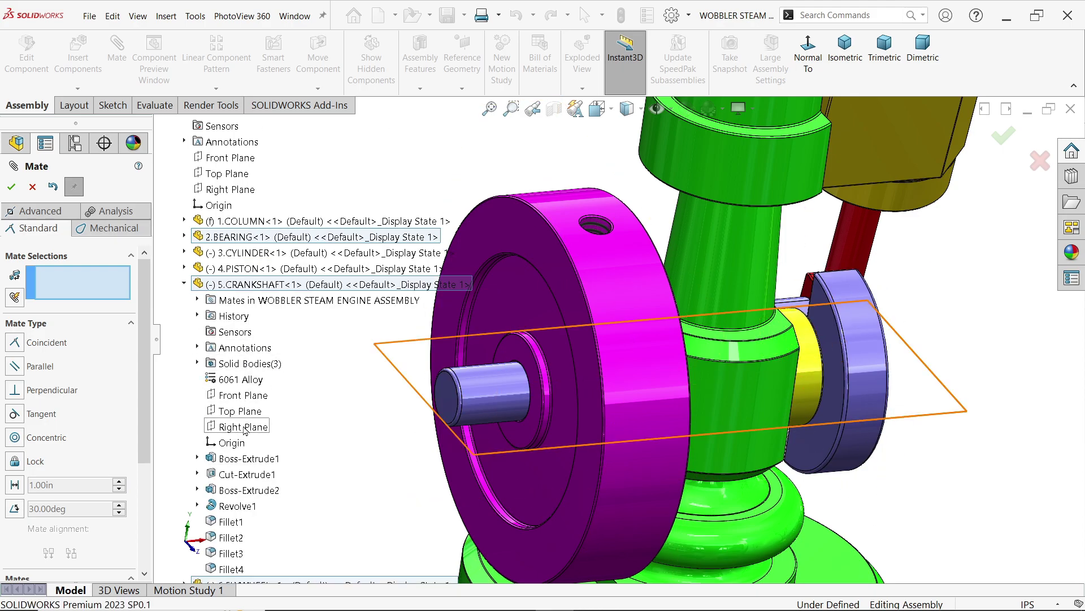
# Mate the 5.CRANKSHAFT and 6.FLYWHEEL Right Planes coincident from the tree, then close Mate
pyautogui.click(244, 429)
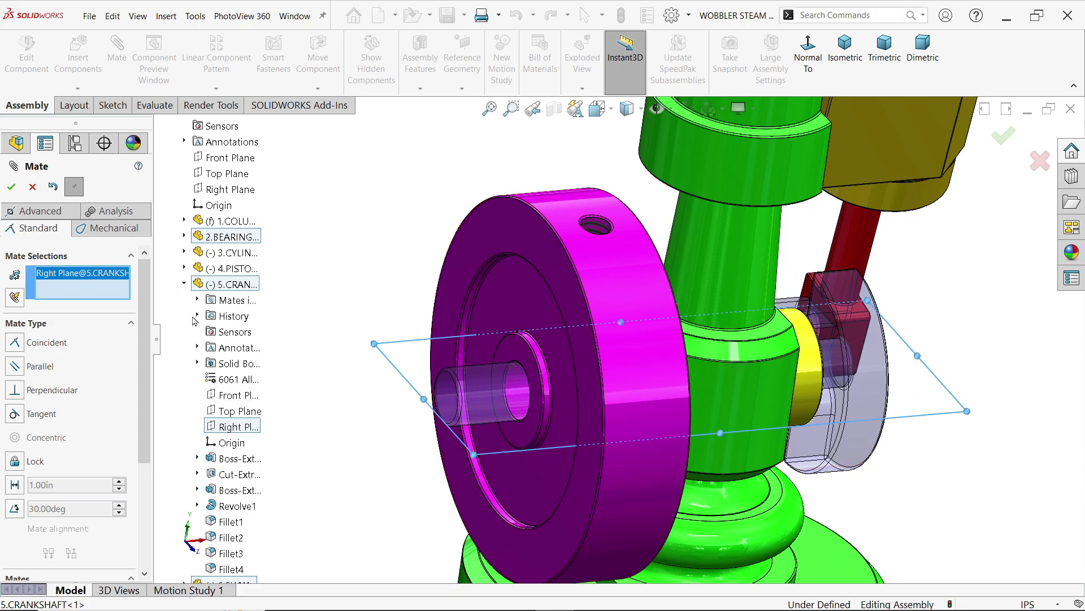
pyautogui.scroll(-1, 195, 328)
pyautogui.click(185, 553)
pyautogui.scroll(-5, 237, 453)
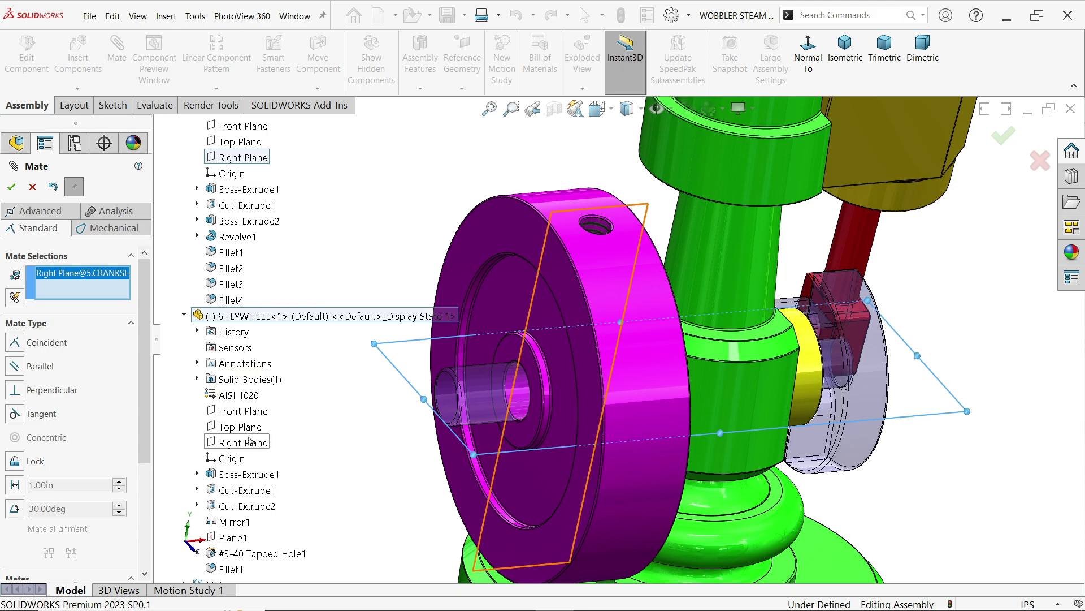
pyautogui.click(245, 443)
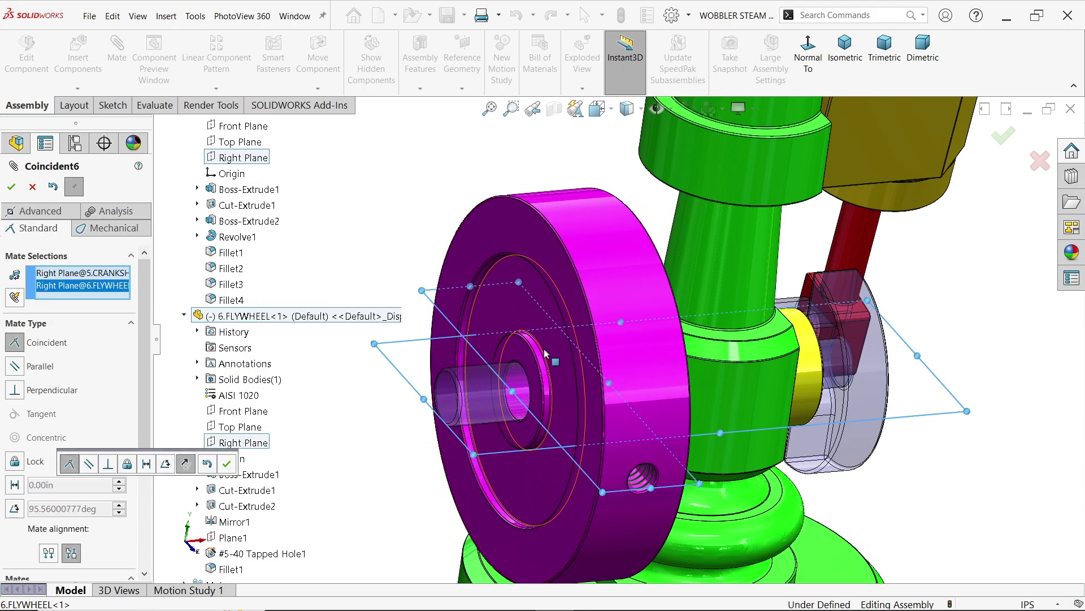
pyautogui.scroll(3, 545, 354)
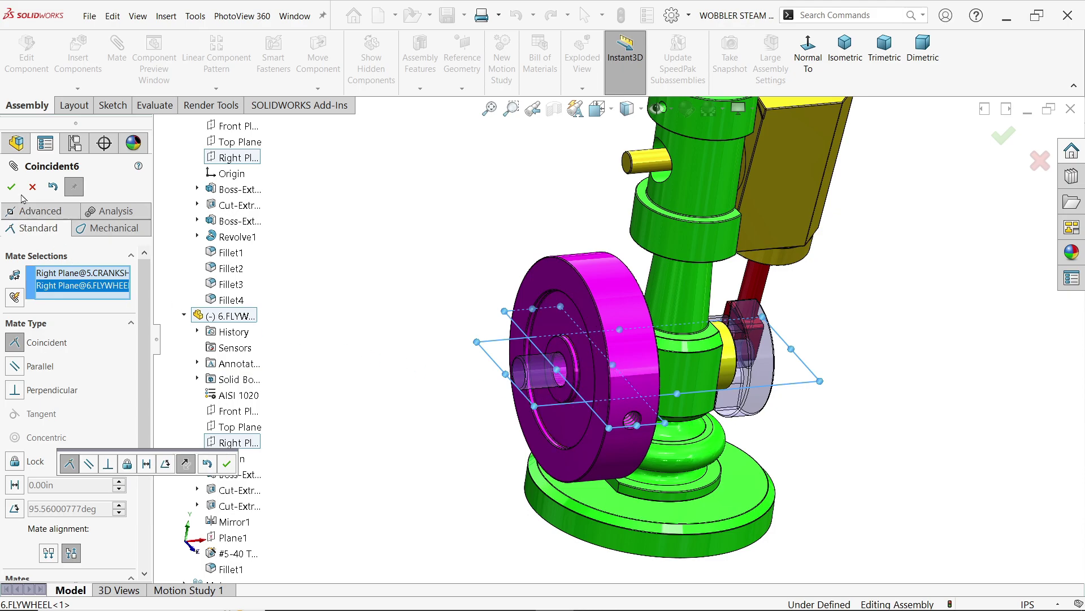
pyautogui.click(227, 465)
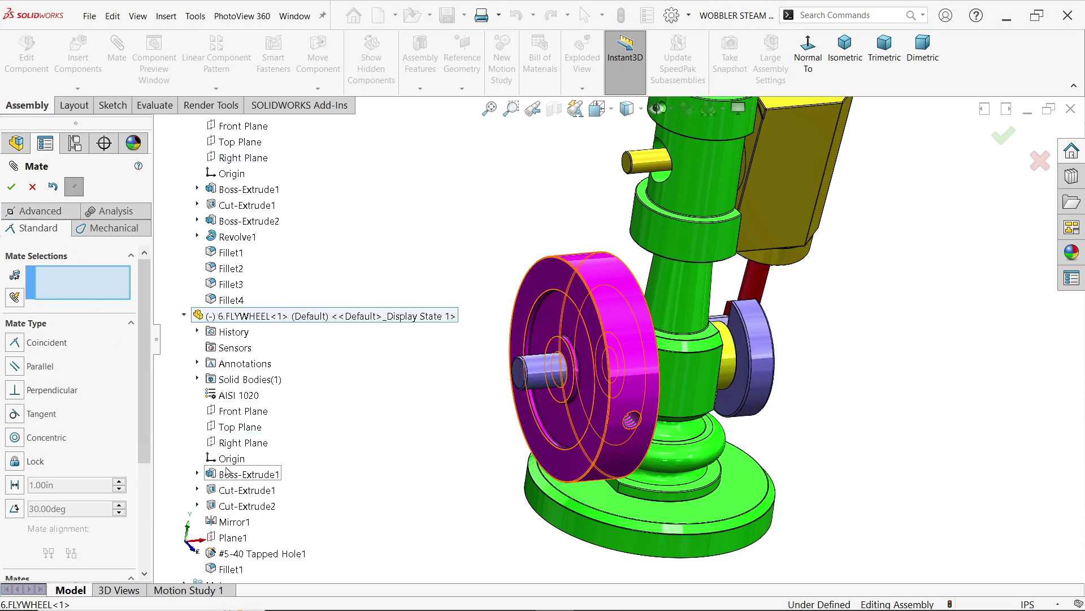
pyautogui.click(32, 187)
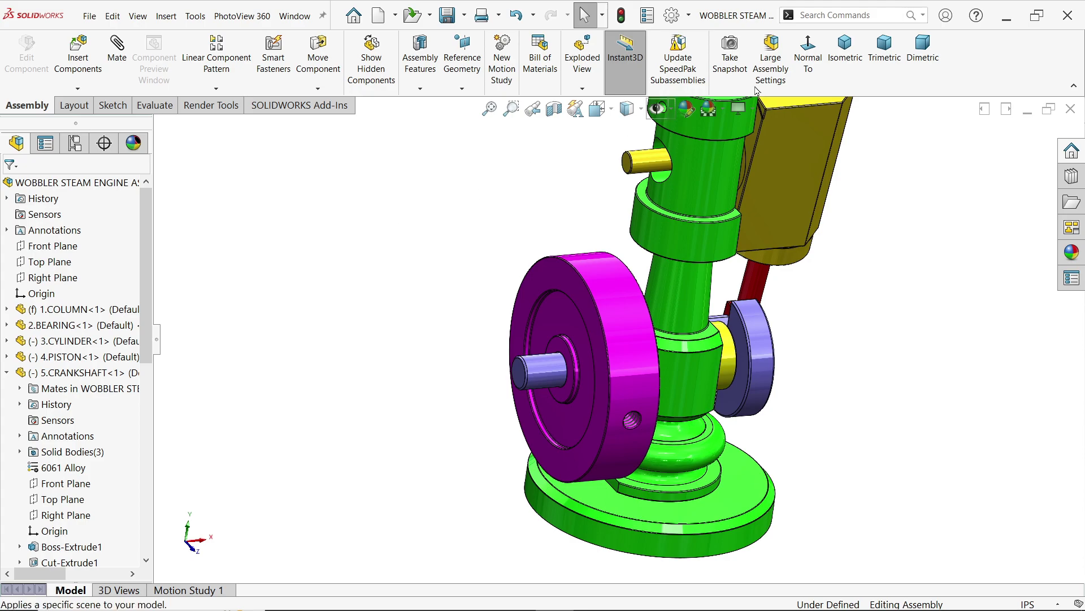
# Switch to trimetric view and turn the crankshaft to confirm the flywheel and linkage rotate together
pyautogui.click(884, 48)
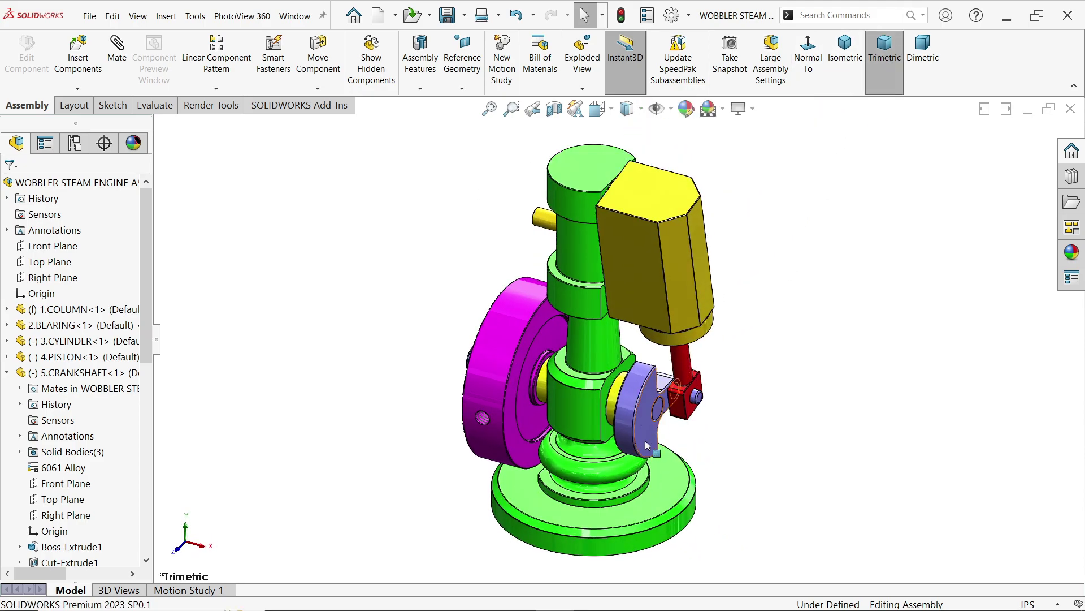
pyautogui.moveTo(647, 445); pyautogui.dragTo(675, 407)
pyautogui.press('Escape')
pyautogui.press('Escape')
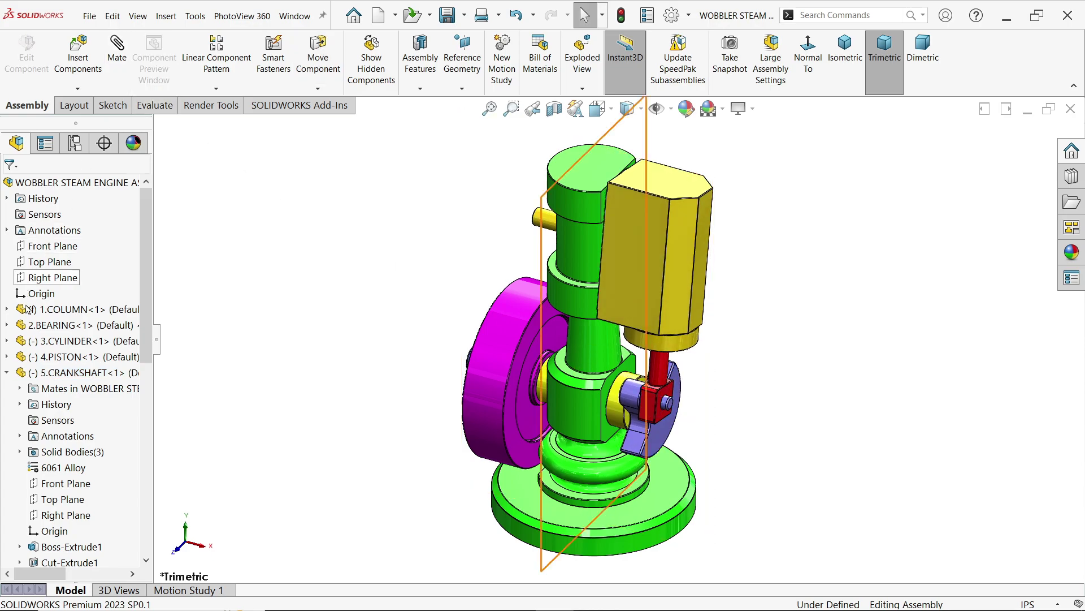
# Collapse the crankshaft and flywheel tree nodes and bring up the Insert Components file browser
pyautogui.click(7, 373)
pyautogui.click(8, 388)
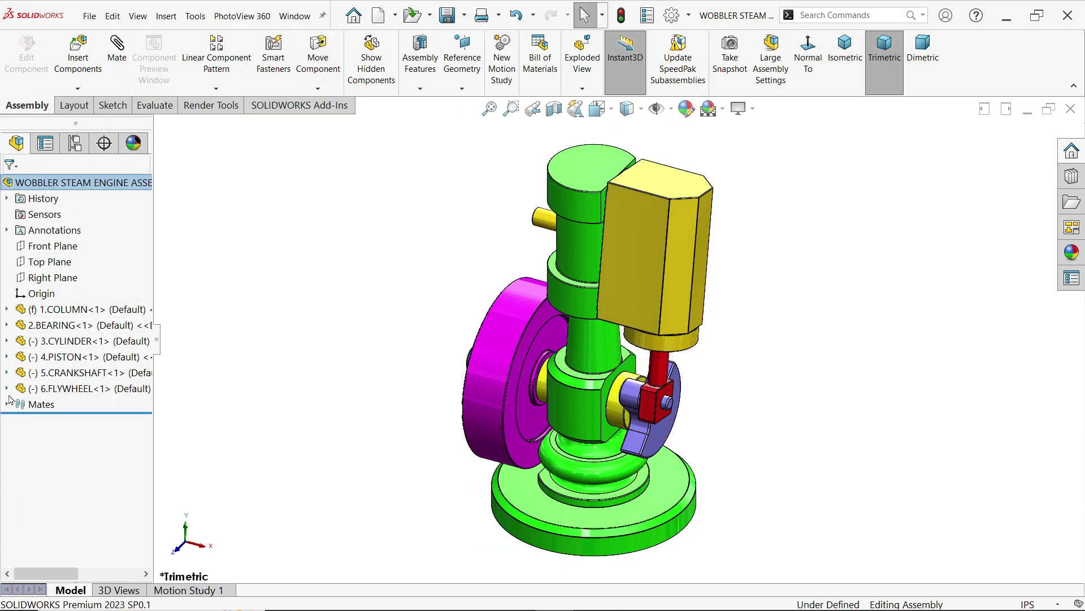
pyautogui.click(89, 66)
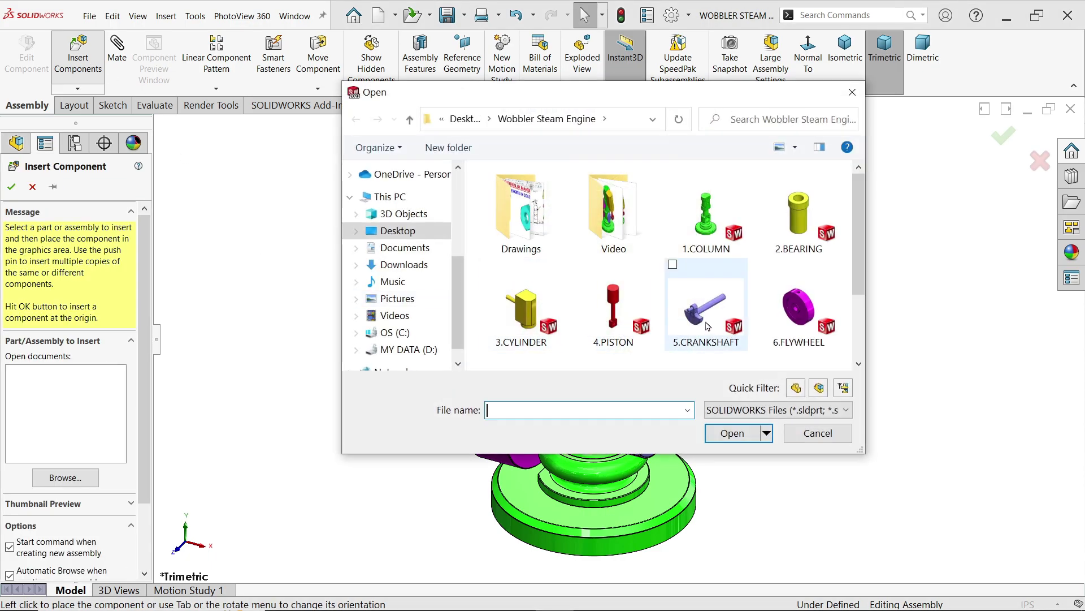
# Insert the 7.WASHER and 8.NUT 5-40 parts together and place both in the assembly
pyautogui.scroll(-5, 852, 269)
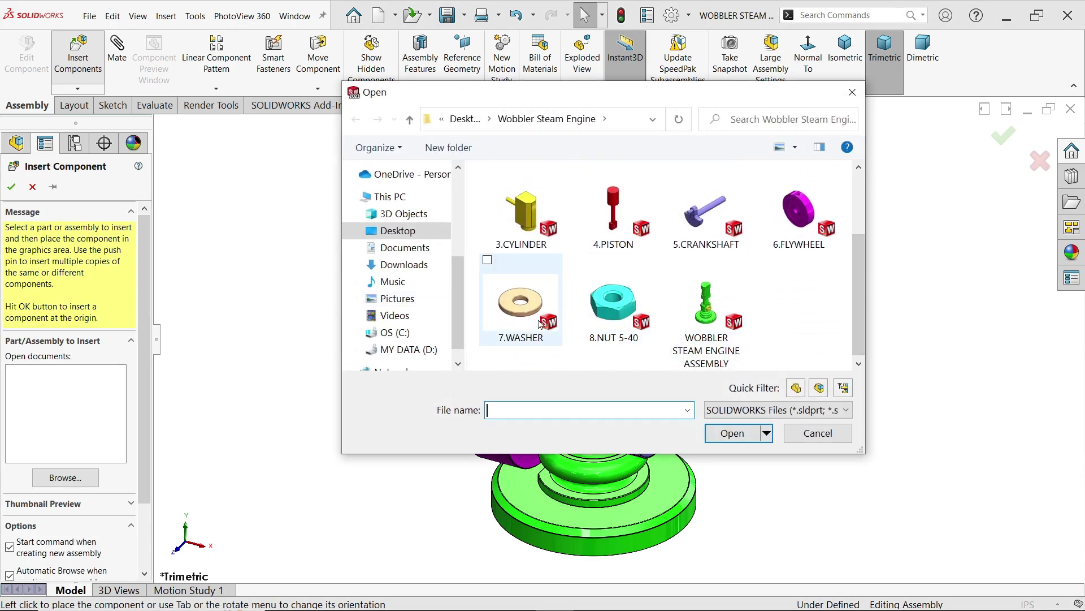
pyautogui.click(520, 252)
pyautogui.keyDown('ctrl'); pyautogui.click(614, 280); pyautogui.keyUp('ctrl')
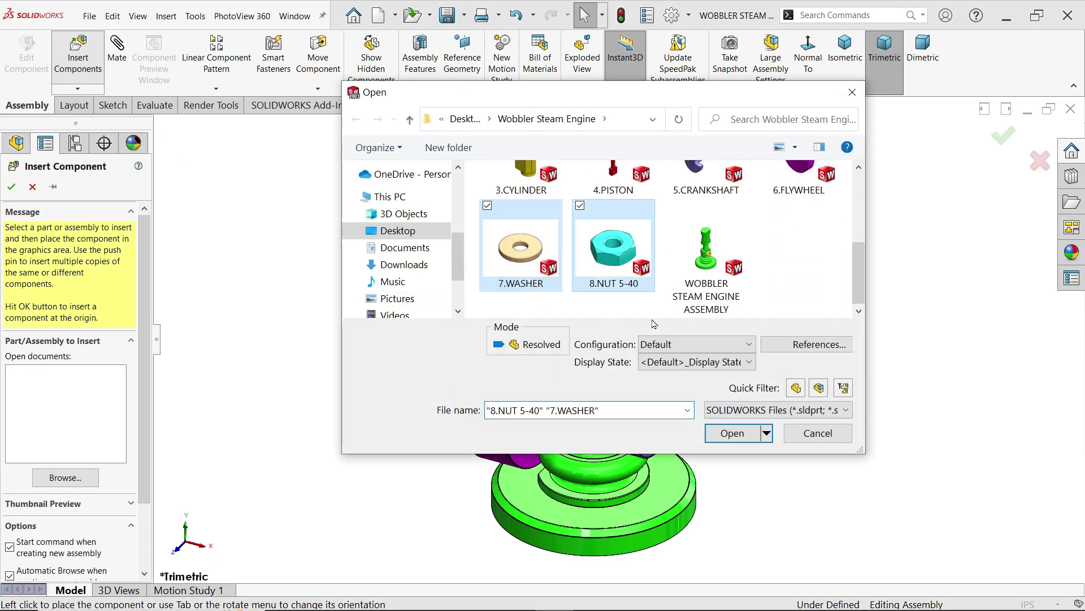
pyautogui.click(735, 436)
pyautogui.click(505, 175)
pyautogui.scroll(-3, 505, 175)
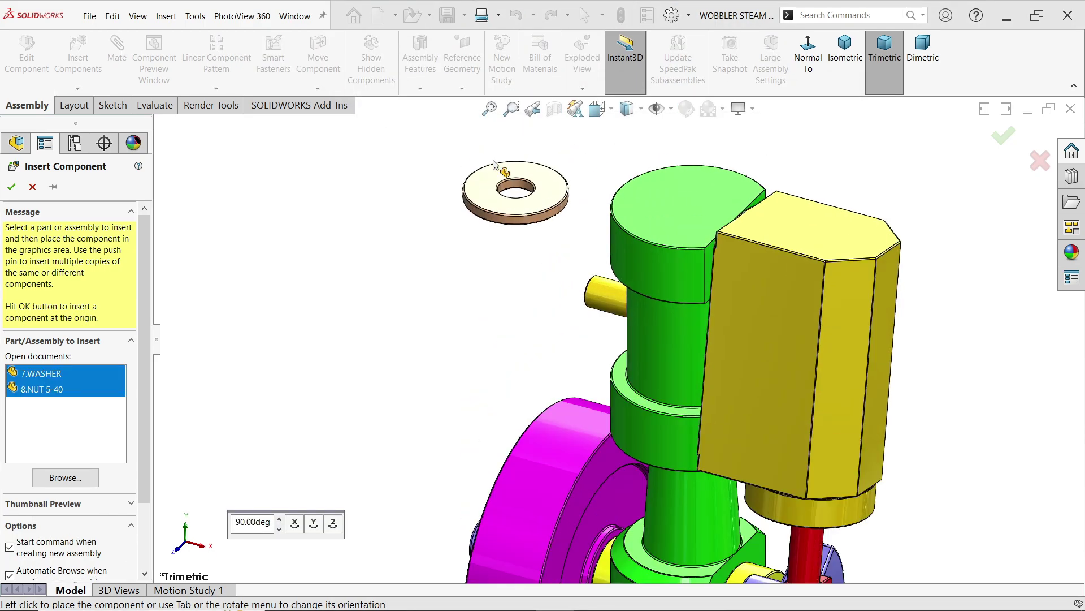
pyautogui.click(481, 298)
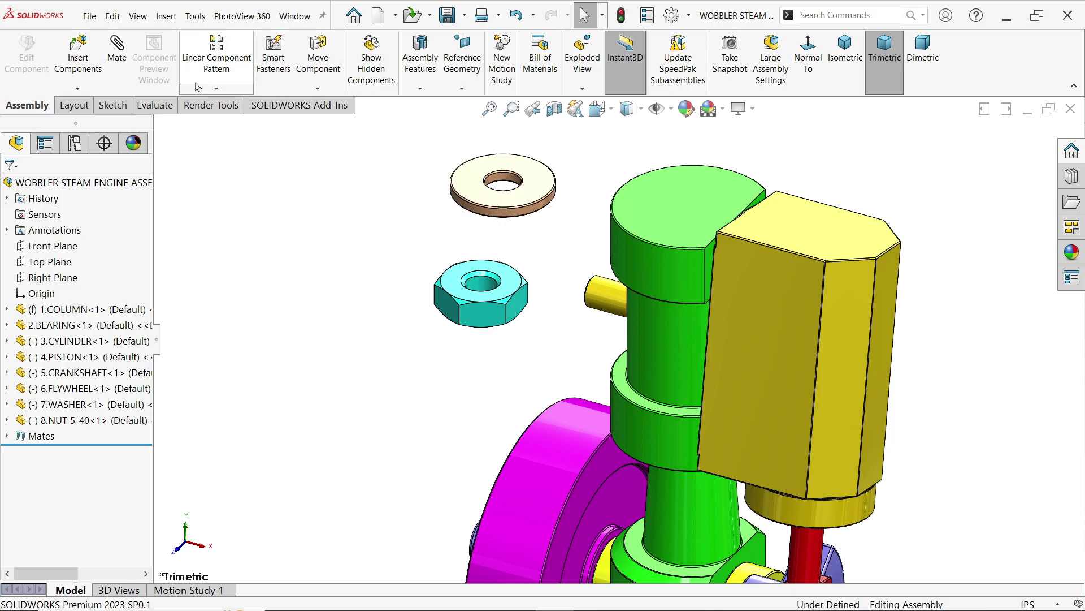
# Use Rotate Component to stand the washer and nut upright beside the cylinder
pyautogui.click(318, 88)
pyautogui.click(345, 119)
pyautogui.moveTo(531, 160); pyautogui.dragTo(534, 181)
pyautogui.moveTo(511, 300); pyautogui.dragTo(395, 249)
pyautogui.click(11, 188)
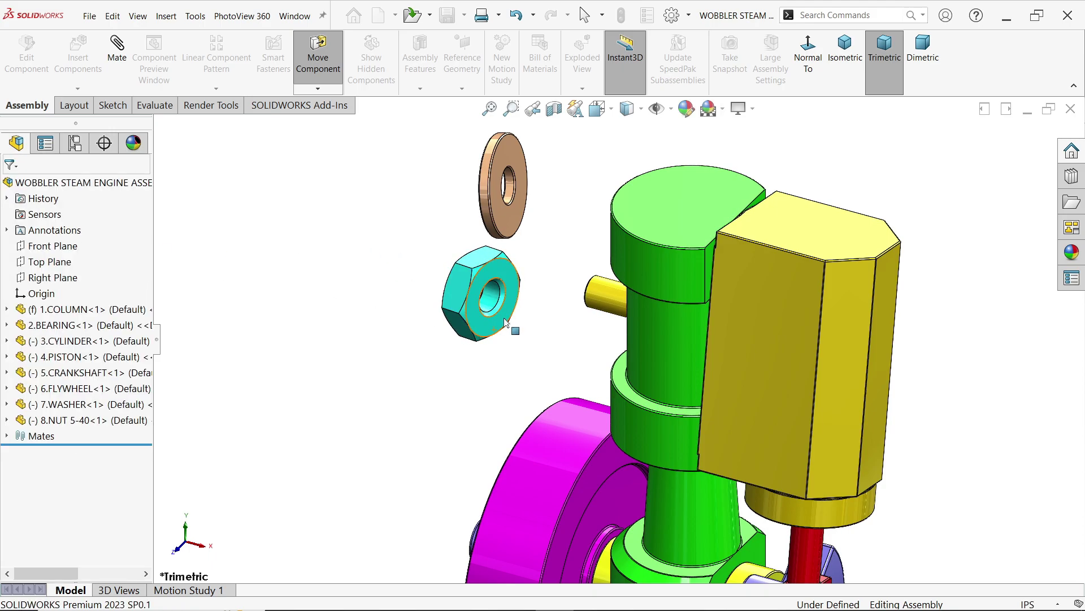
# Add a concentric mate between the nut's hole and the cylinder's pivot pin
pyautogui.scroll(-3, 511, 328)
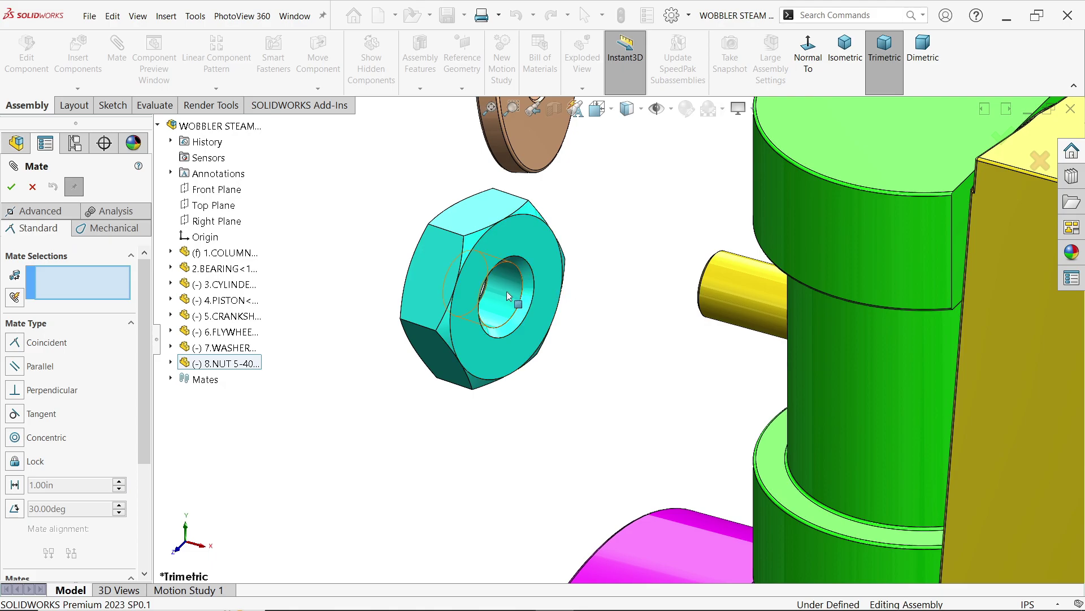
pyautogui.click(508, 295)
pyautogui.click(738, 295)
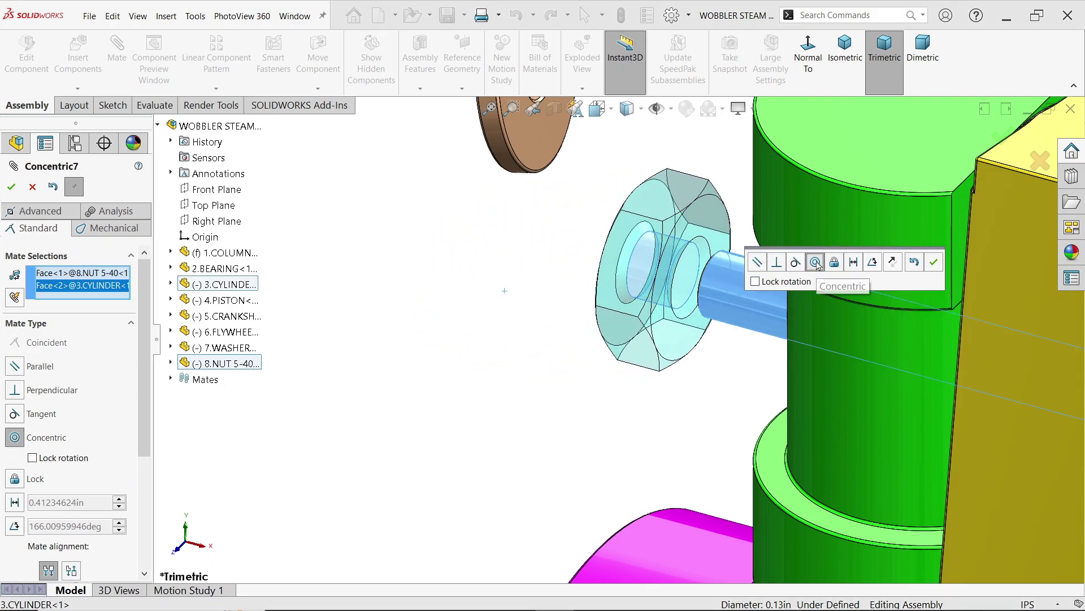
pyautogui.click(934, 261)
pyautogui.moveTo(777, 268); pyautogui.dragTo(635, 213, button='middle')
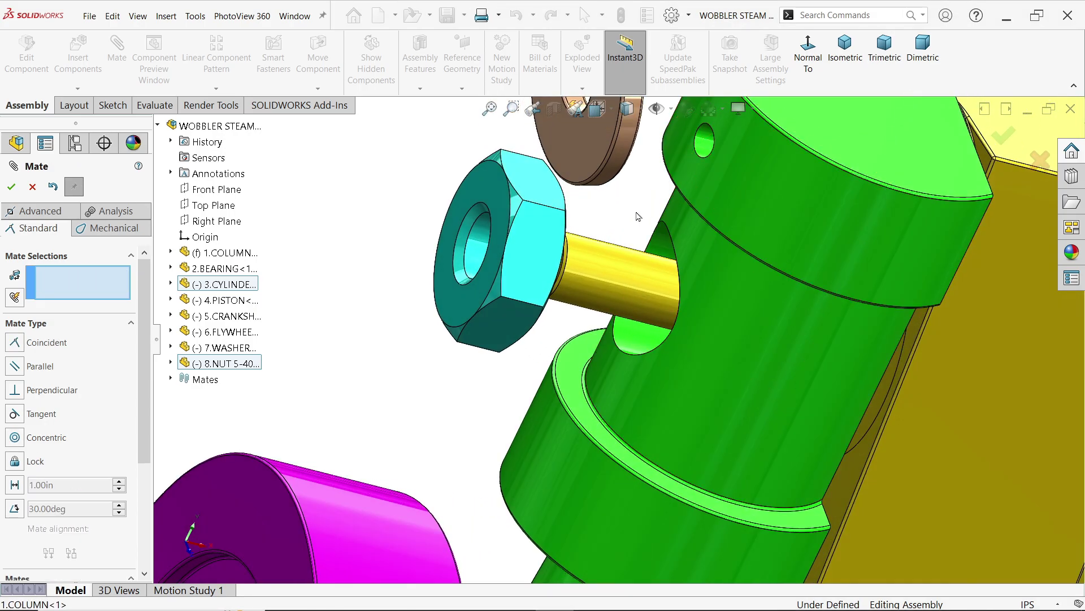
pyautogui.scroll(-5, 455, 310)
pyautogui.moveTo(612, 342); pyautogui.dragTo(615, 349, button='middle')
pyautogui.scroll(-2, 512, 359)
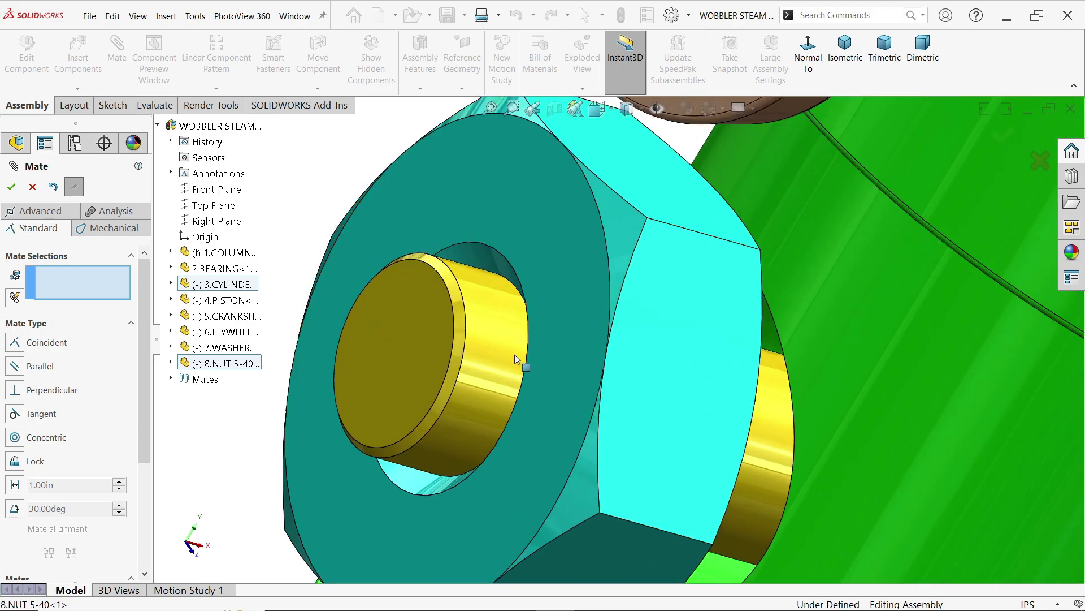
# Set a 0.02 in distance mate between the pin's end face and the nut face
pyautogui.click(411, 354)
pyautogui.click(564, 285)
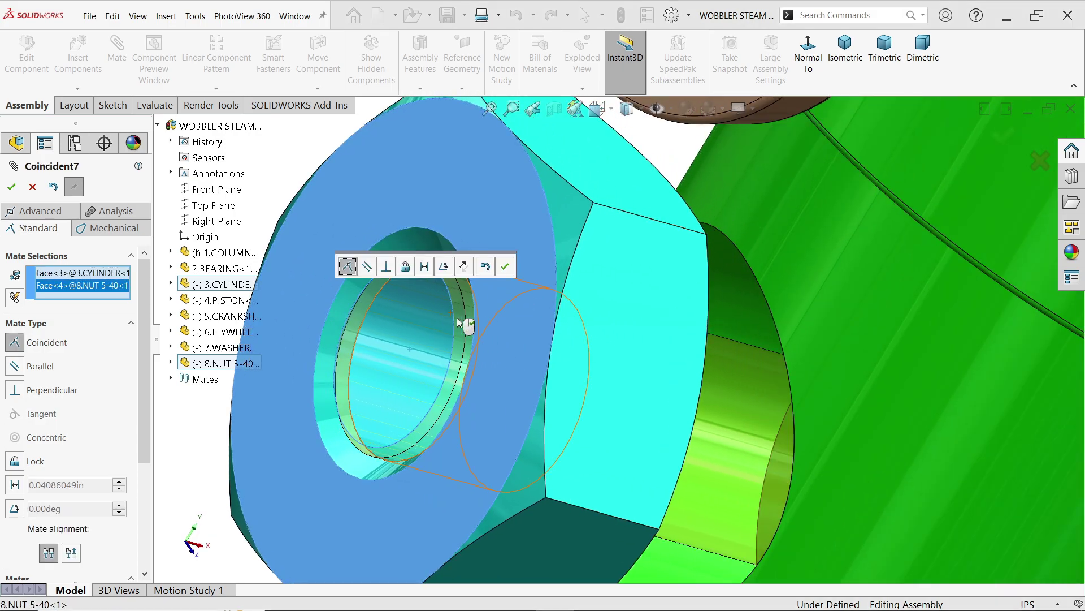
pyautogui.click(425, 266)
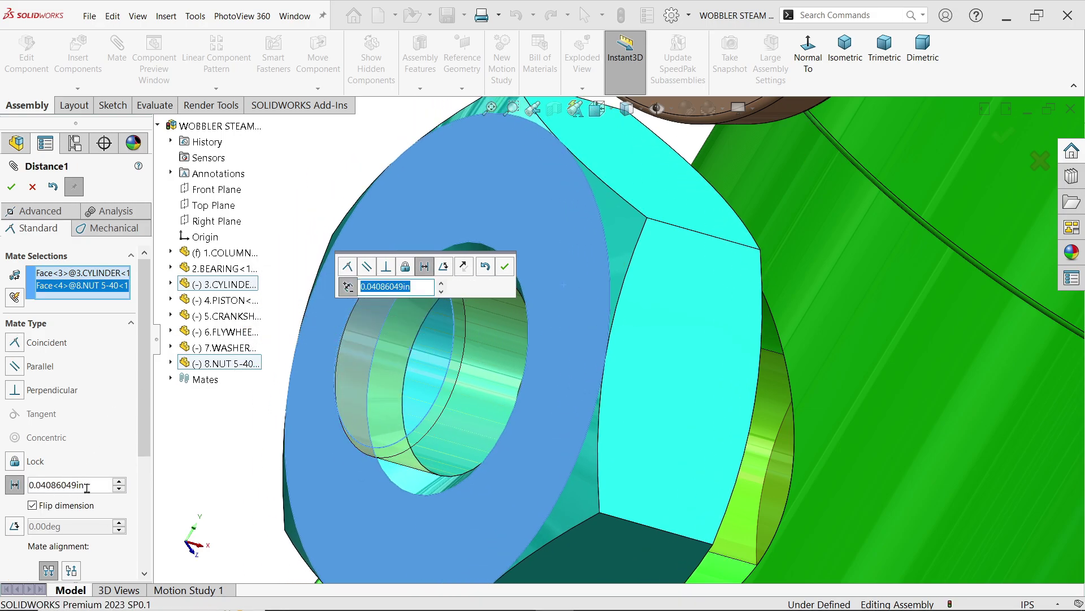
pyautogui.write('0.02')
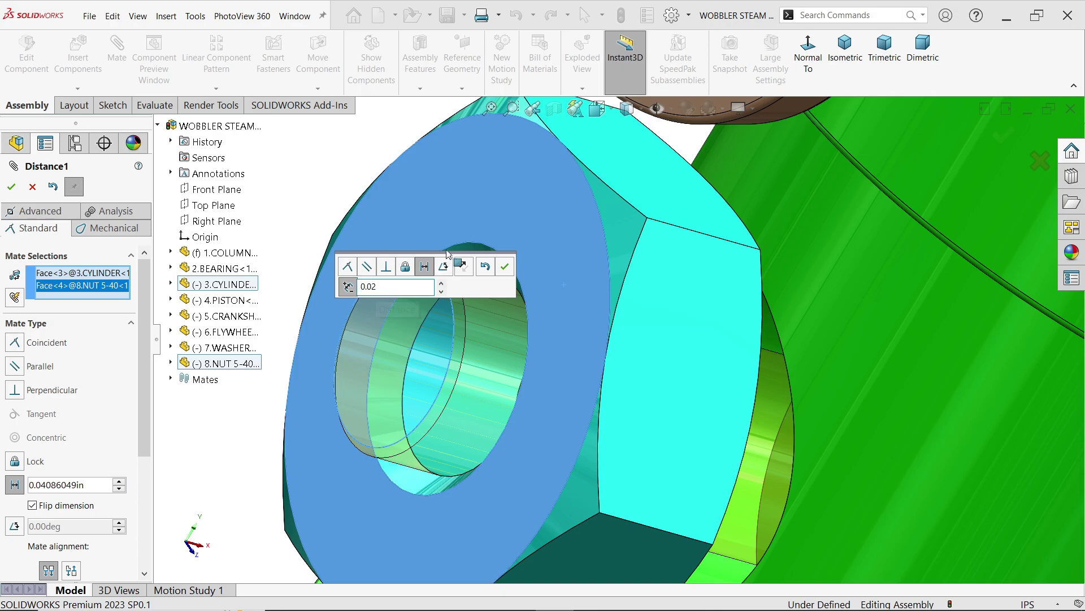
pyautogui.press('Return')
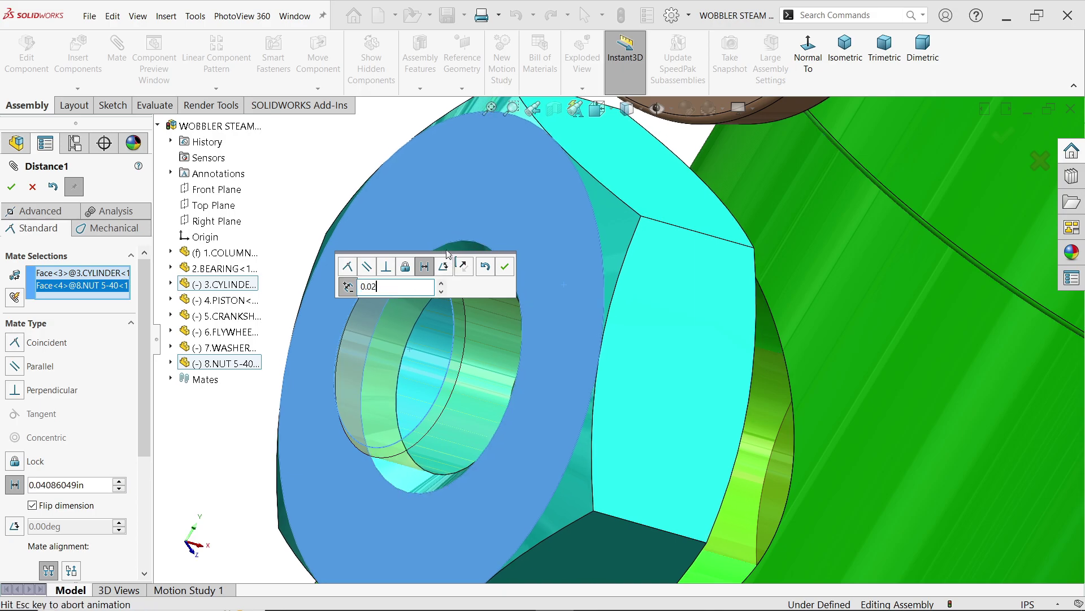
pyautogui.moveTo(484, 302); pyautogui.dragTo(472, 375, button='middle')
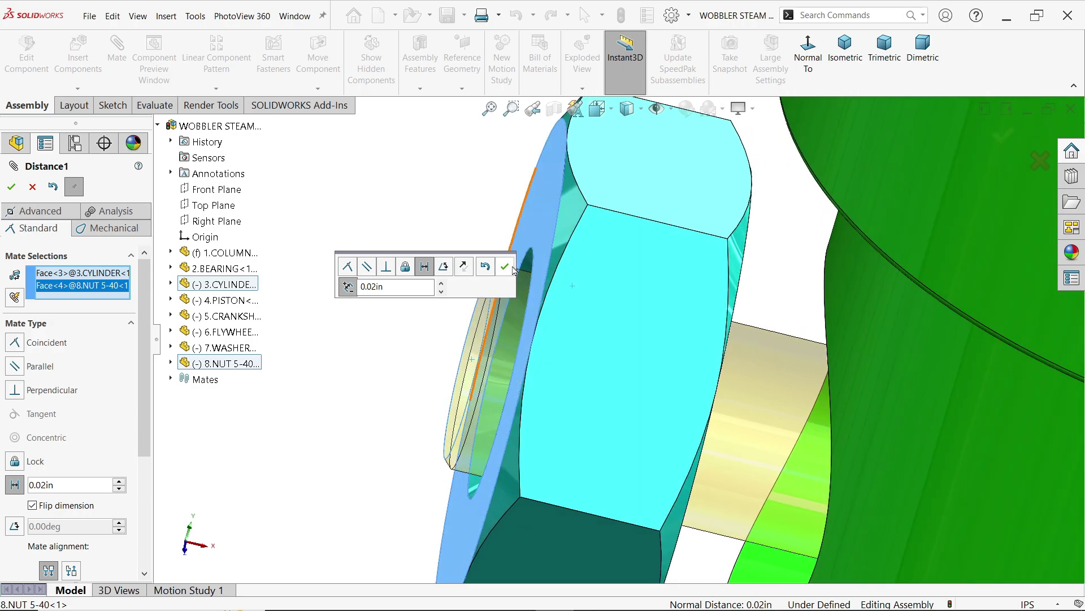
pyautogui.press('Return')
pyautogui.moveTo(562, 303); pyautogui.dragTo(567, 315, button='middle')
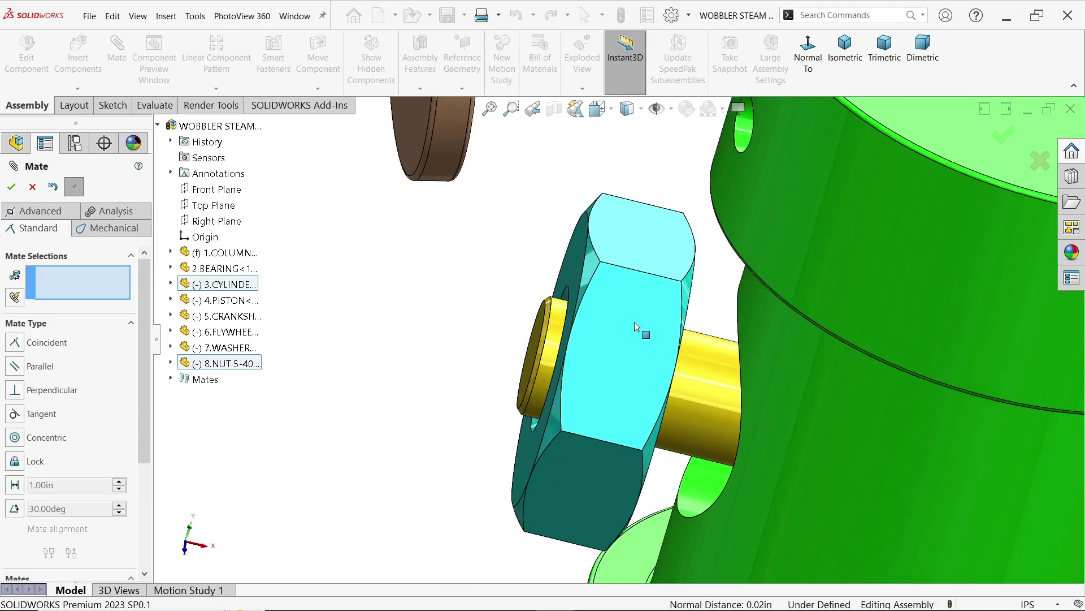
# Add a concentric mate between the washer's hole and the cylinder's pivot pin
pyautogui.scroll(5, 637, 327)
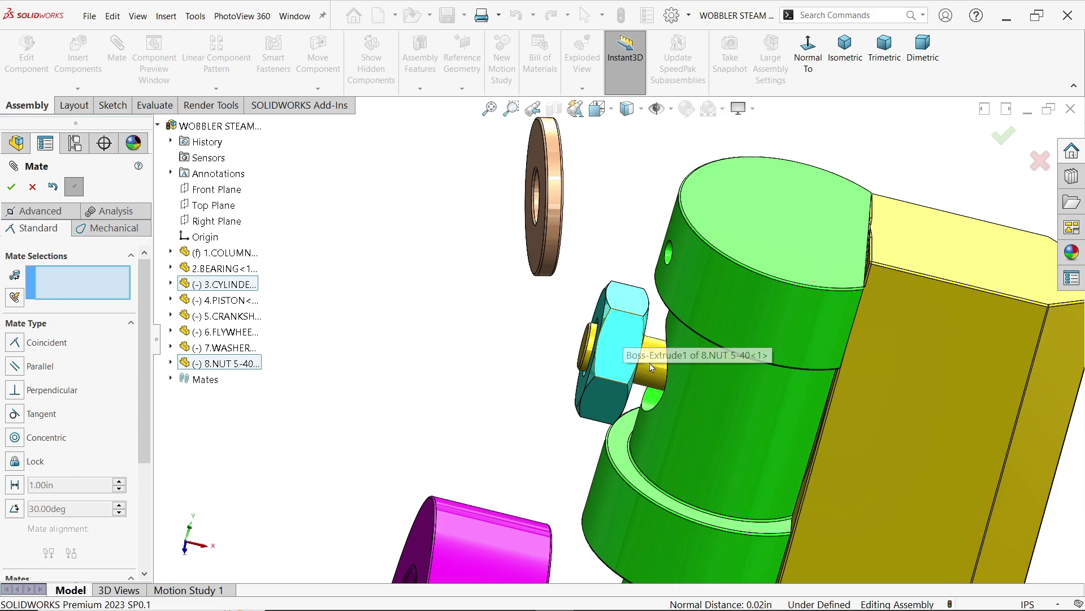
pyautogui.scroll(2, 759, 371)
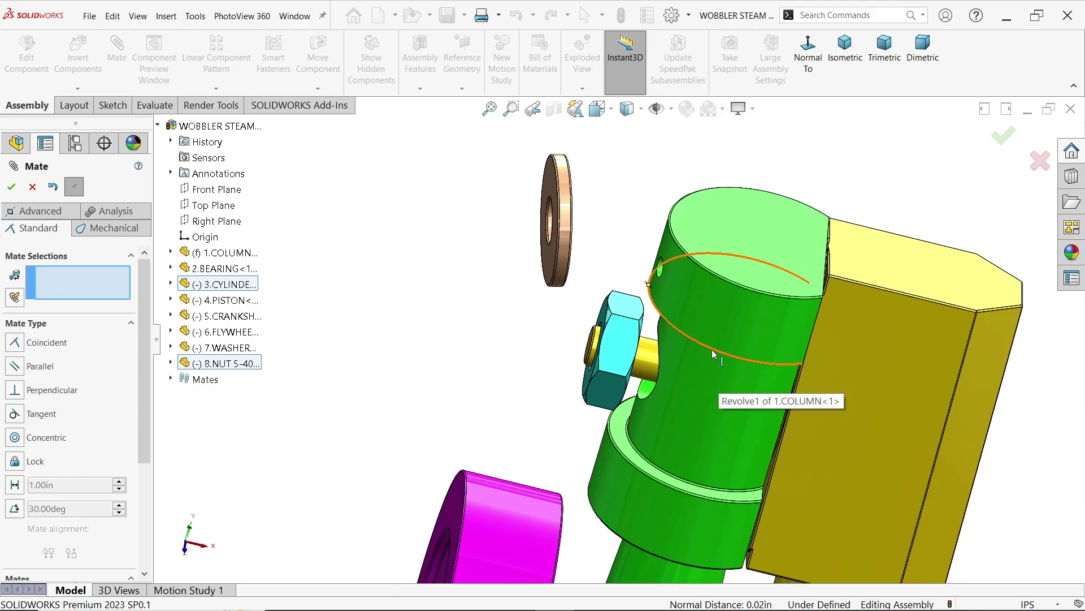
pyautogui.scroll(-2, 674, 321)
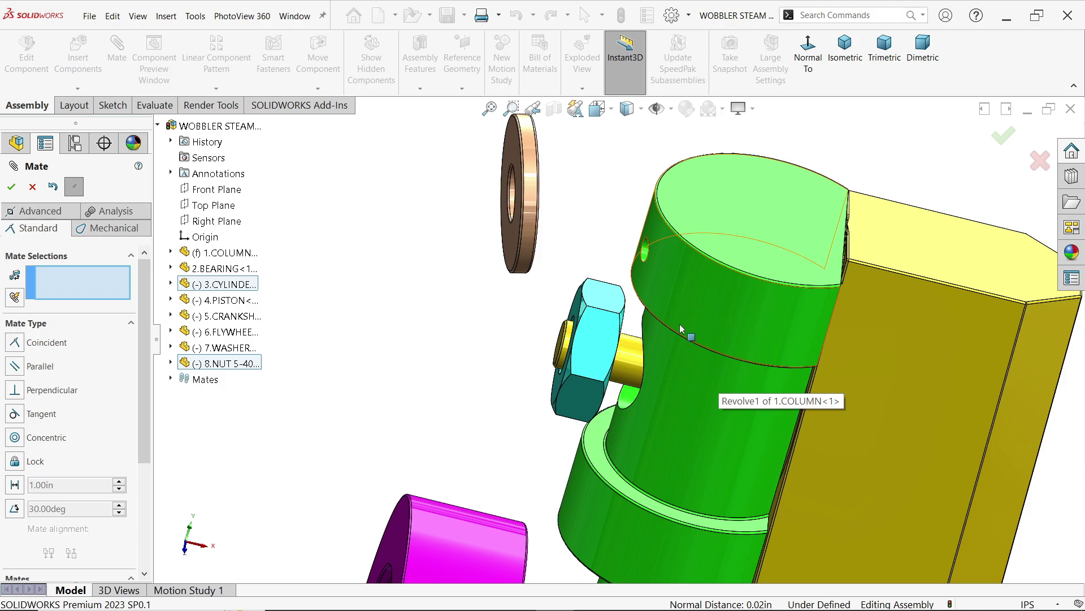
pyautogui.moveTo(659, 348)
pyautogui.mouseDown(button='middle')
pyautogui.moveTo(684, 328)
pyautogui.moveTo(674, 357)
pyautogui.mouseUp(button='middle')
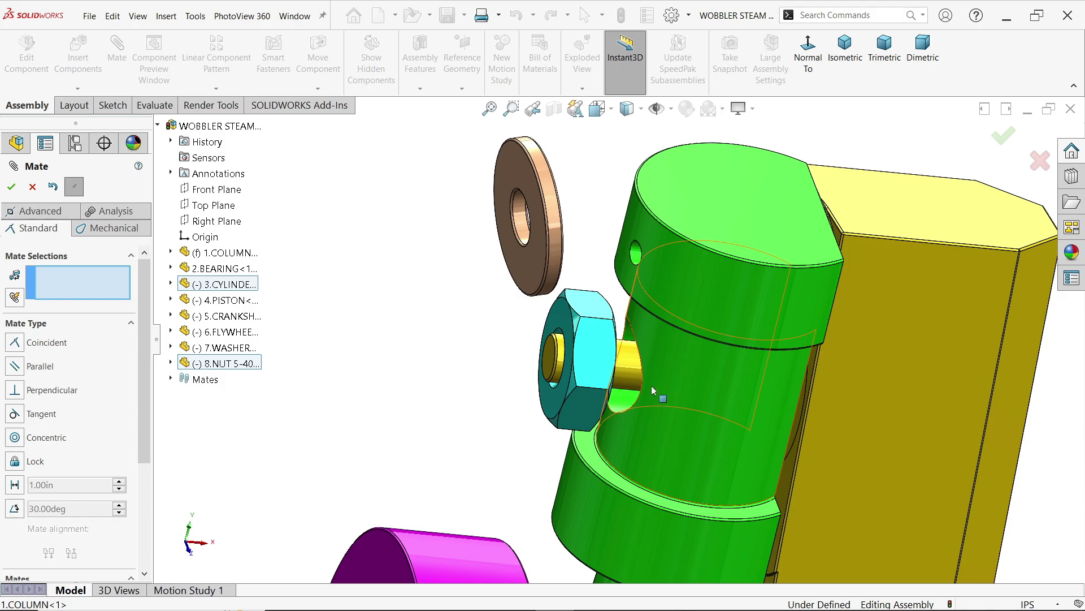
pyautogui.click(522, 238)
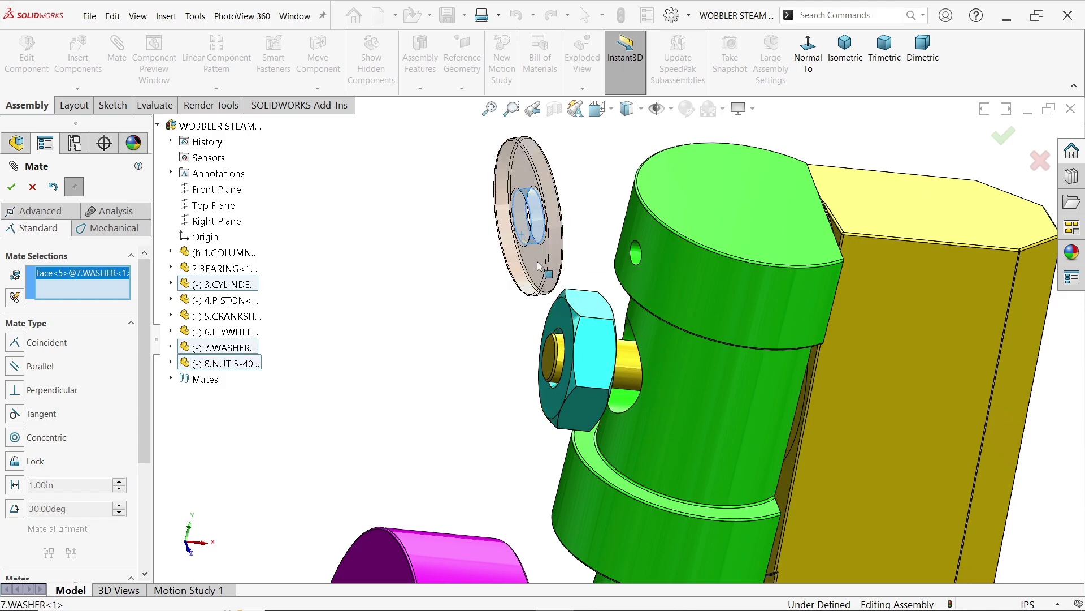
pyautogui.click(631, 378)
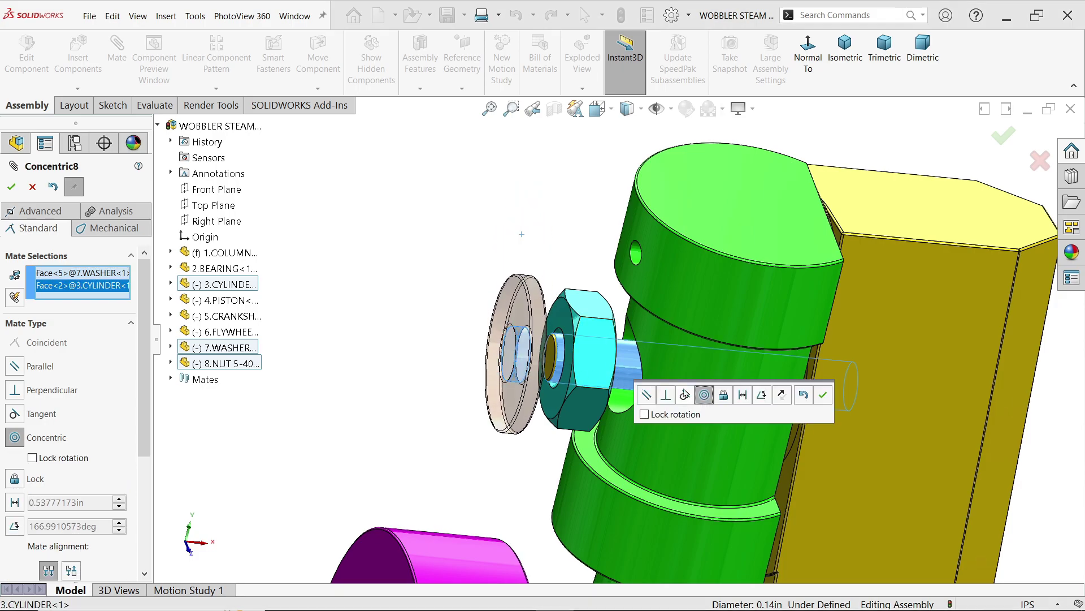
pyautogui.click(824, 402)
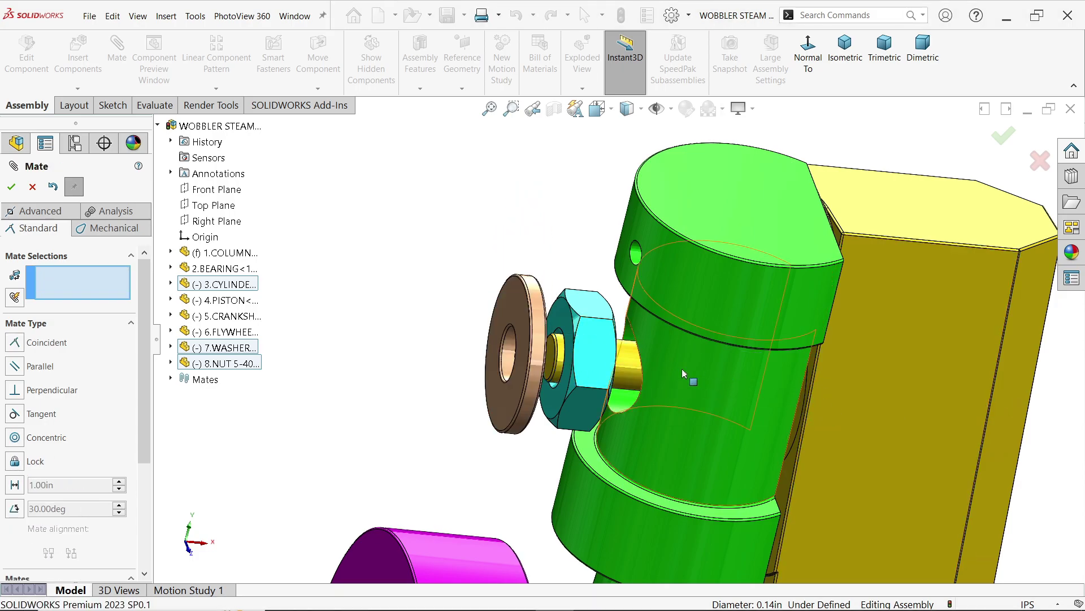
# Add a coincident mate seating the washer face flush against the nut face
pyautogui.scroll(-4, 521, 368)
pyautogui.moveTo(434, 356); pyautogui.dragTo(521, 357, button='middle')
pyautogui.scroll(-3, 603, 351)
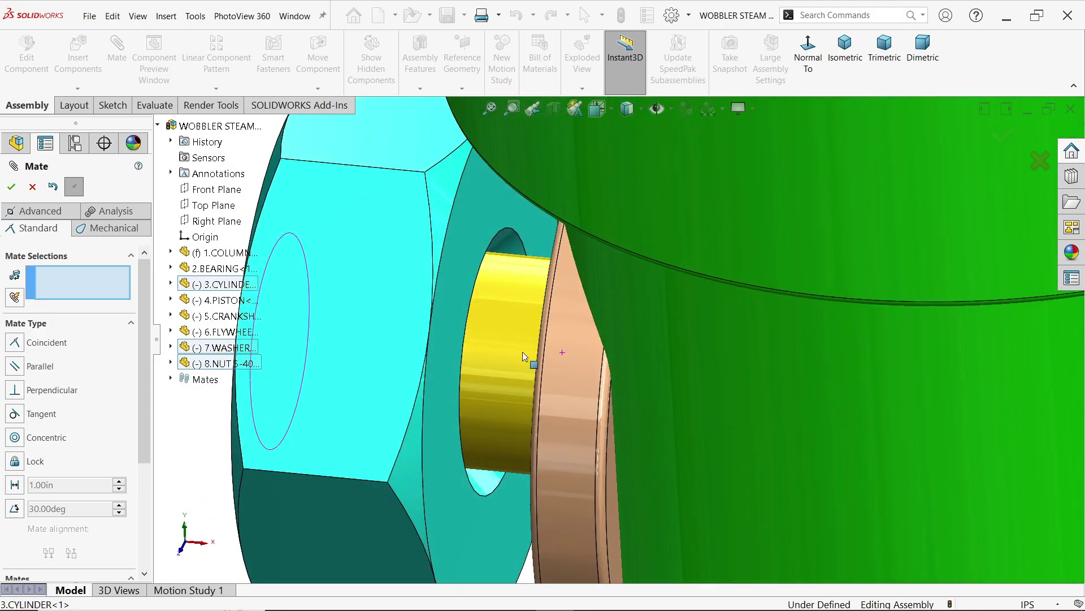
pyautogui.click(442, 334)
pyautogui.click(559, 350)
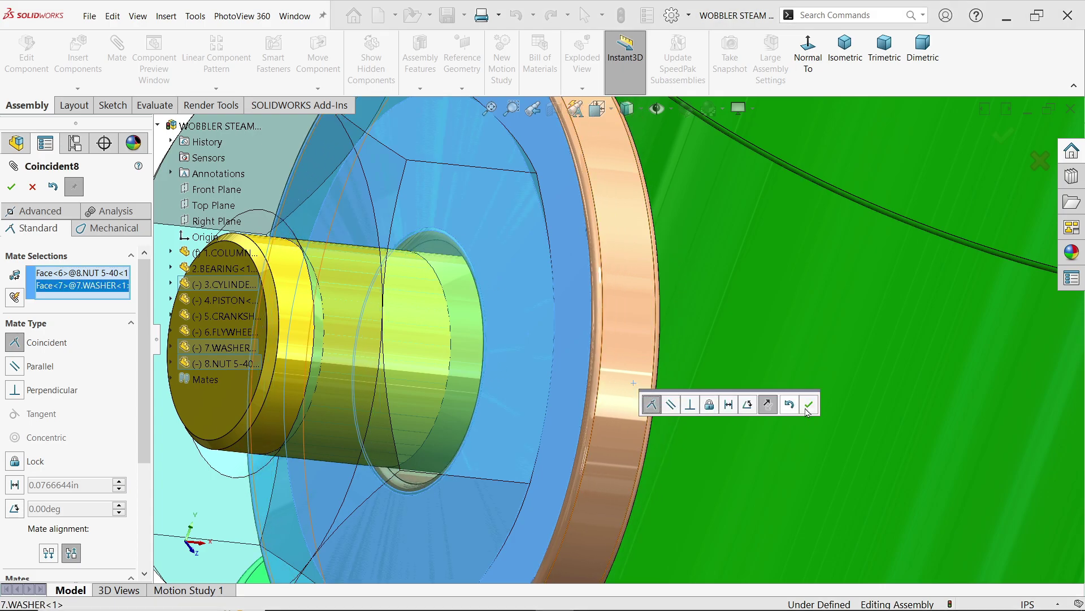
pyautogui.click(809, 405)
# Pick a hole face on the column, then clear that mistaken selection from the mate
pyautogui.scroll(5, 771, 402)
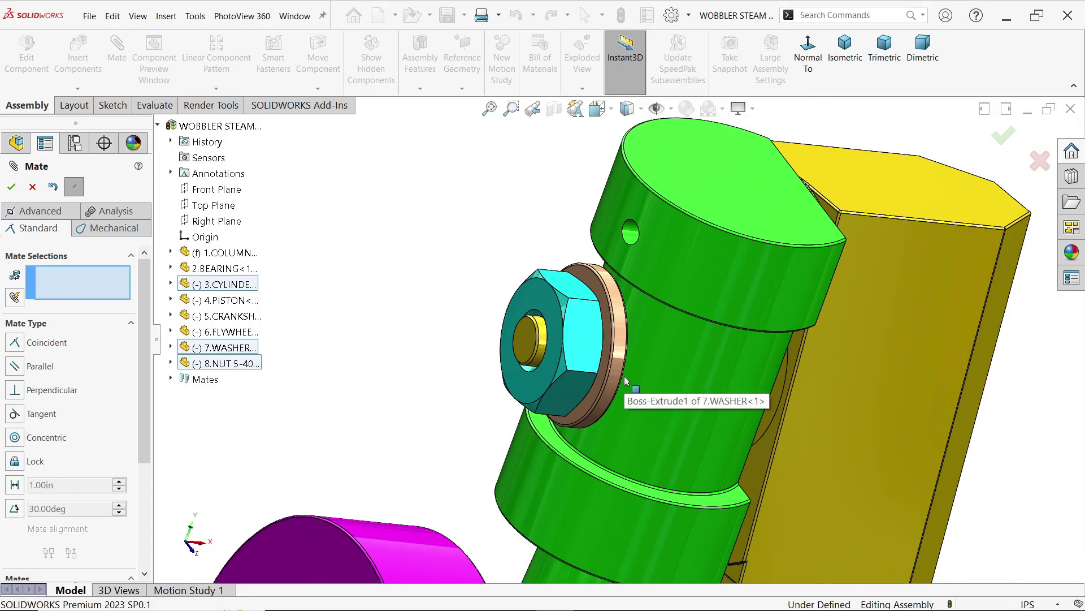
pyautogui.moveTo(666, 320); pyautogui.dragTo(650, 265, button='middle')
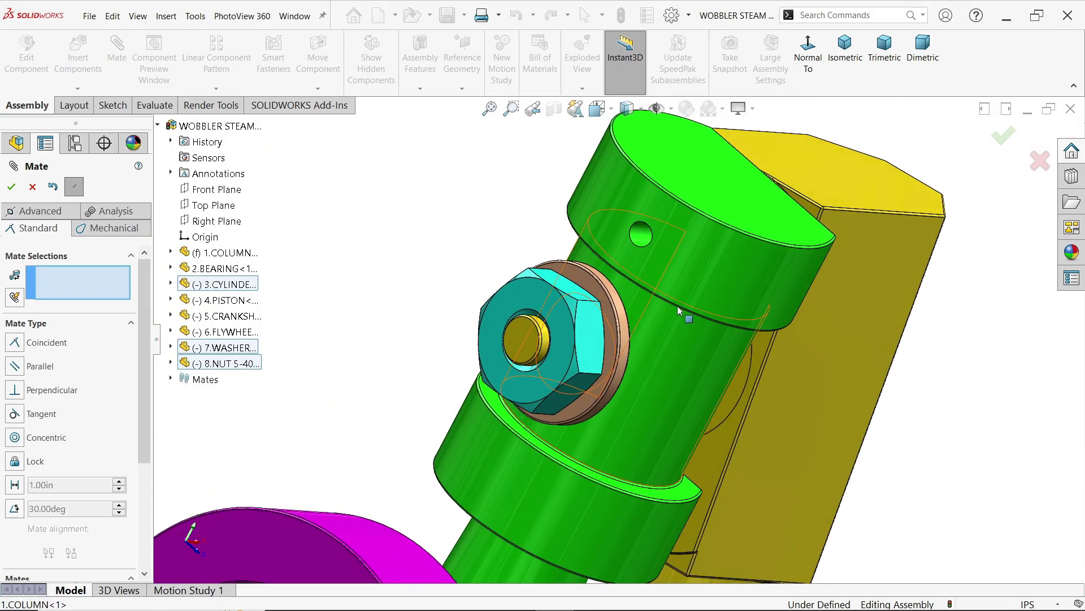
pyautogui.click(643, 242)
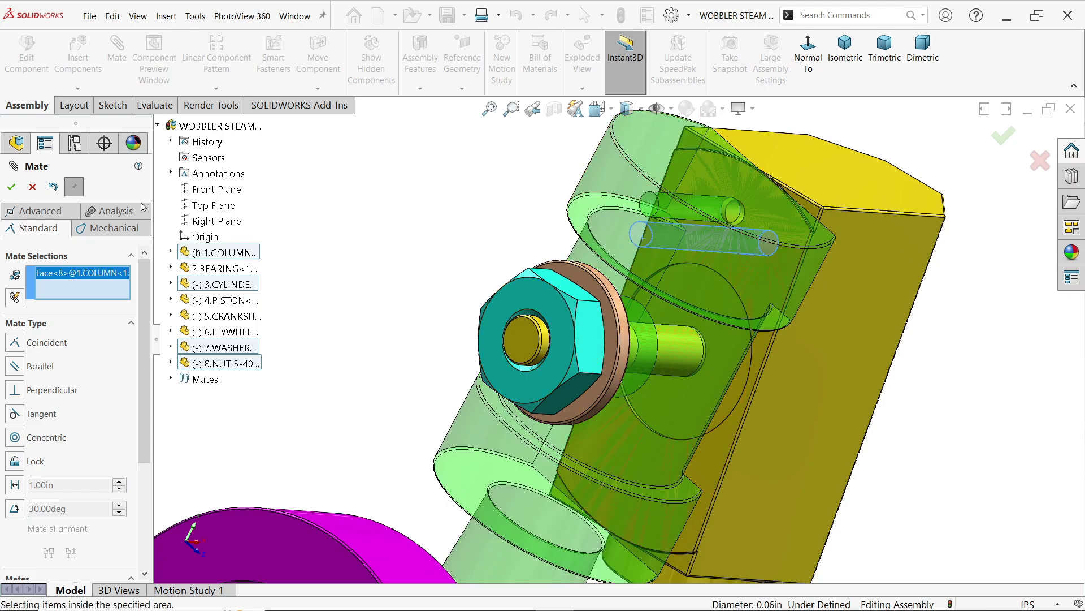
pyautogui.rightClick(74, 273)
pyautogui.click(93, 283)
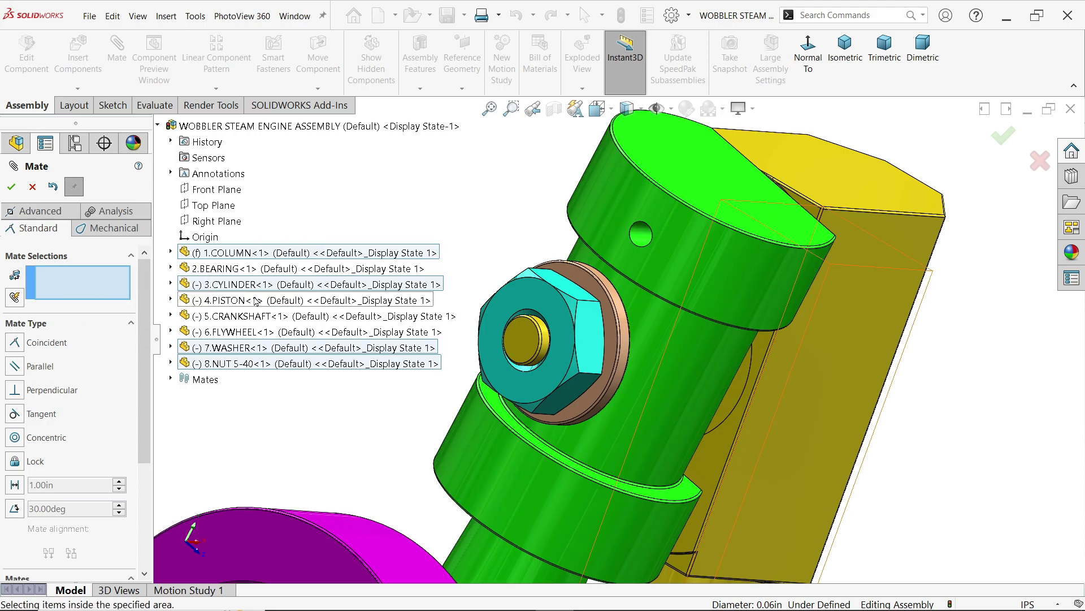
pyautogui.moveTo(371, 295); pyautogui.dragTo(339, 296, button='middle')
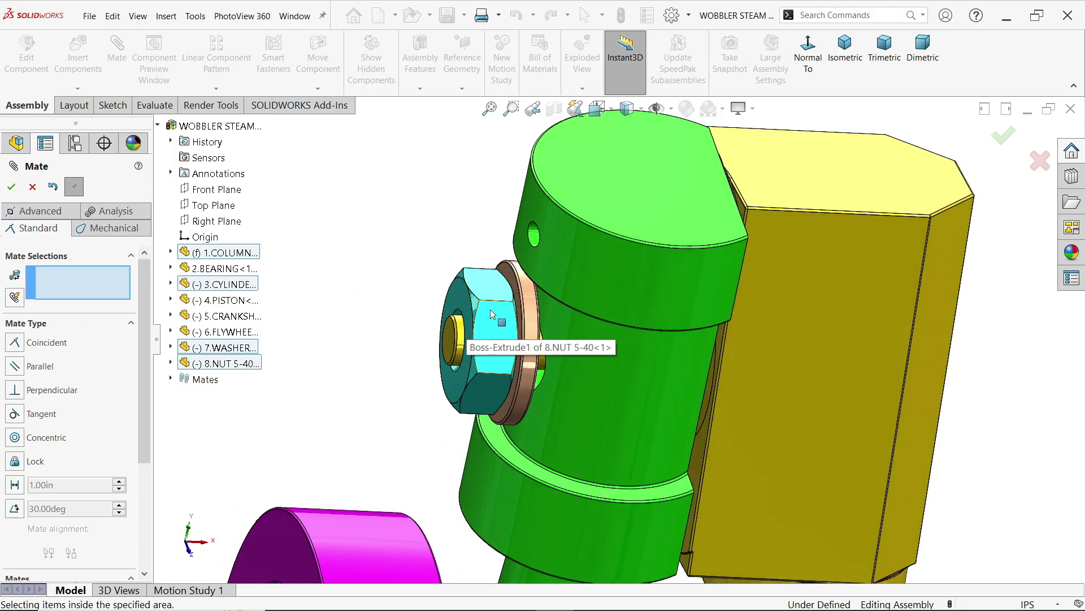
# Mate 8.NUT 5-40's Right Plane coincident to 1.COLUMN's Front Plane, then finish mating
pyautogui.scroll(-1, 496, 322)
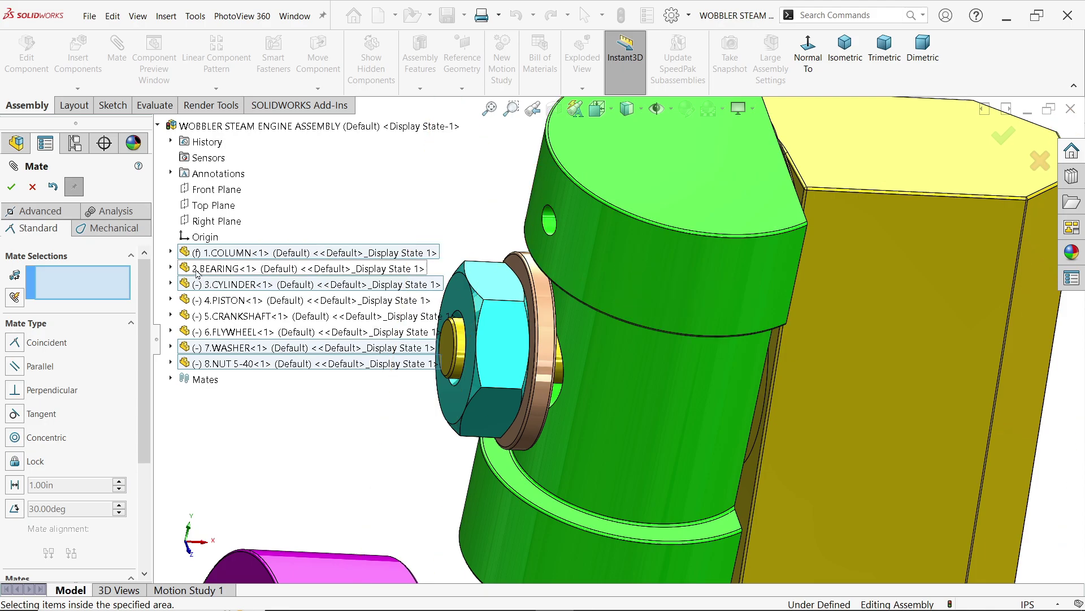
pyautogui.click(171, 252)
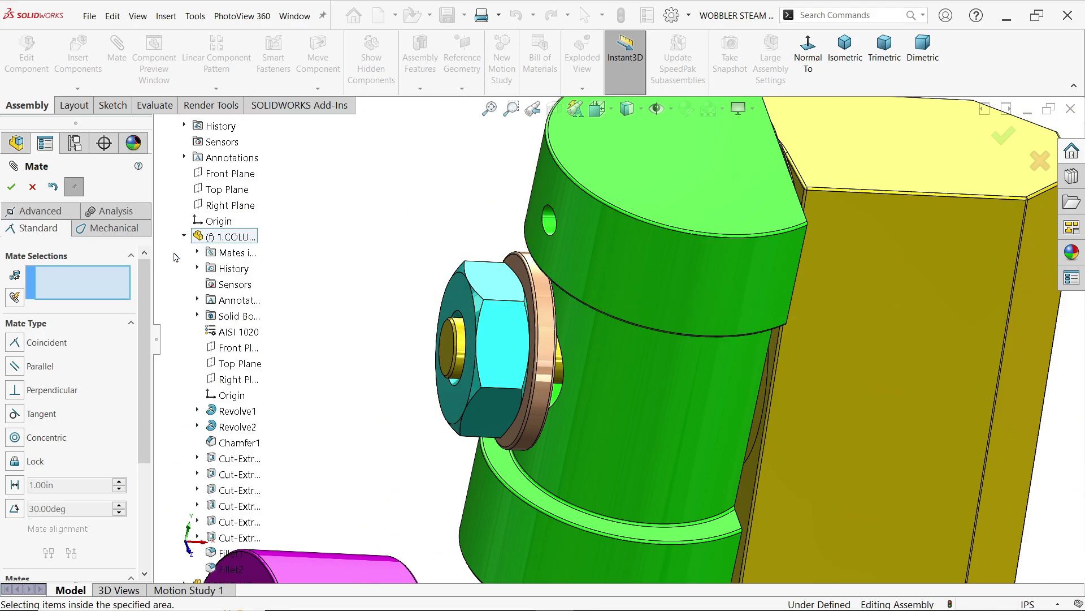
pyautogui.click(237, 355)
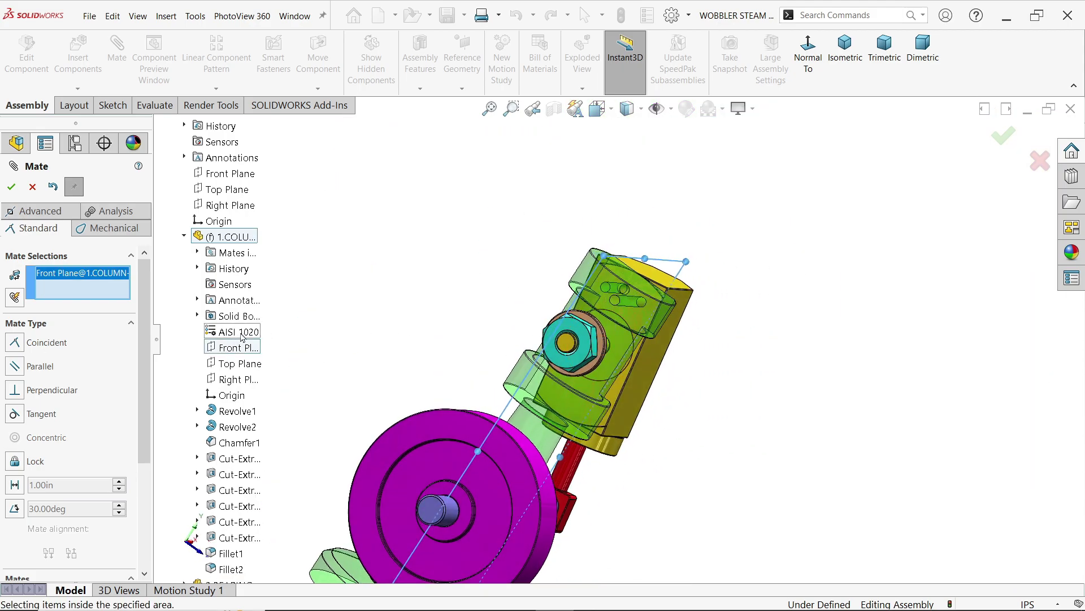
pyautogui.scroll(-3, 199, 515)
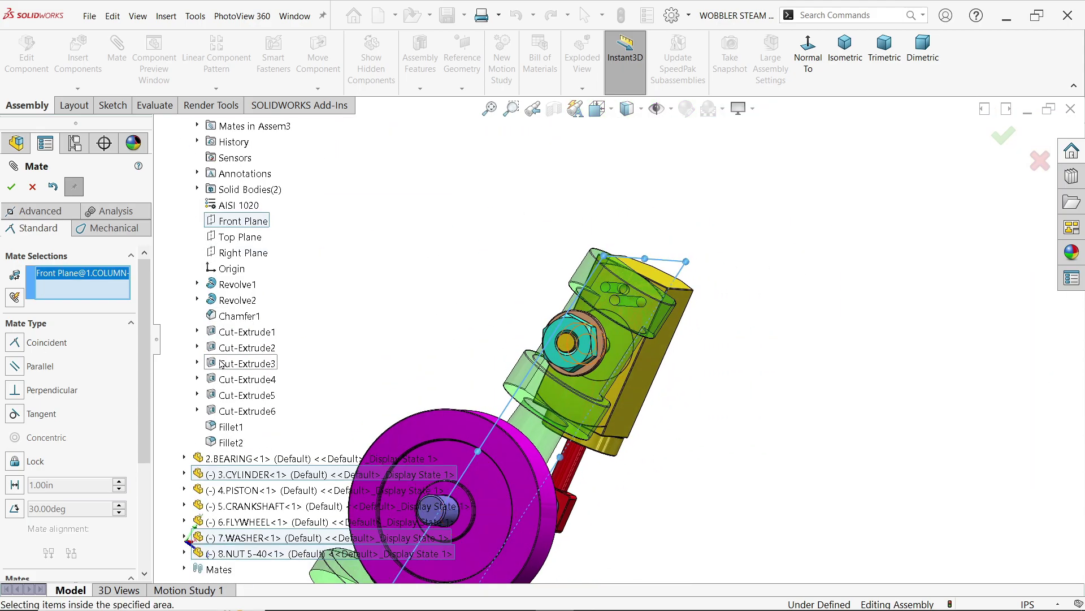
pyautogui.click(184, 554)
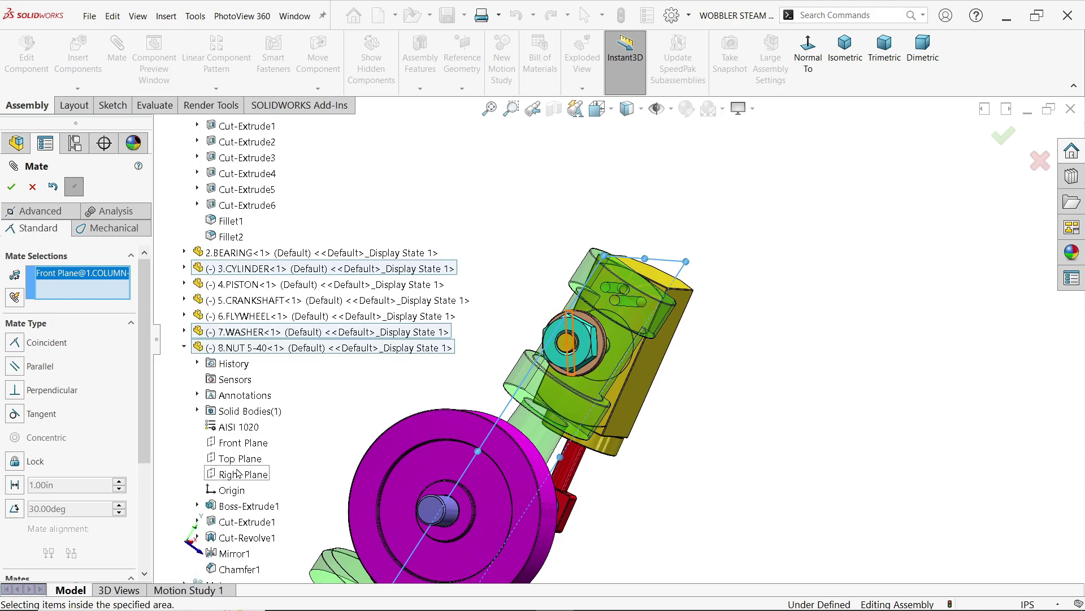
pyautogui.click(237, 474)
pyautogui.scroll(-5, 528, 317)
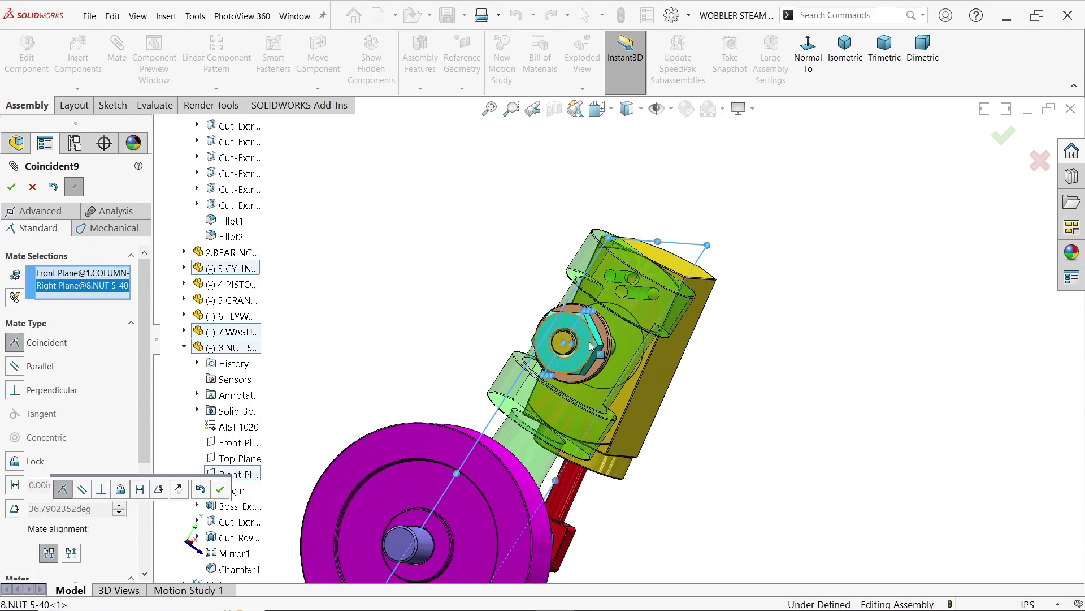
pyautogui.moveTo(527, 311); pyautogui.dragTo(588, 321, button='middle')
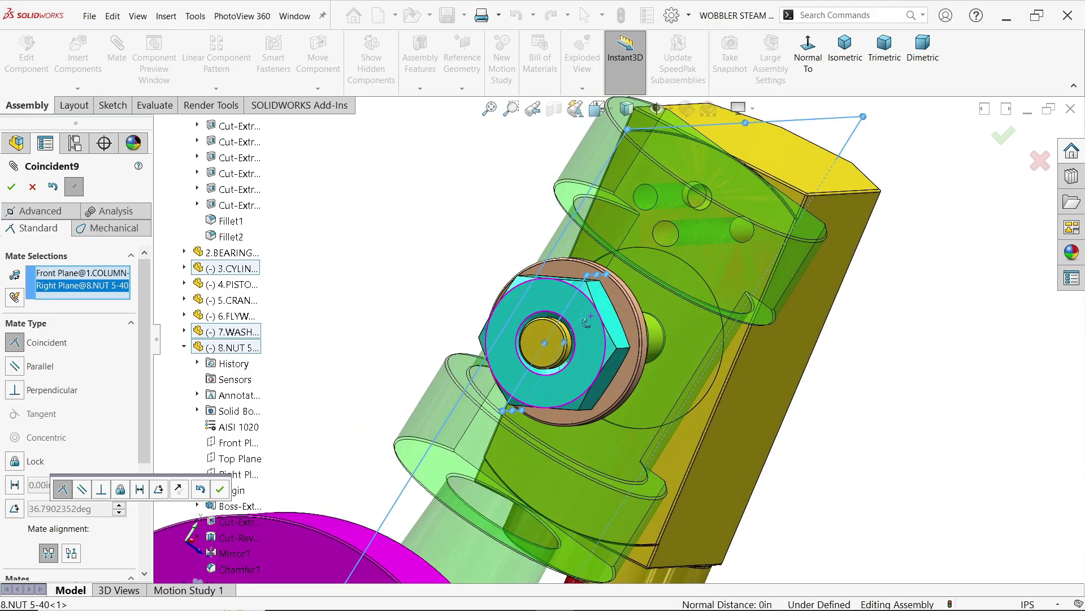
pyautogui.click(220, 490)
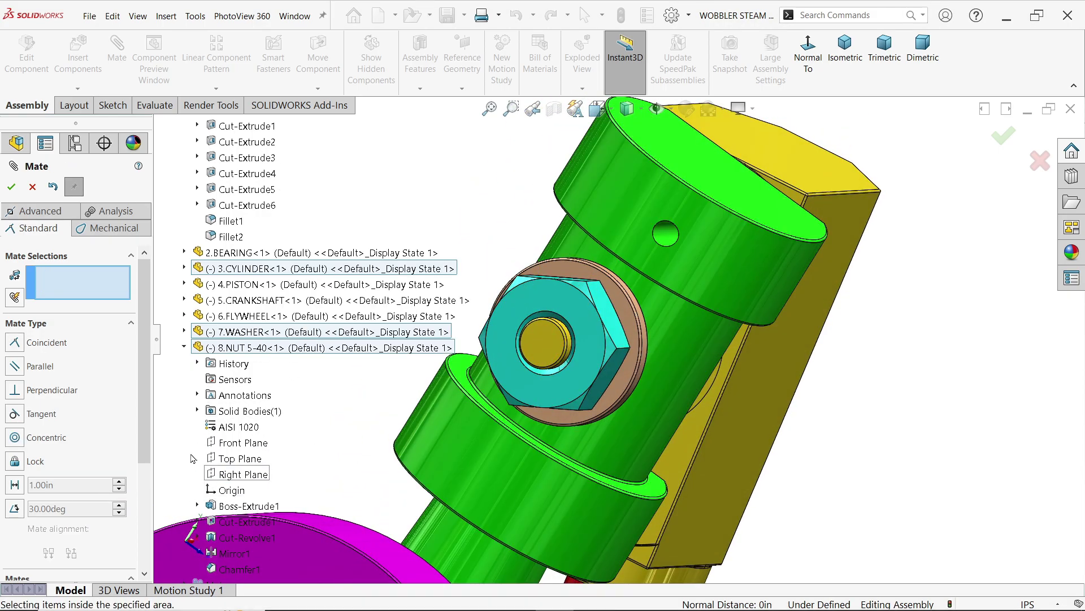
pyautogui.click(34, 190)
# Drag the crank disc in isometric view to test the engine's motion, then rebuild and save
pyautogui.click(854, 62)
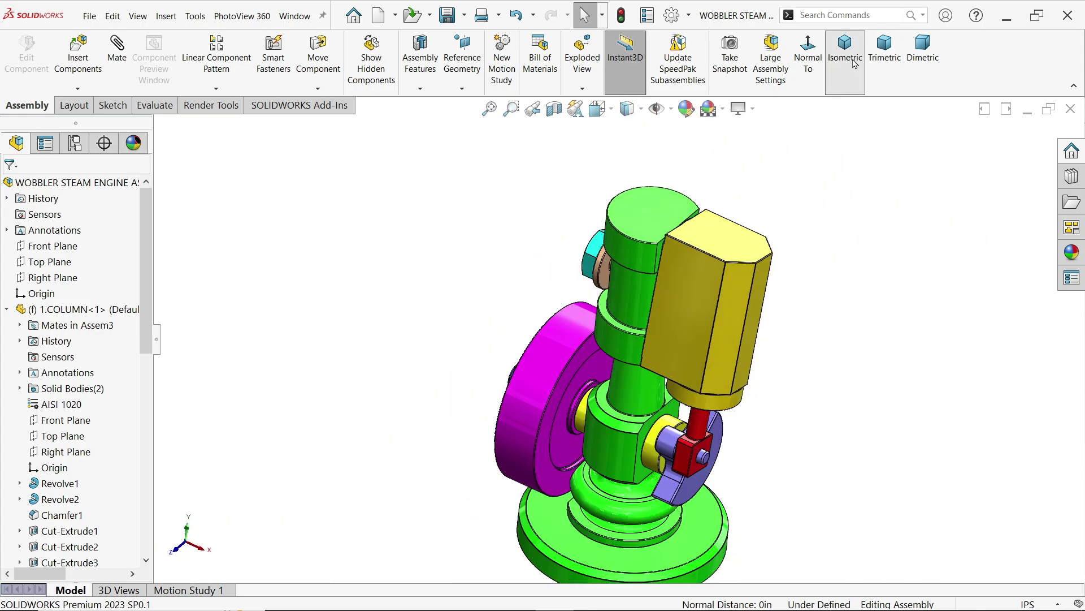
pyautogui.scroll(-2, 657, 450)
pyautogui.click(658, 451)
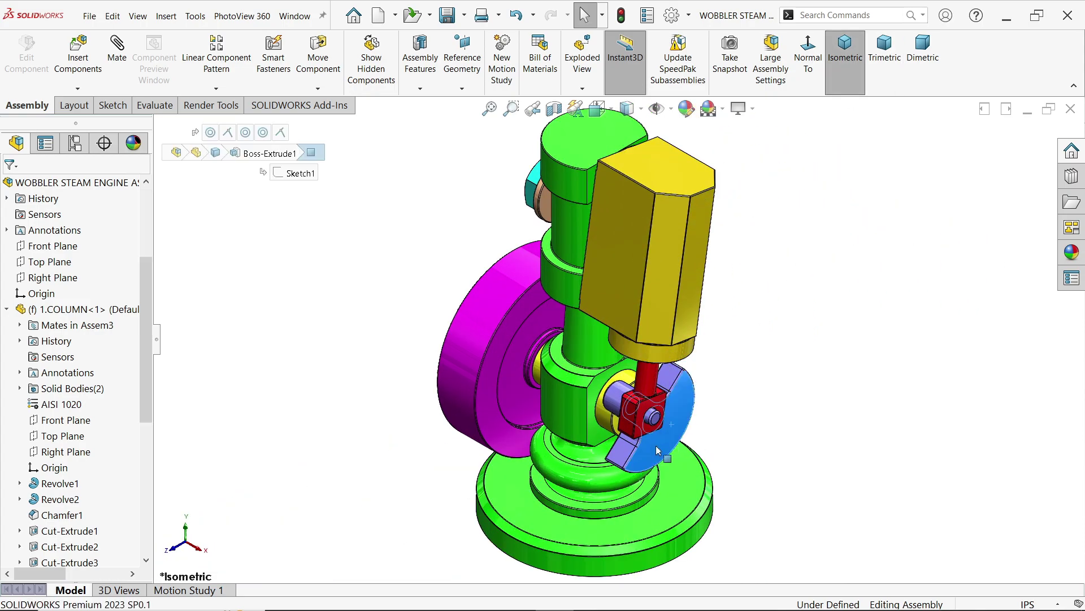
pyautogui.moveTo(658, 451); pyautogui.dragTo(613, 453)
pyautogui.press('Escape')
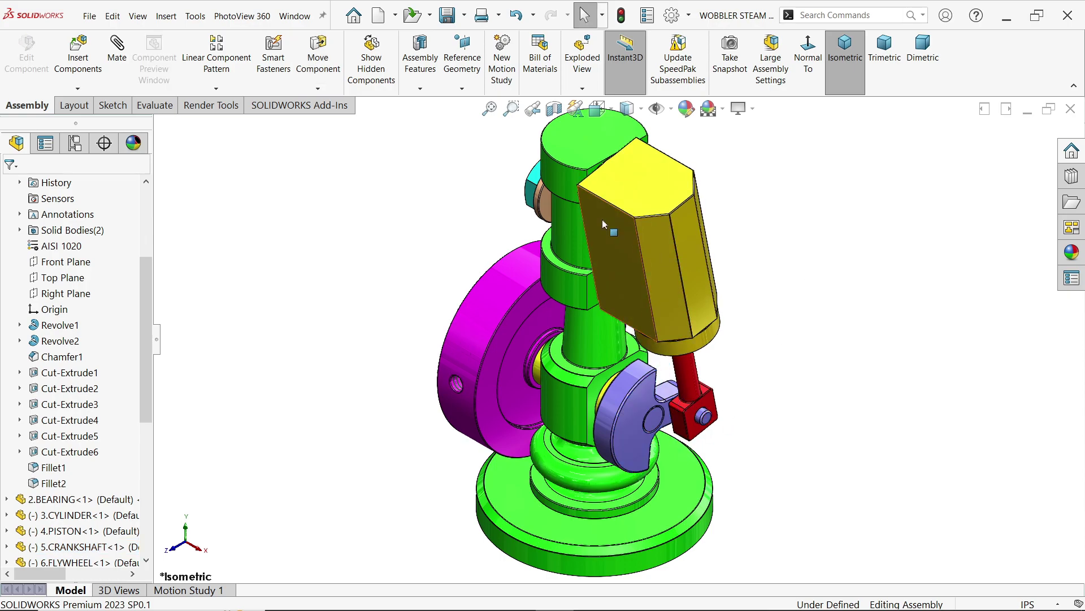
pyautogui.click(447, 15)
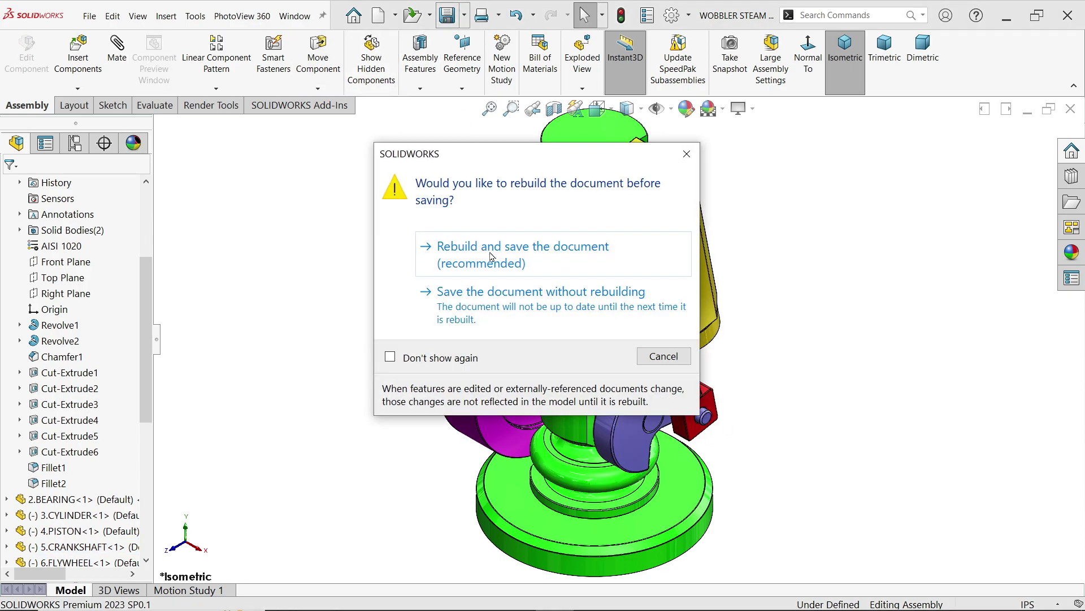
pyautogui.click(475, 252)
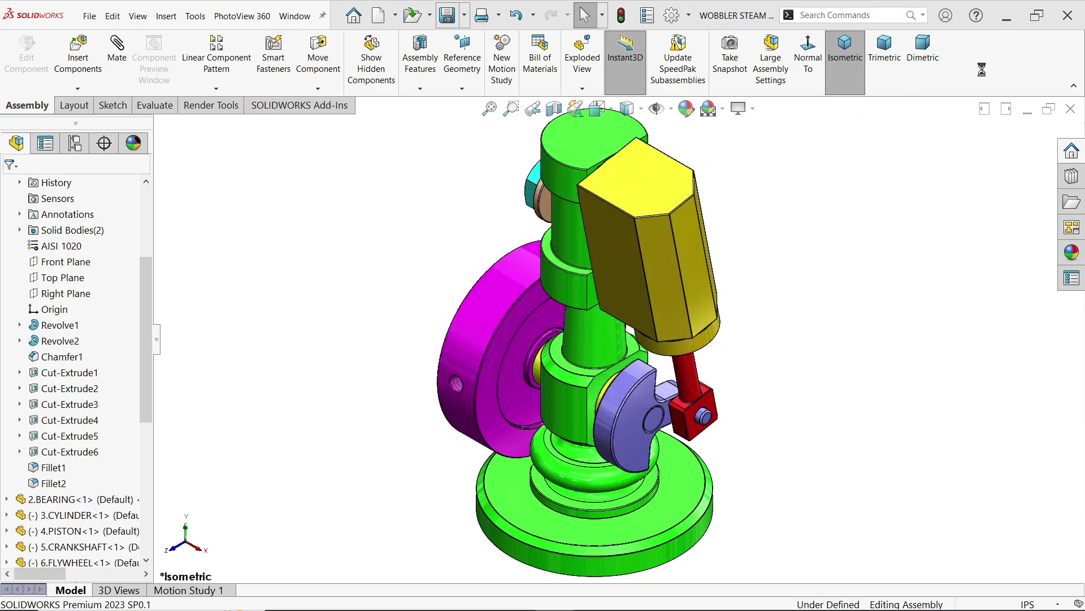
# Zoom the model view and pan it slightly to the left
pyautogui.rightClick(824, 218)
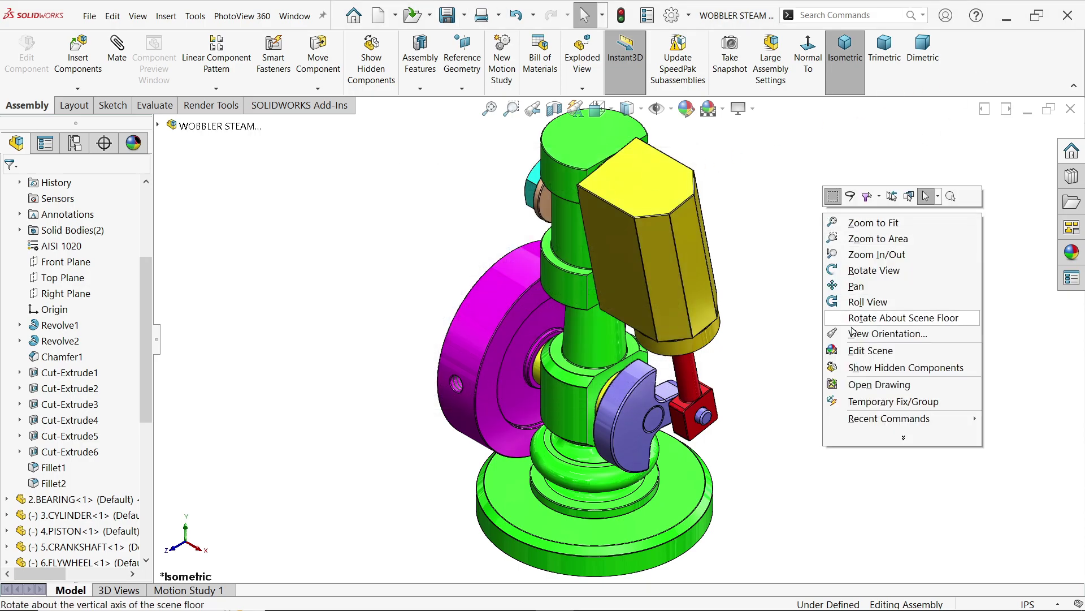
pyautogui.click(834, 254)
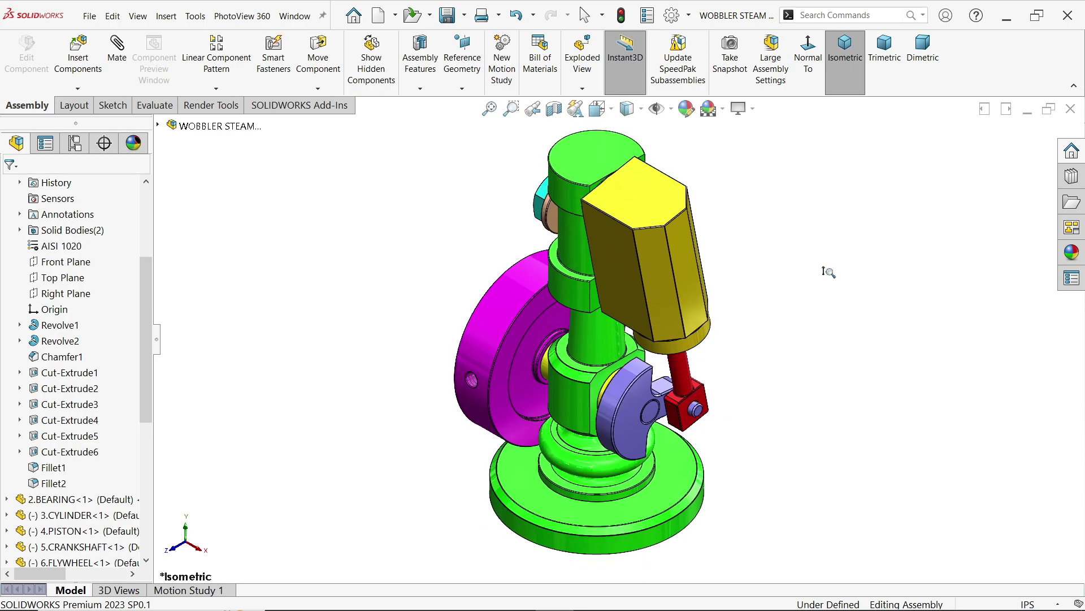
pyautogui.scroll(2, 825, 271)
pyautogui.rightClick(824, 270)
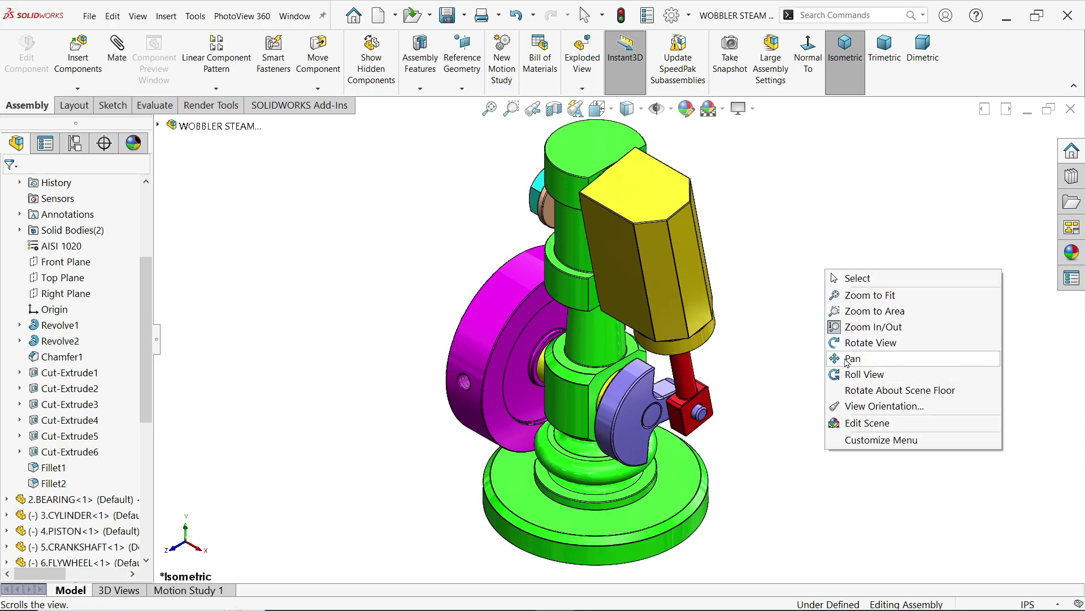
pyautogui.click(852, 357)
pyautogui.moveTo(848, 362); pyautogui.dragTo(774, 370)
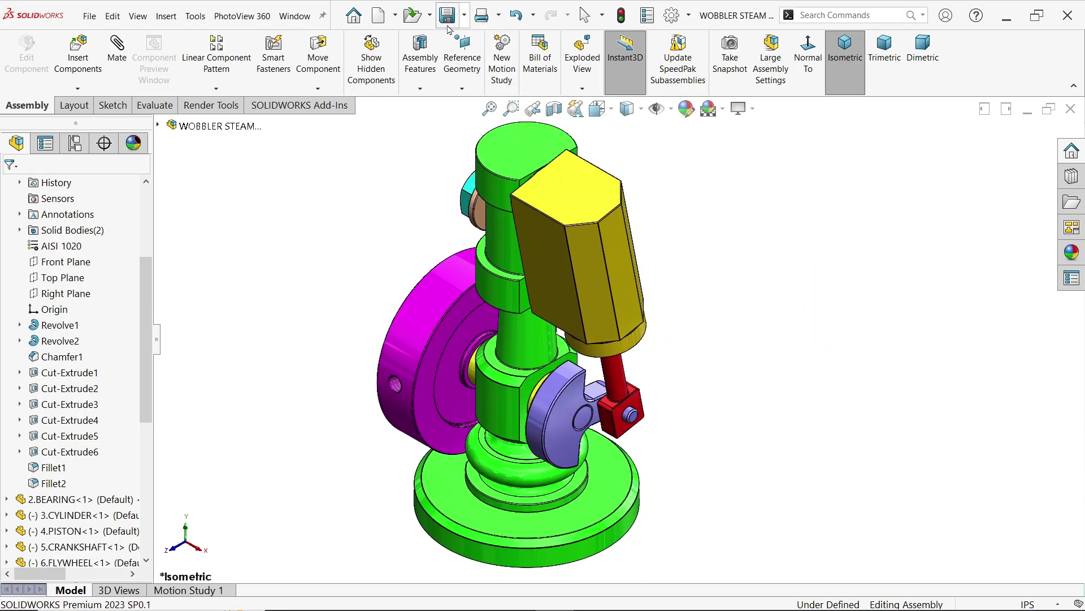
# Dismiss the toolbar customisation menu and switch to the Motion Study 1 tab
pyautogui.rightClick(981, 60)
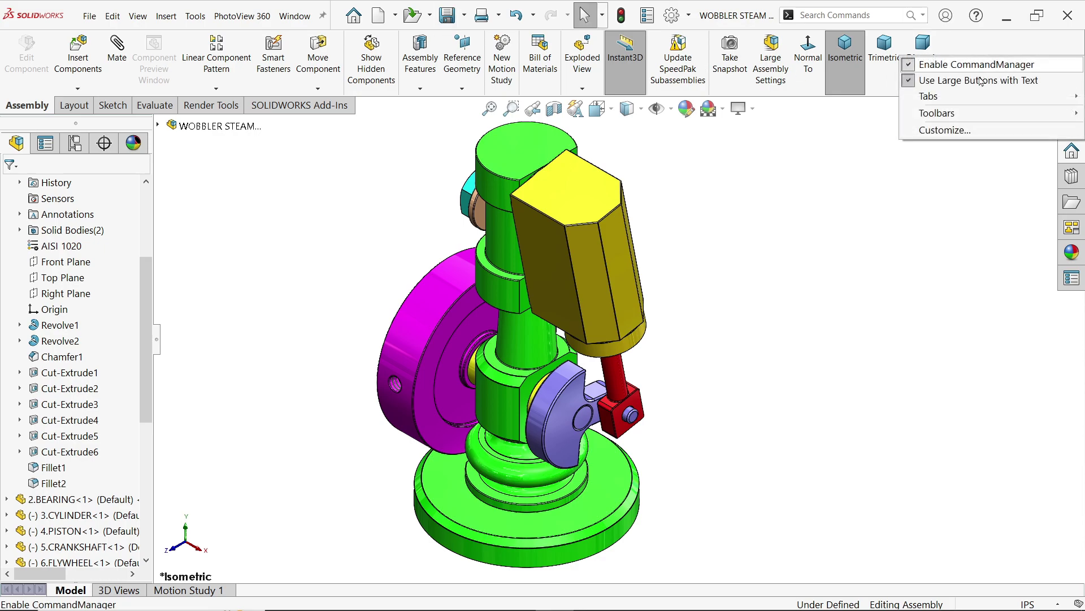
pyautogui.moveTo(937, 114)
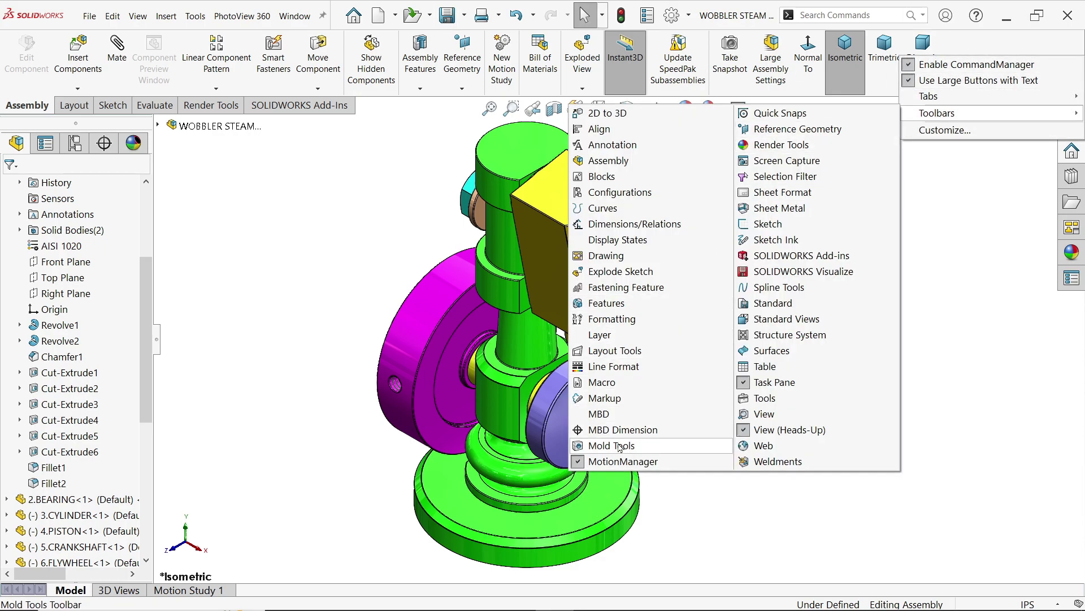
pyautogui.click(268, 424)
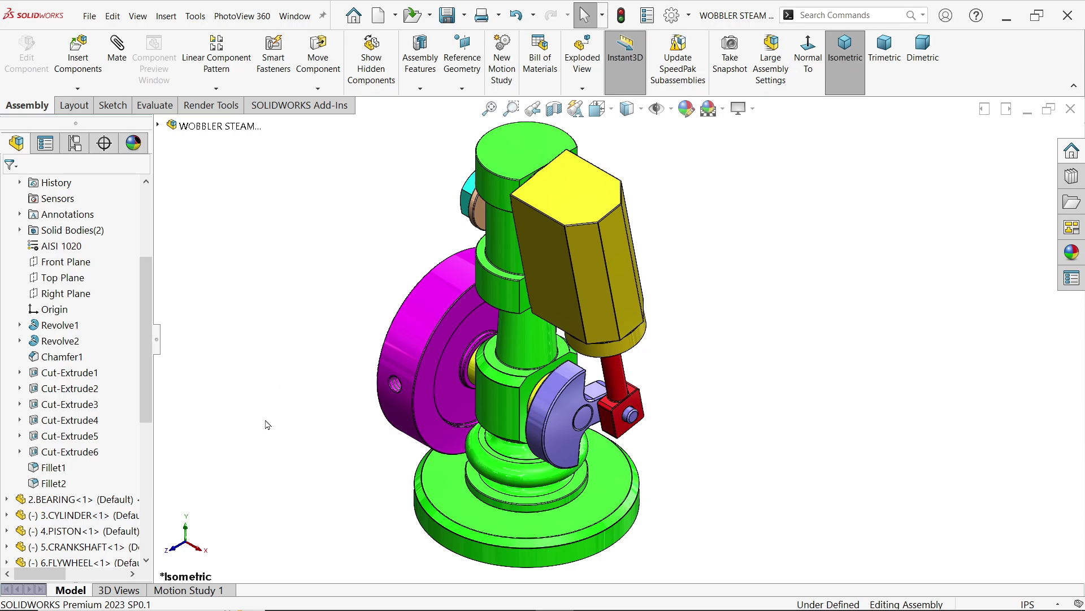
pyautogui.click(188, 590)
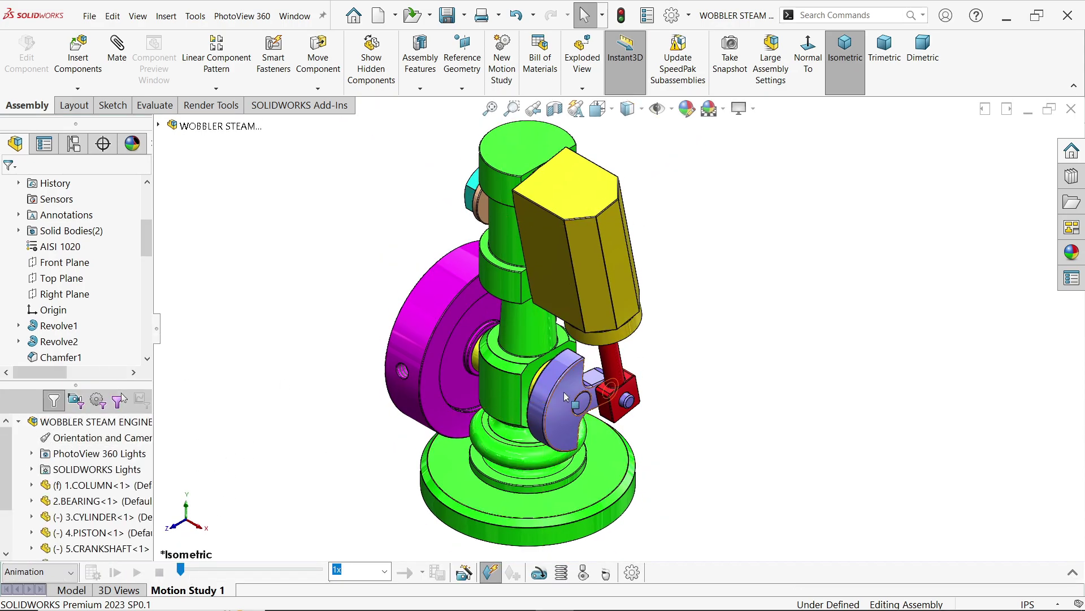
# Keep Animation as the study type, expand the timeline, and set 60 frames per second
pyautogui.click(59, 572)
pyautogui.click(59, 574)
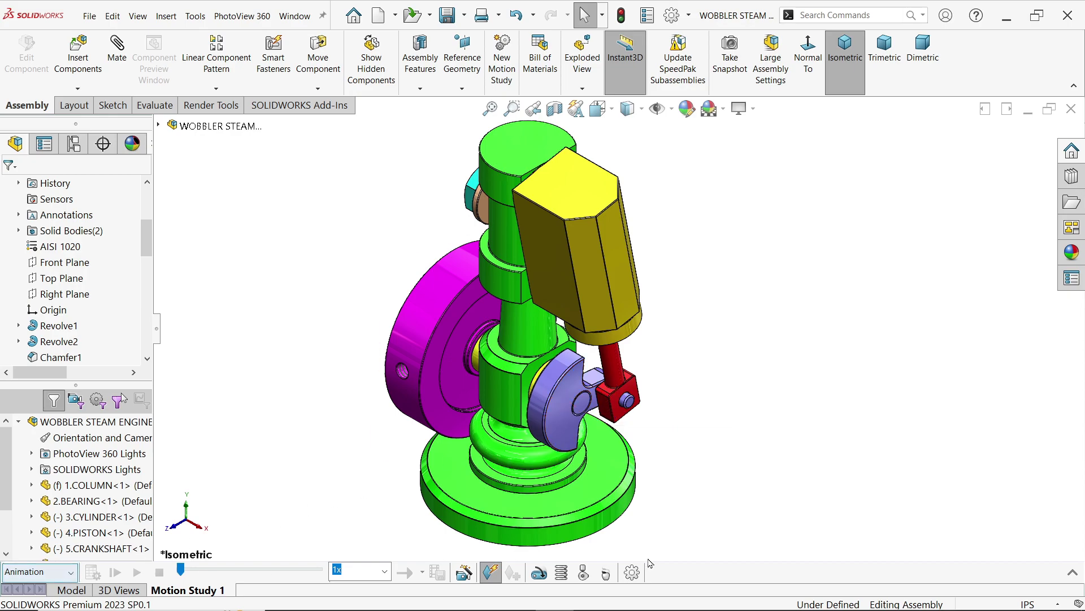
pyautogui.click(1072, 573)
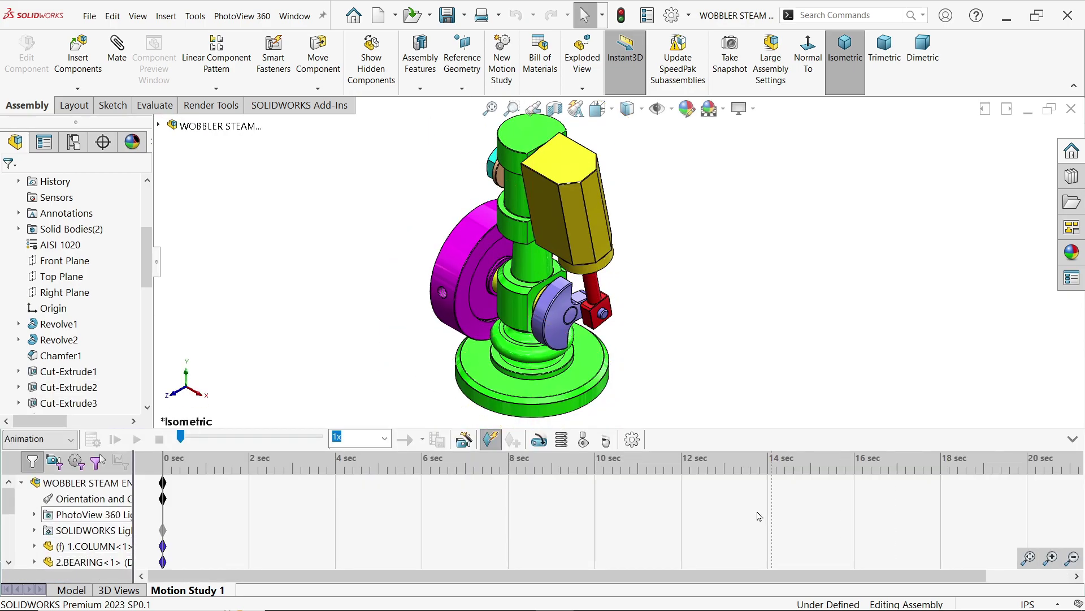
pyautogui.click(632, 439)
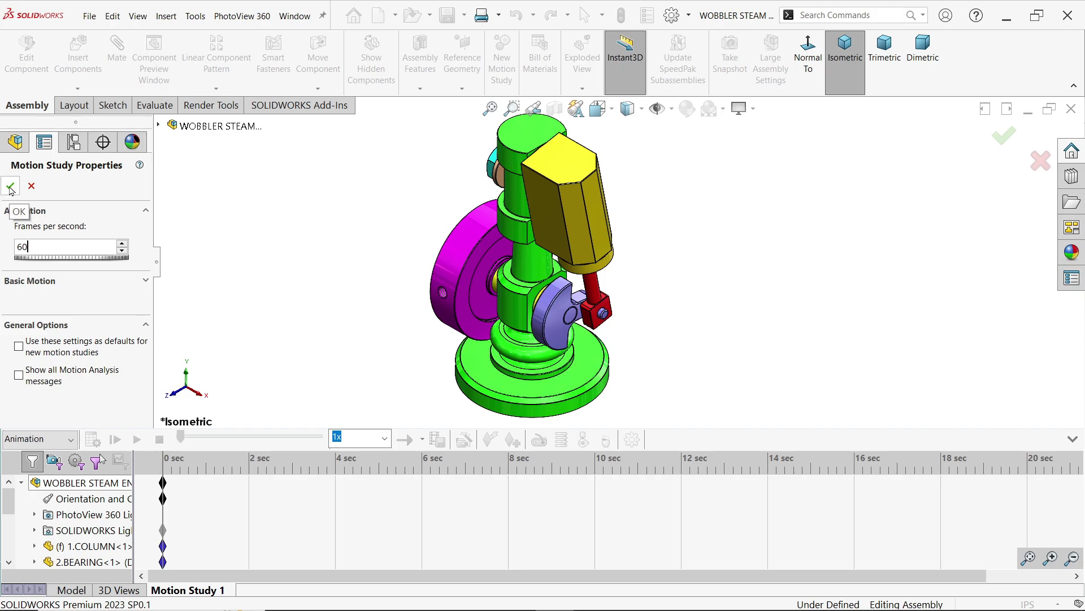
pyautogui.click(10, 187)
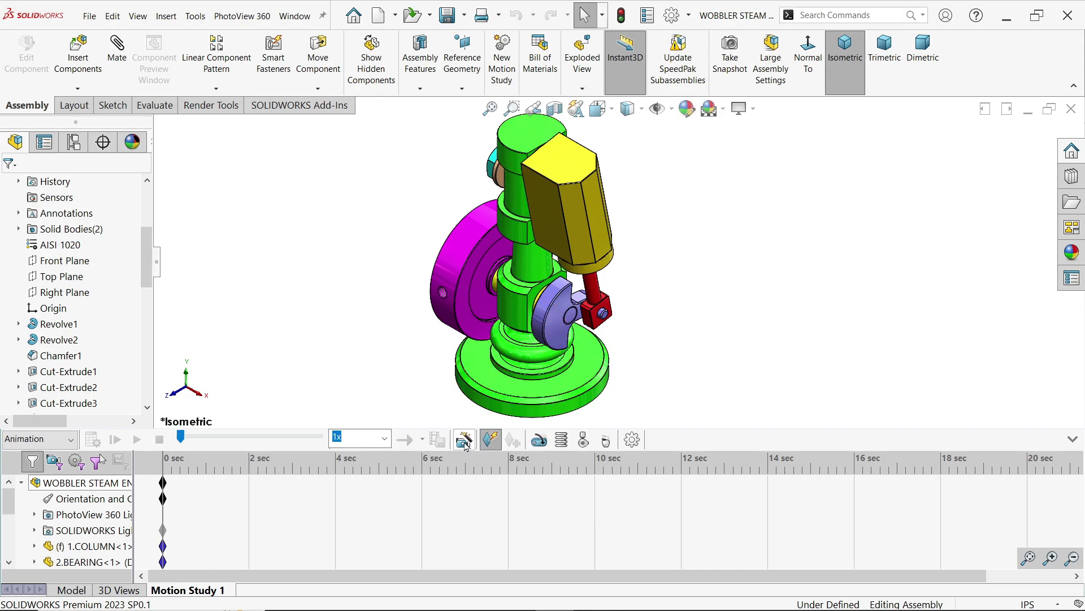
# Add a 30 RPM constant-speed rotary motor on the crankshaft pin face
pyautogui.click(538, 440)
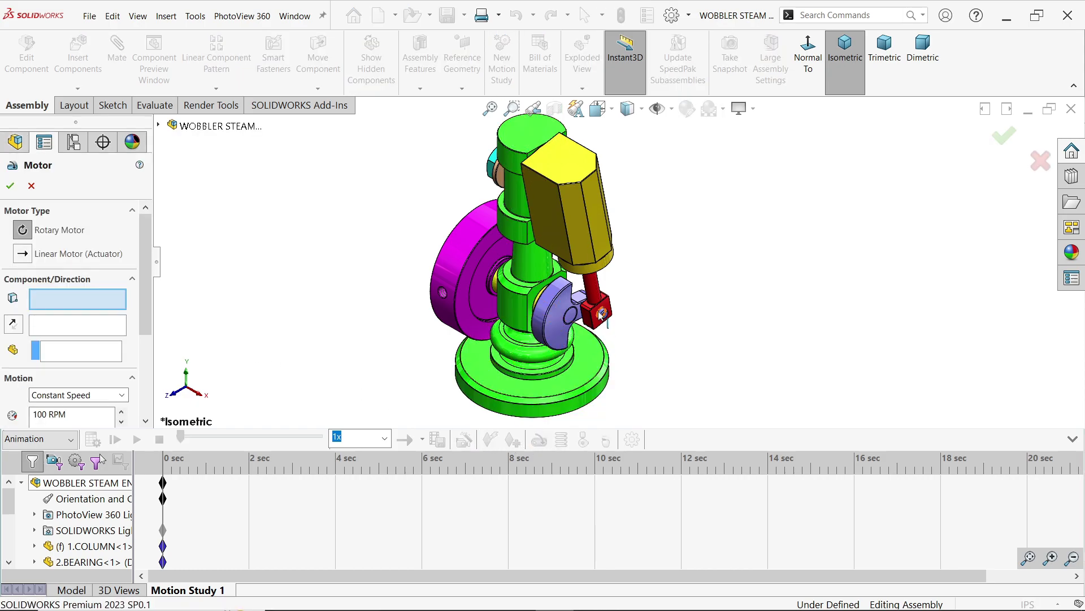
pyautogui.scroll(-4, 602, 315)
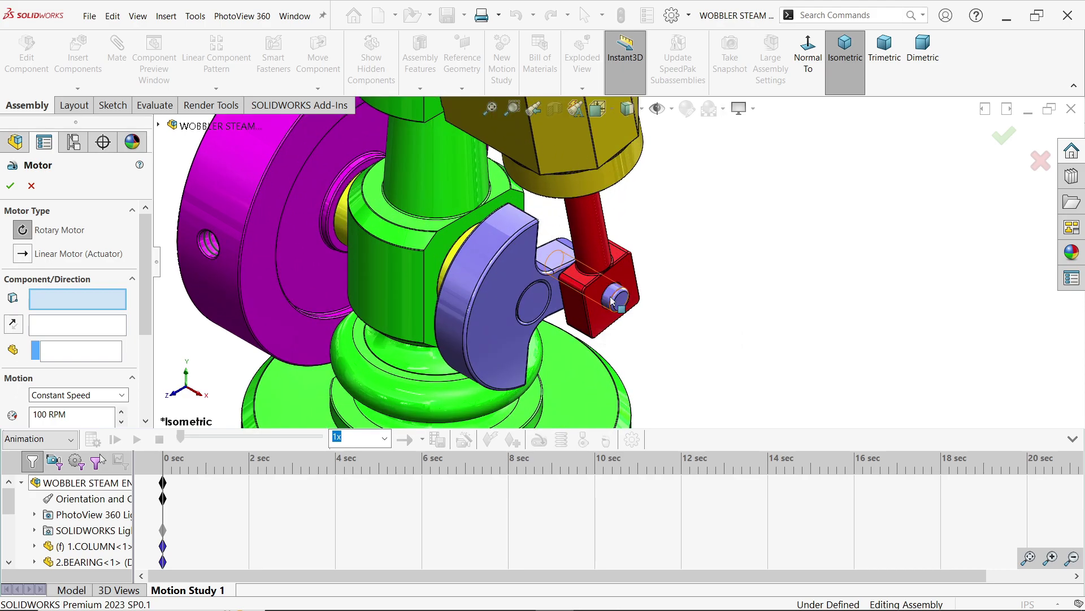
pyautogui.click(614, 301)
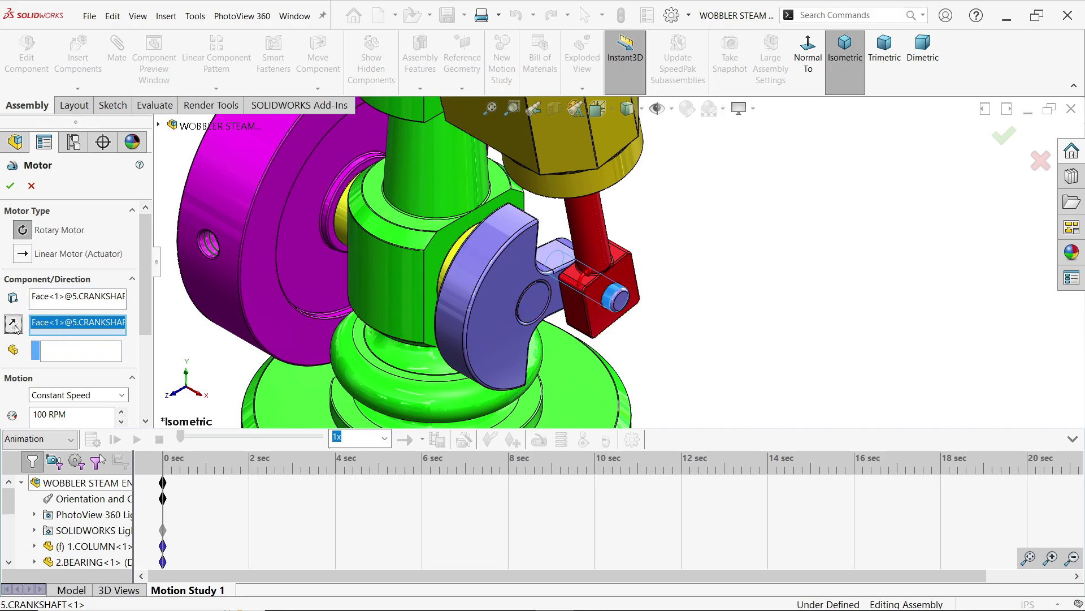
pyautogui.moveTo(149, 321); pyautogui.dragTo(144, 359)
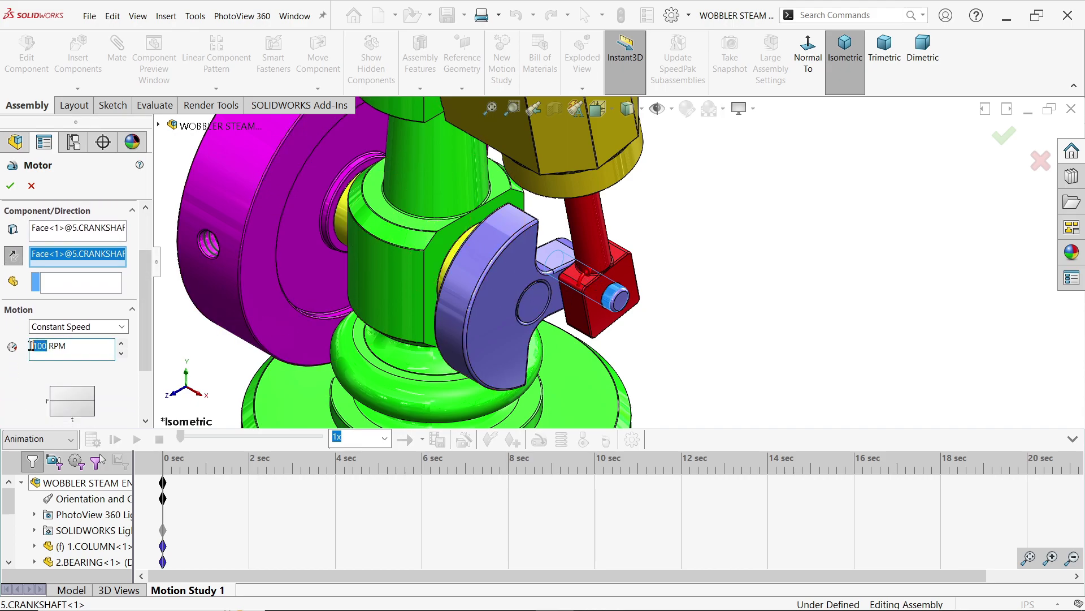
pyautogui.click(11, 188)
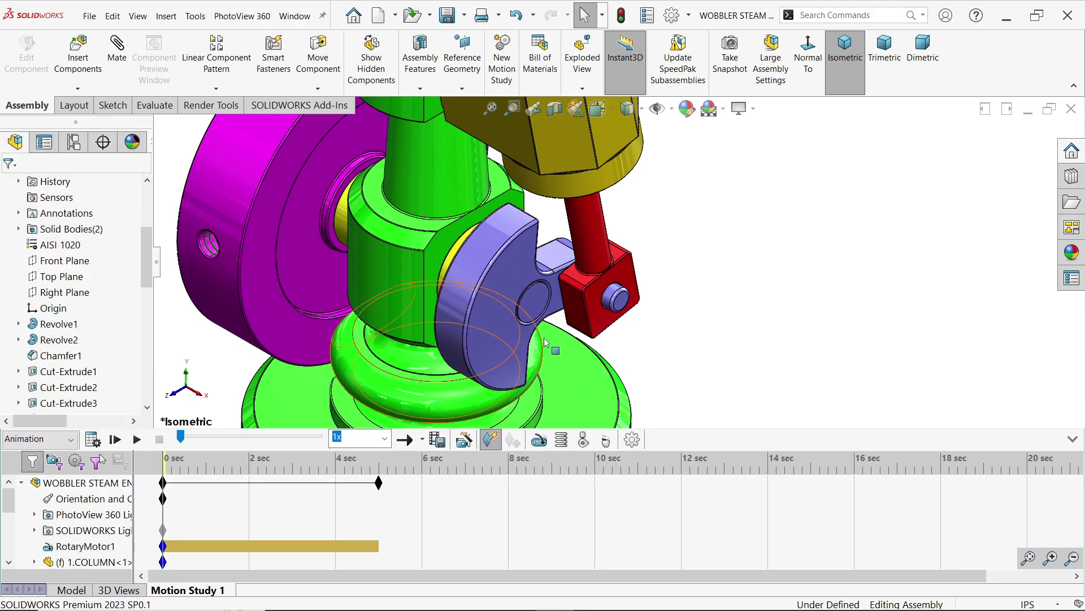
# Calculate the motion study and play the resulting animation
pyautogui.scroll(5, 607, 240)
pyautogui.scroll(-5, 607, 241)
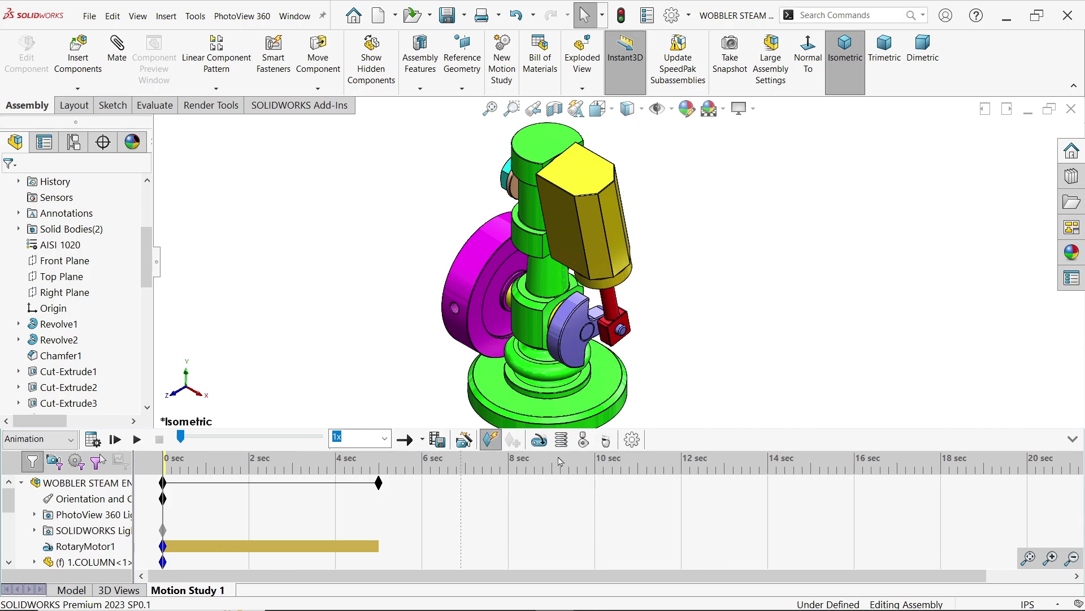
pyautogui.click(92, 440)
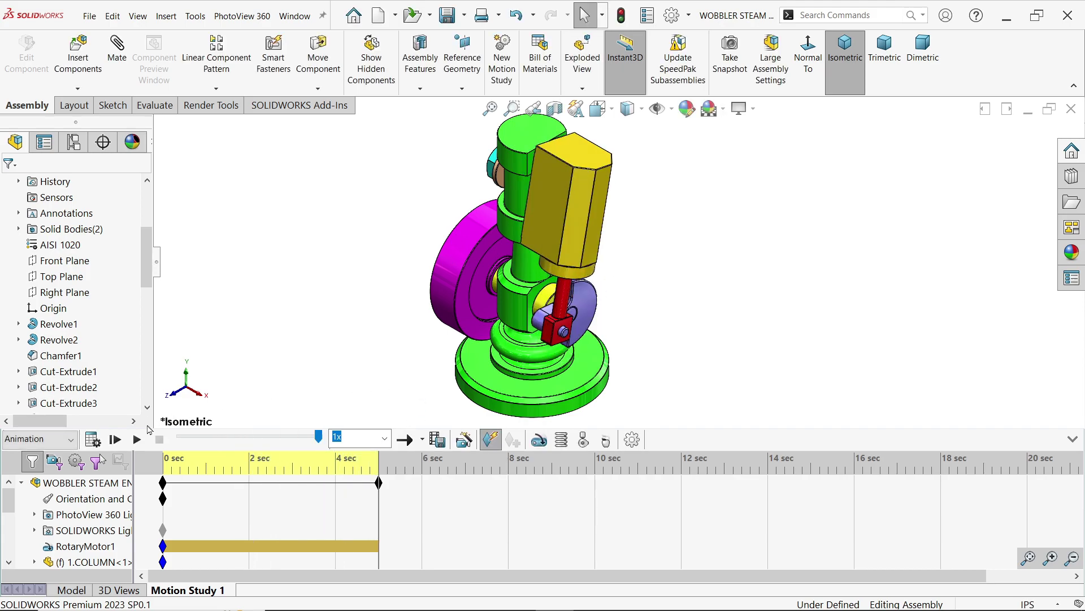
pyautogui.click(136, 440)
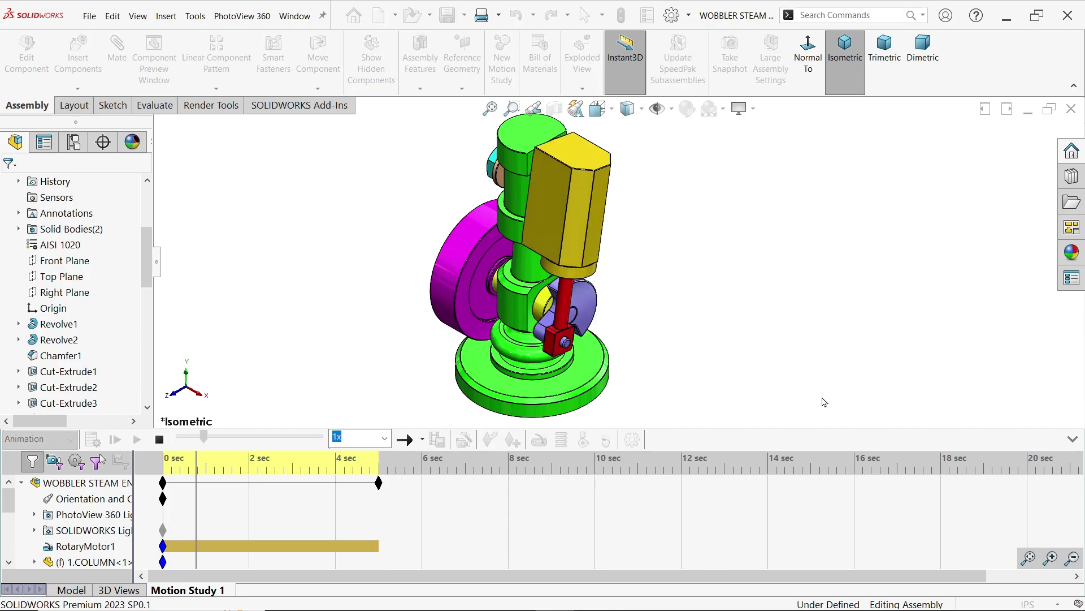
# Collapse the timeline and replay the animation in Reciprocate playback mode
pyautogui.click(1073, 439)
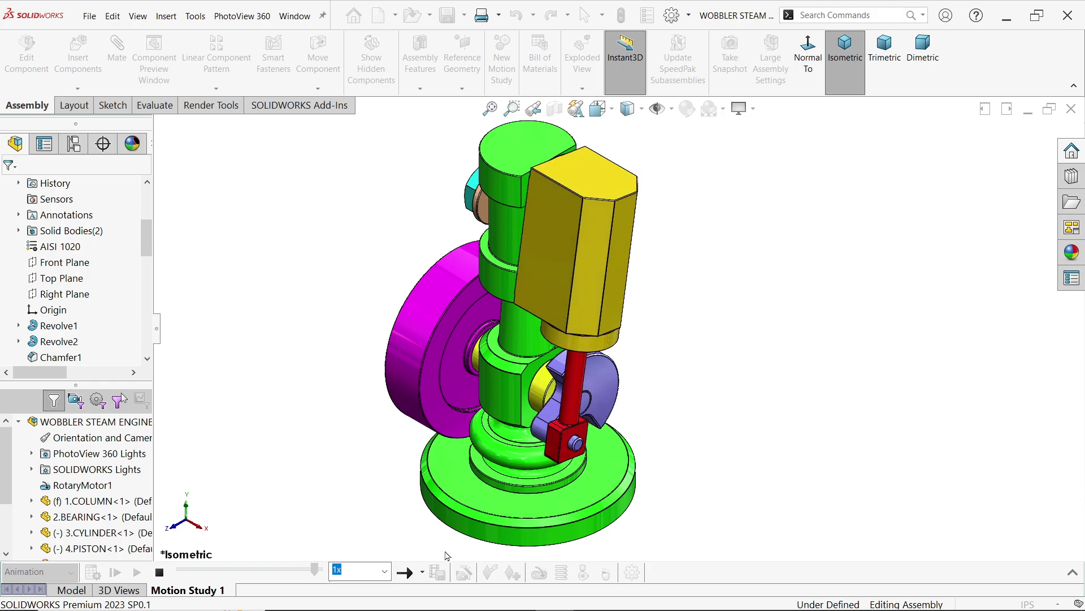
pyautogui.click(423, 573)
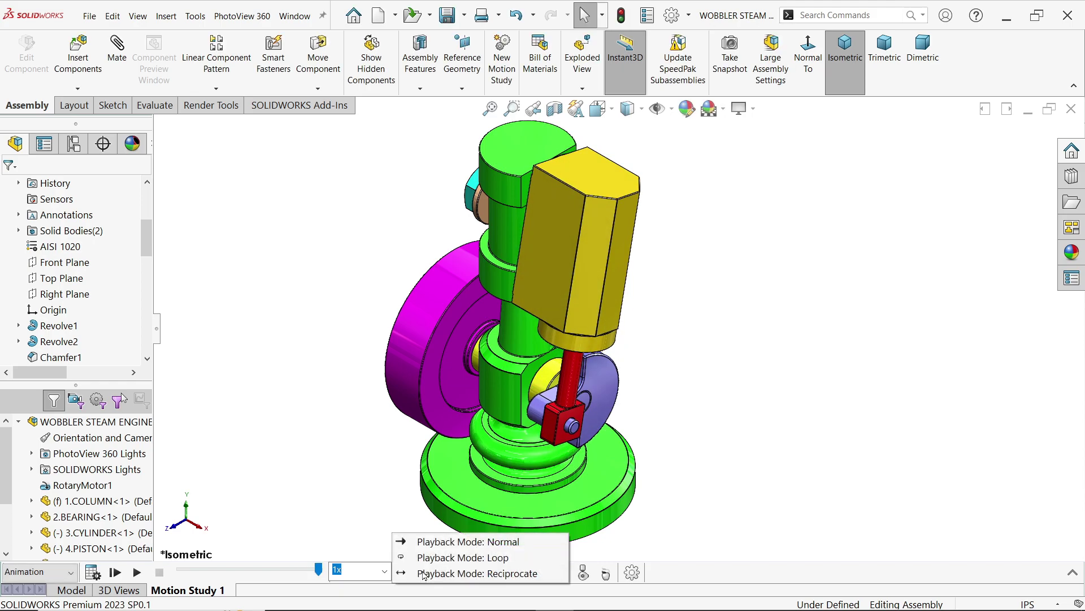
pyautogui.click(456, 574)
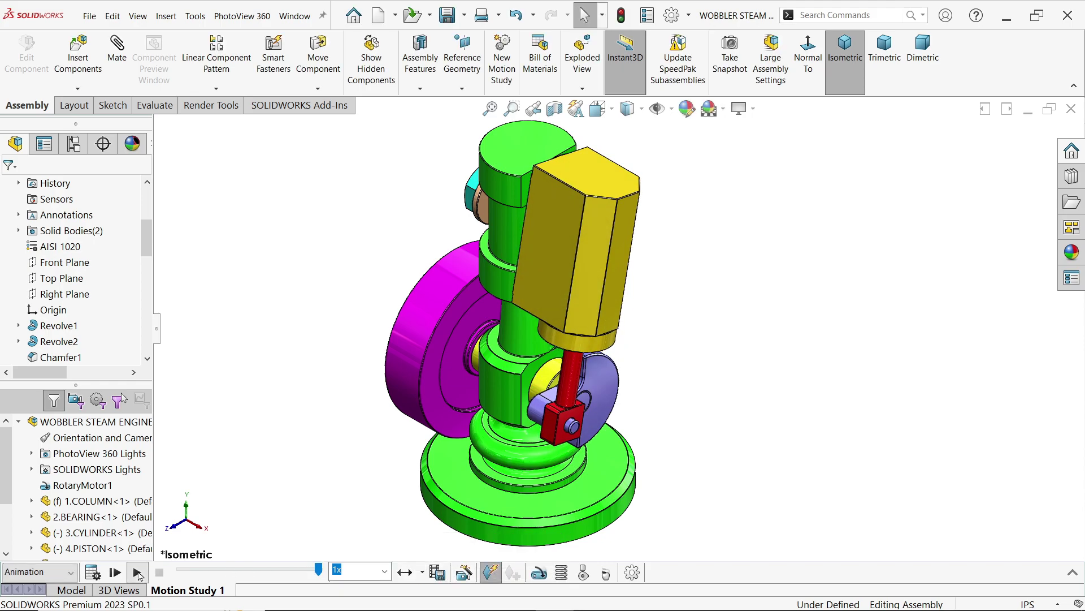
pyautogui.click(137, 573)
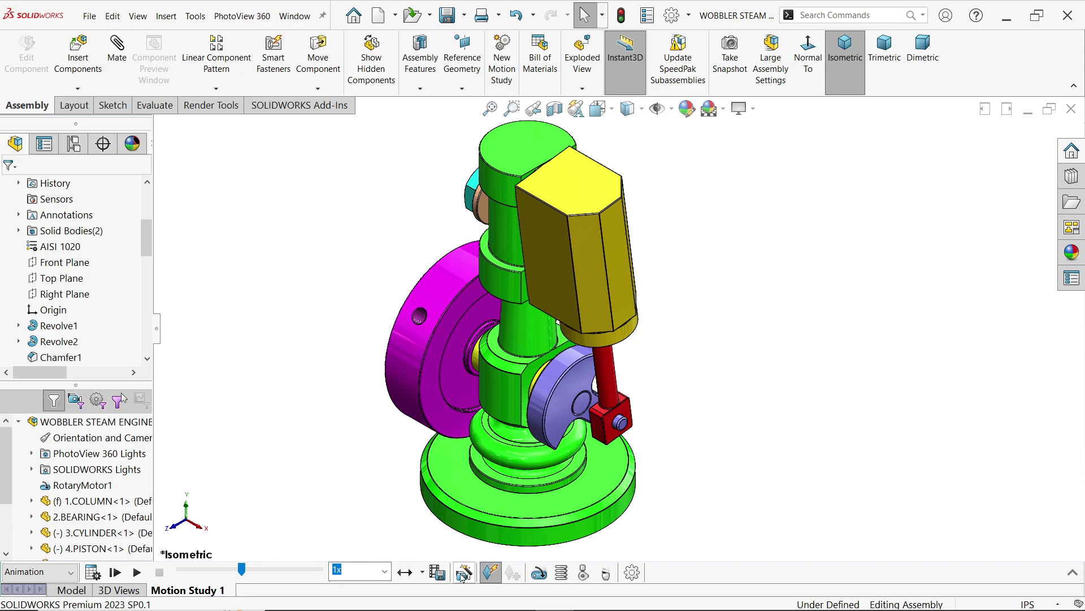
# Set the animation export to MP4 Video file, SOLIDWORKS screen renderer, 16:9 at 1920×1080
pyautogui.click(437, 572)
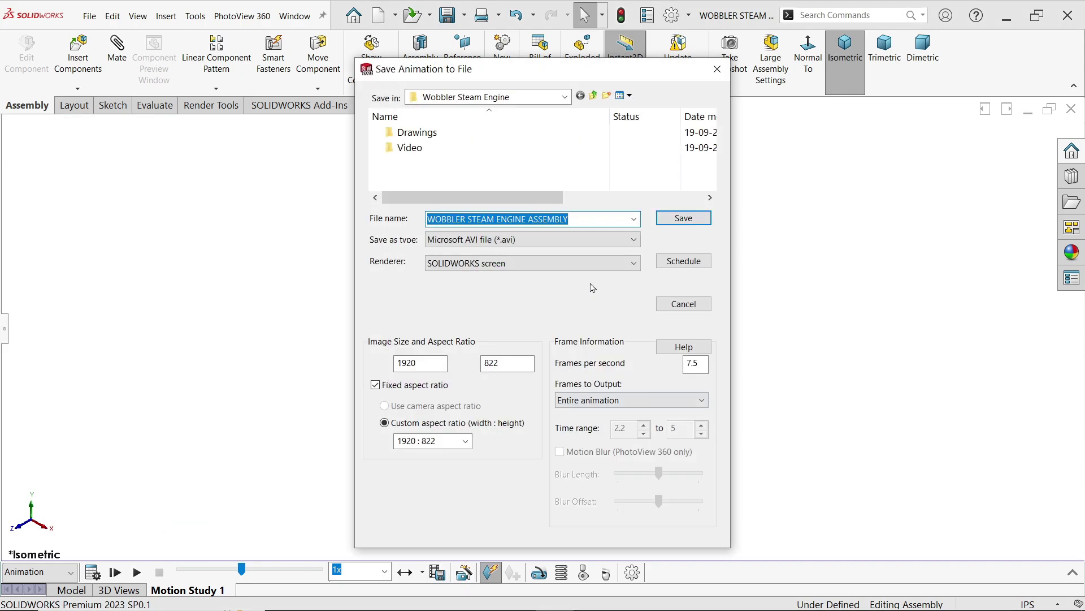
pyautogui.click(497, 240)
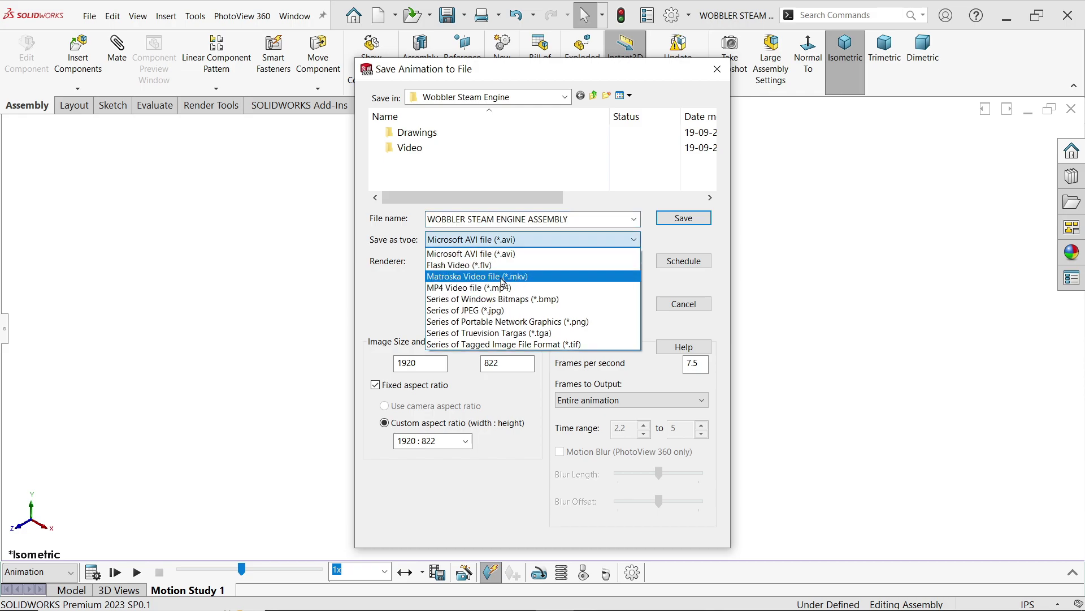
pyautogui.click(502, 277)
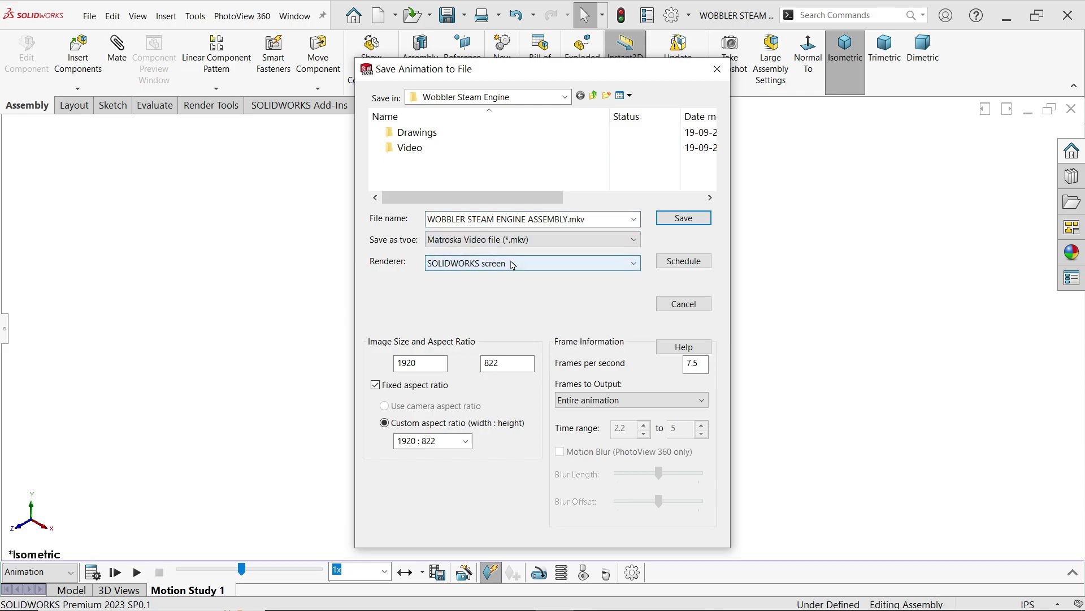
pyautogui.click(527, 243)
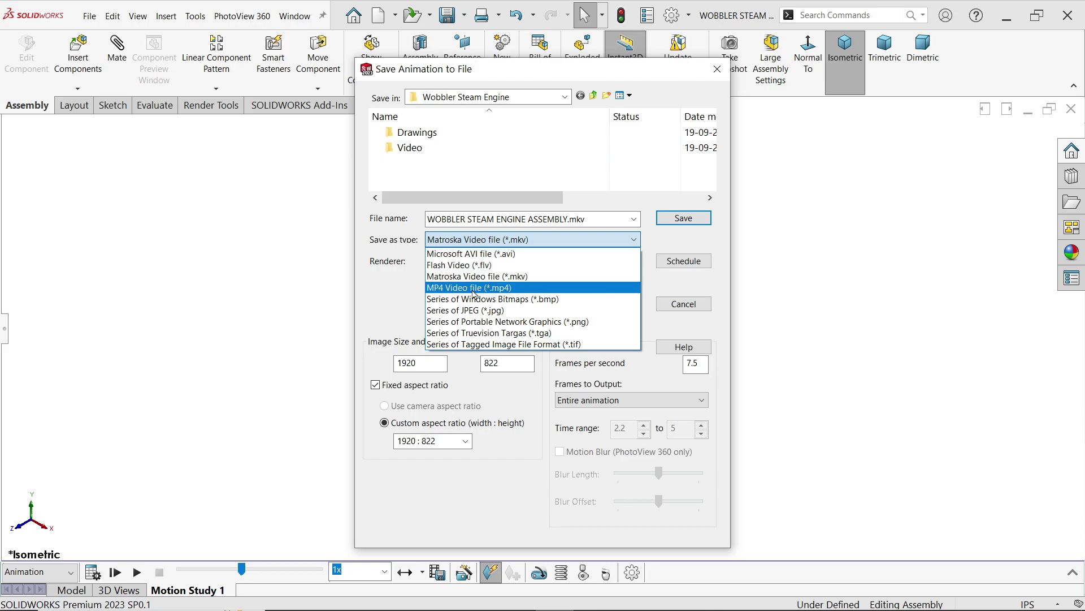
pyautogui.click(473, 290)
pyautogui.click(508, 270)
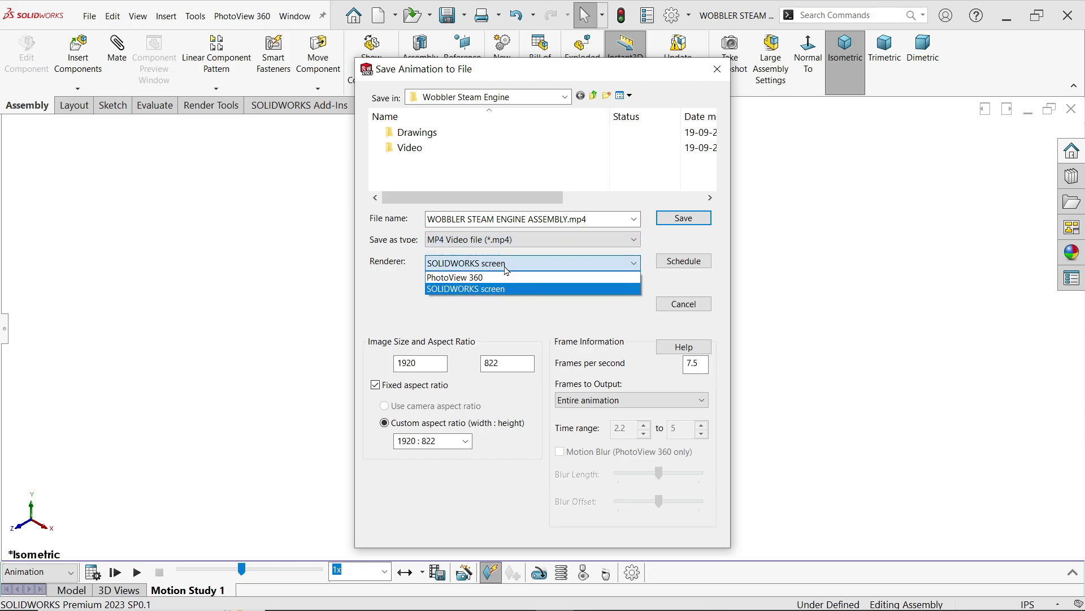
pyautogui.click(493, 287)
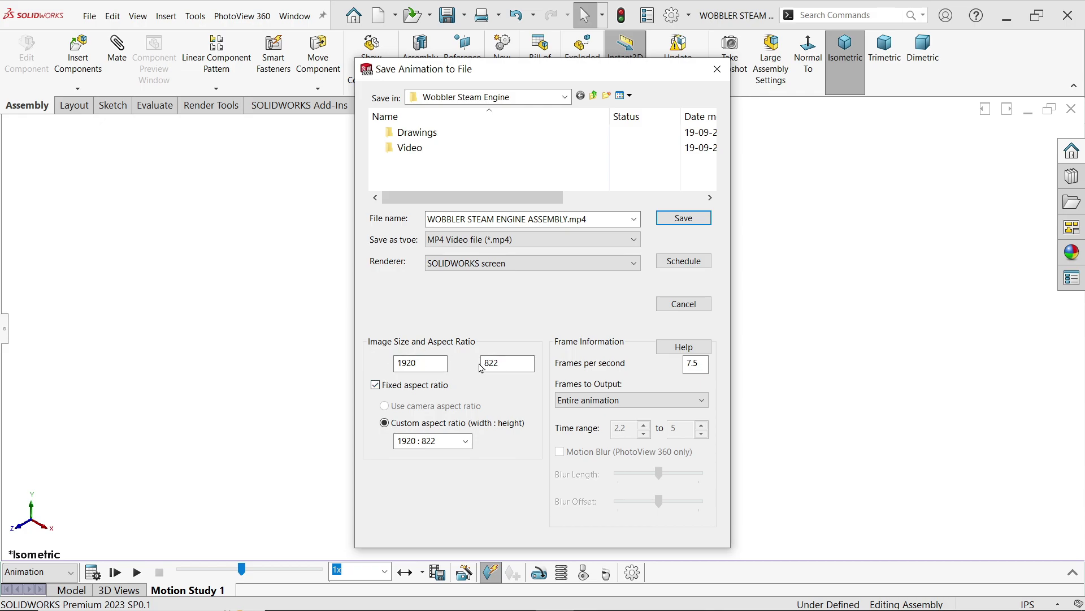
pyautogui.click(470, 443)
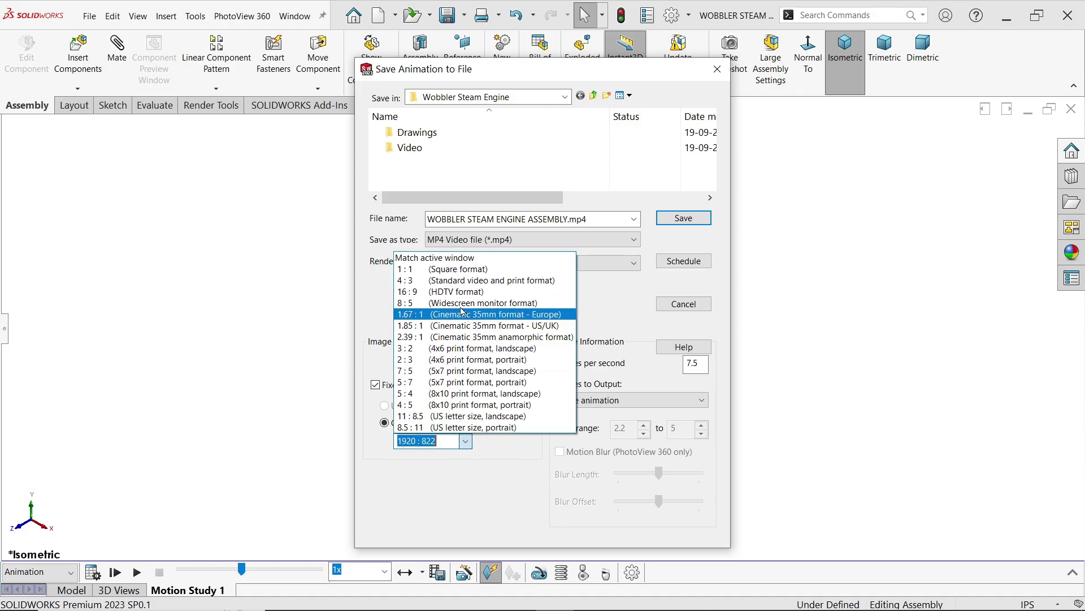
pyautogui.click(440, 296)
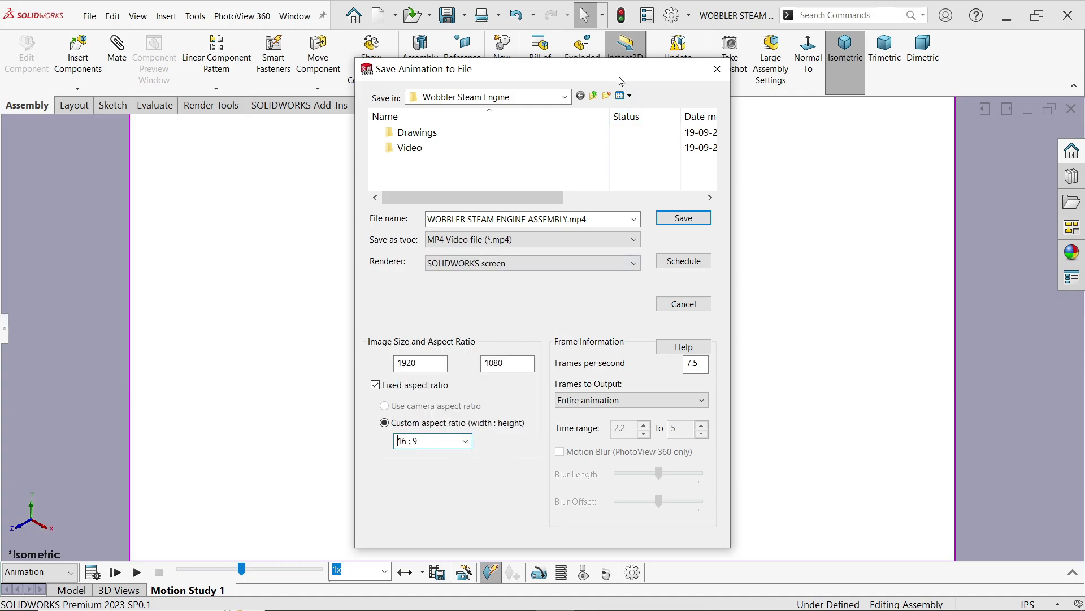
pyautogui.moveTo(620, 77); pyautogui.dragTo(588, 86)
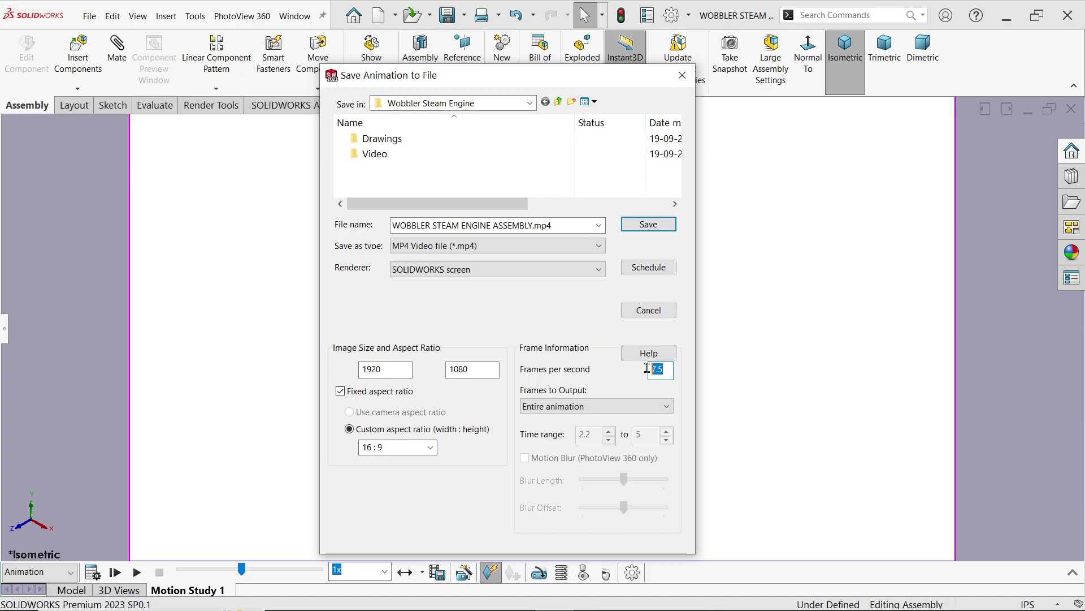